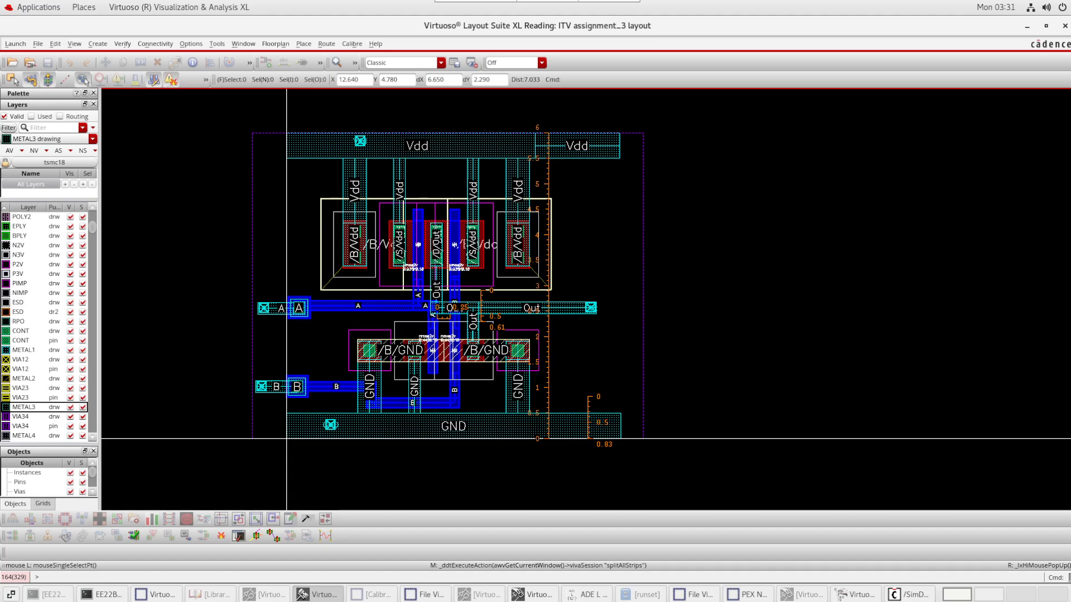
# Start Calibre PEX for the assignment_3 layout and check the full path of its rules file
pyautogui.click(352, 43)
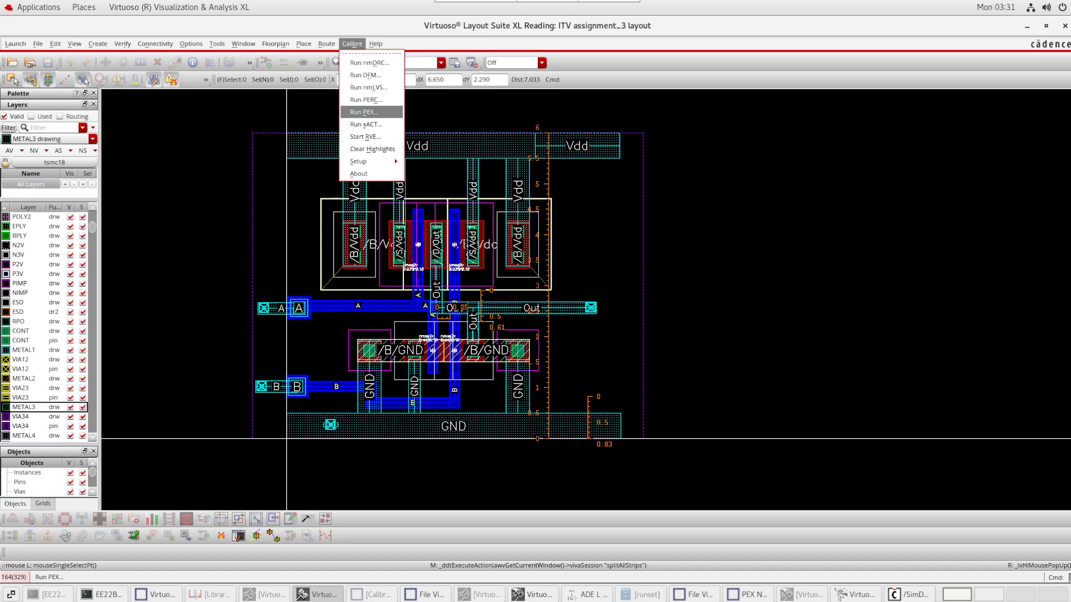
pyautogui.press('Escape')
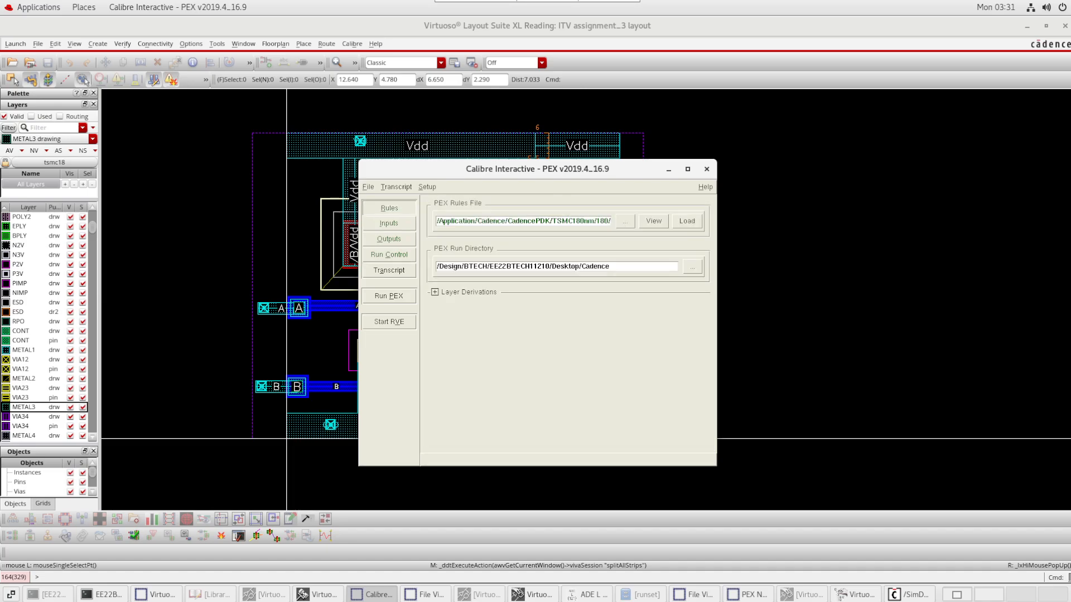
pyautogui.moveTo(508, 220); pyautogui.dragTo(628, 222)
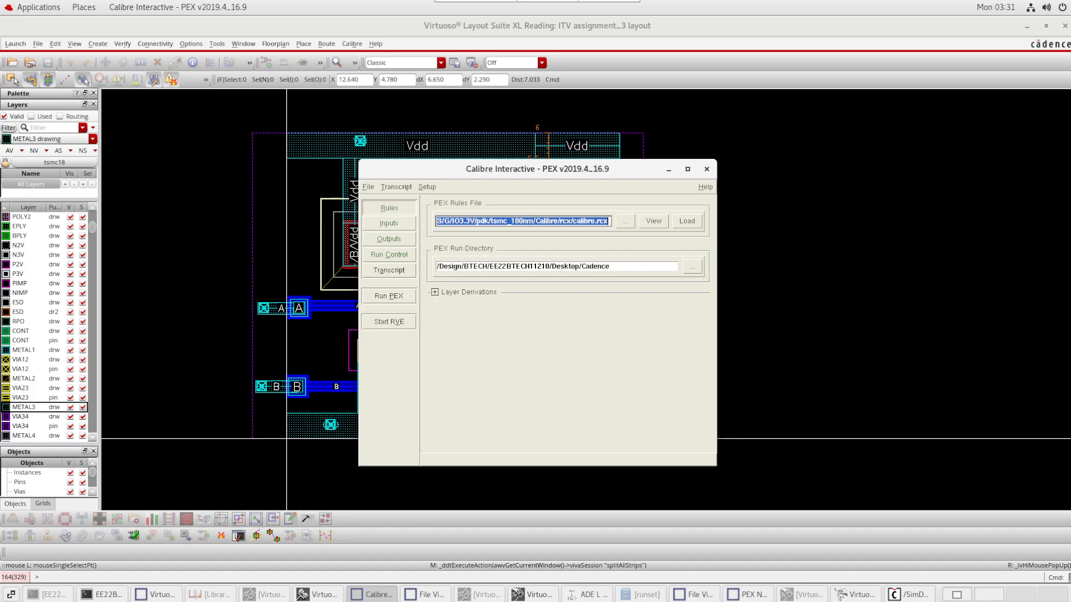
pyautogui.click(579, 221)
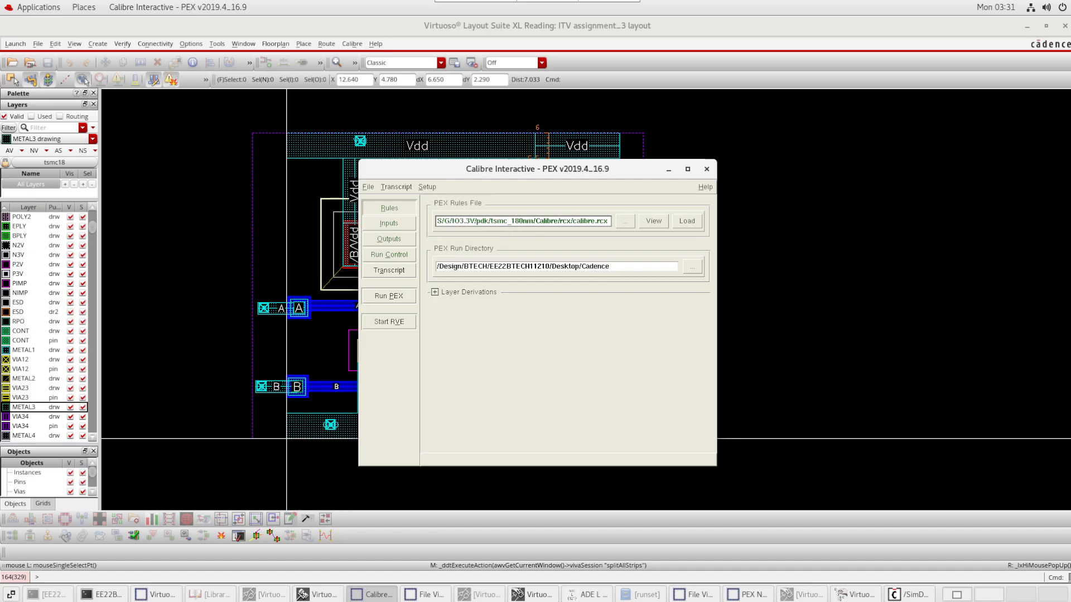
# Switch to the file manager and locate the calibre.rcx rules file in the Calibre rcx folder
pyautogui.hotkey('ctrl', 'alt', 'Down')
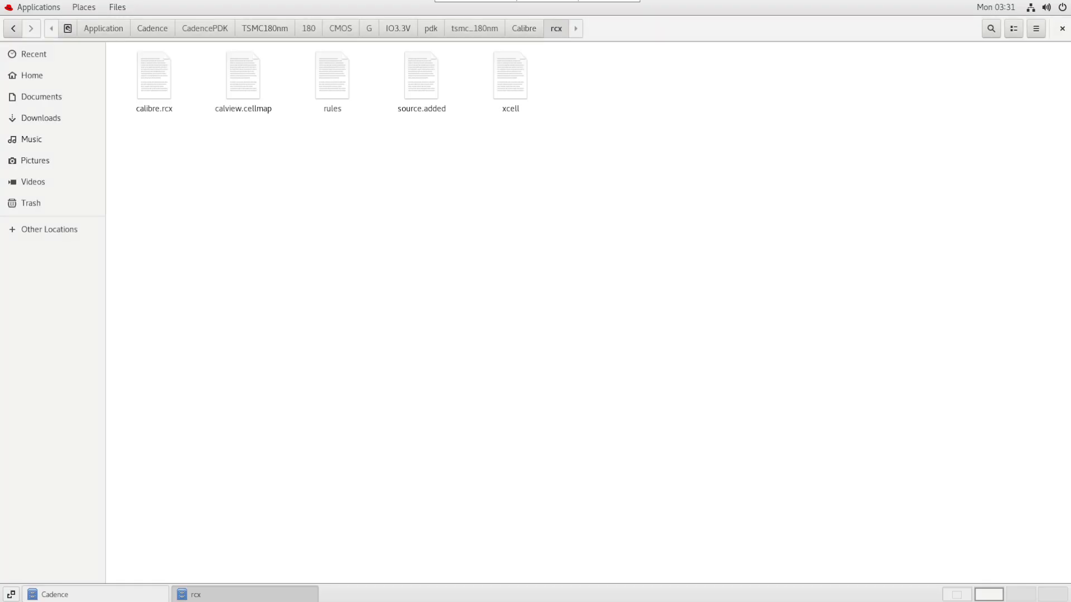
pyautogui.hotkey('alt', 'Up')
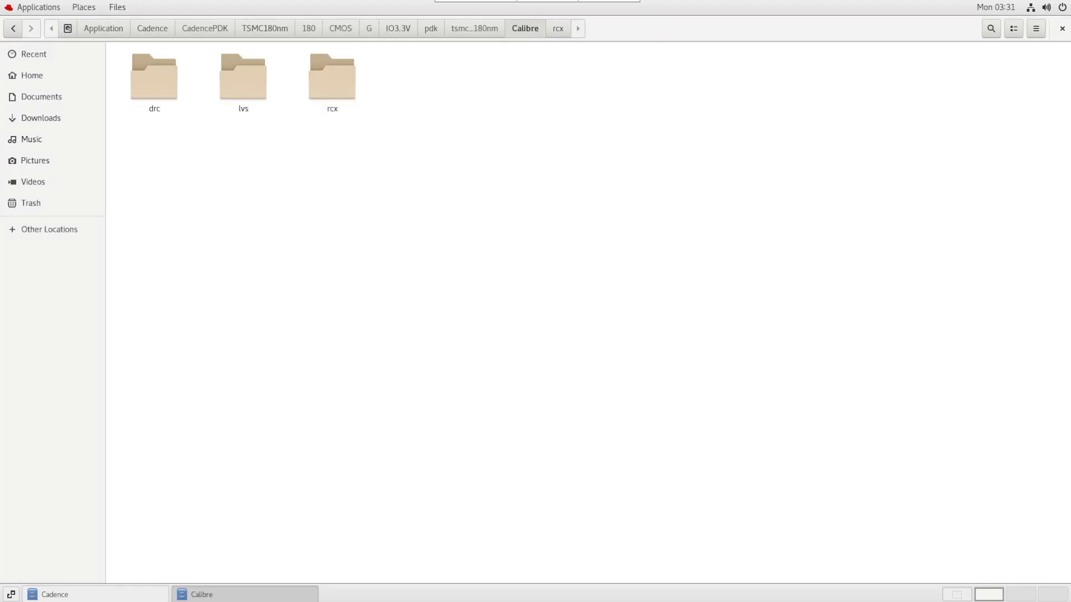
pyautogui.doubleClick(332, 78)
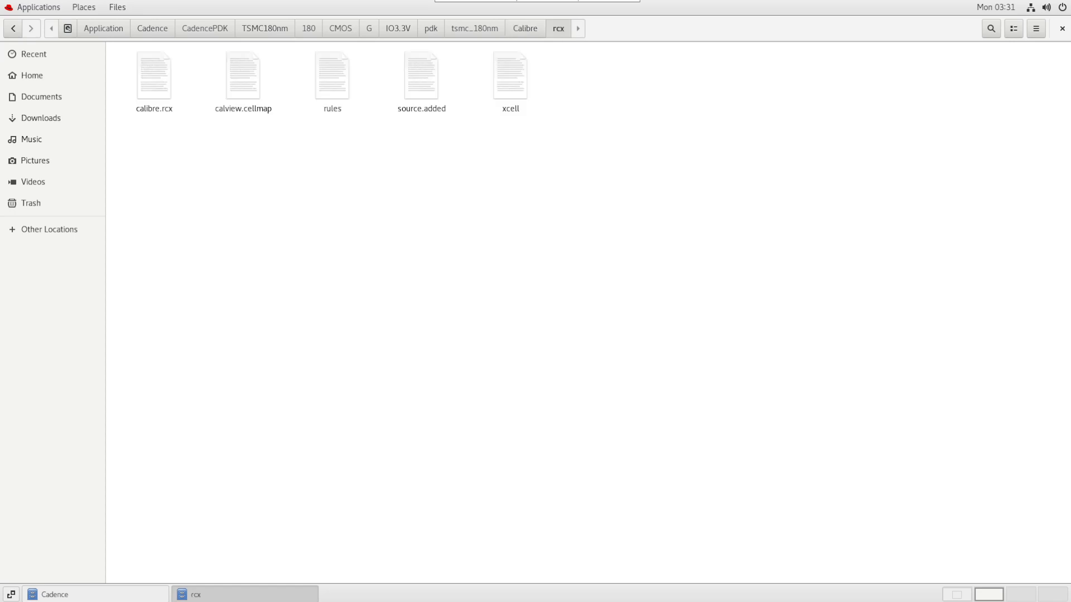
pyautogui.click(154, 78)
pyautogui.click(234, 212)
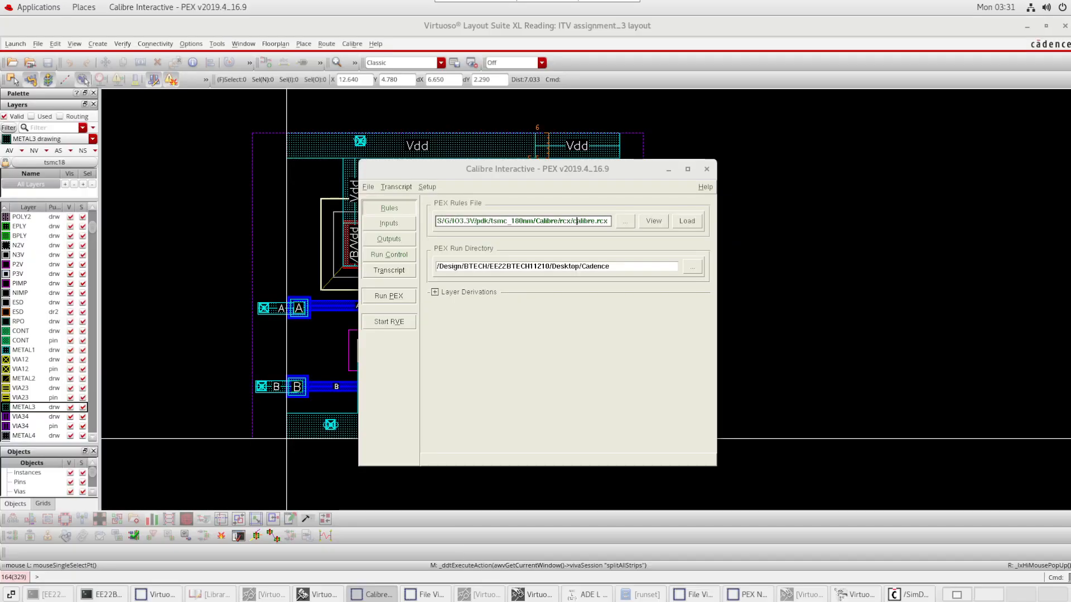
# Review the PEX layout and netlist input settings for assignment_3, including the export options
pyautogui.click(389, 223)
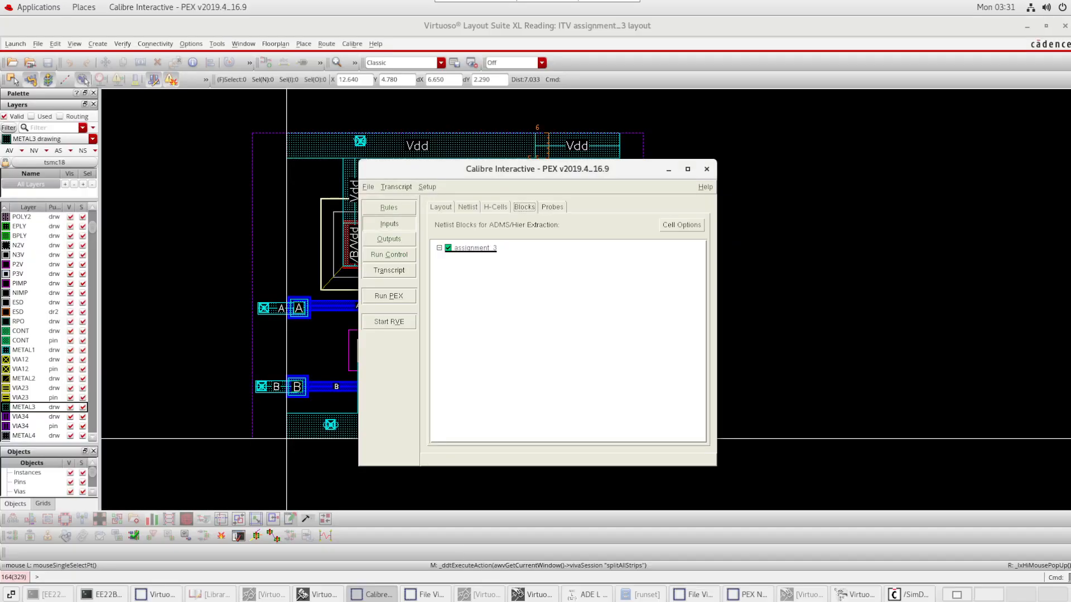
pyautogui.click(467, 207)
pyautogui.click(441, 207)
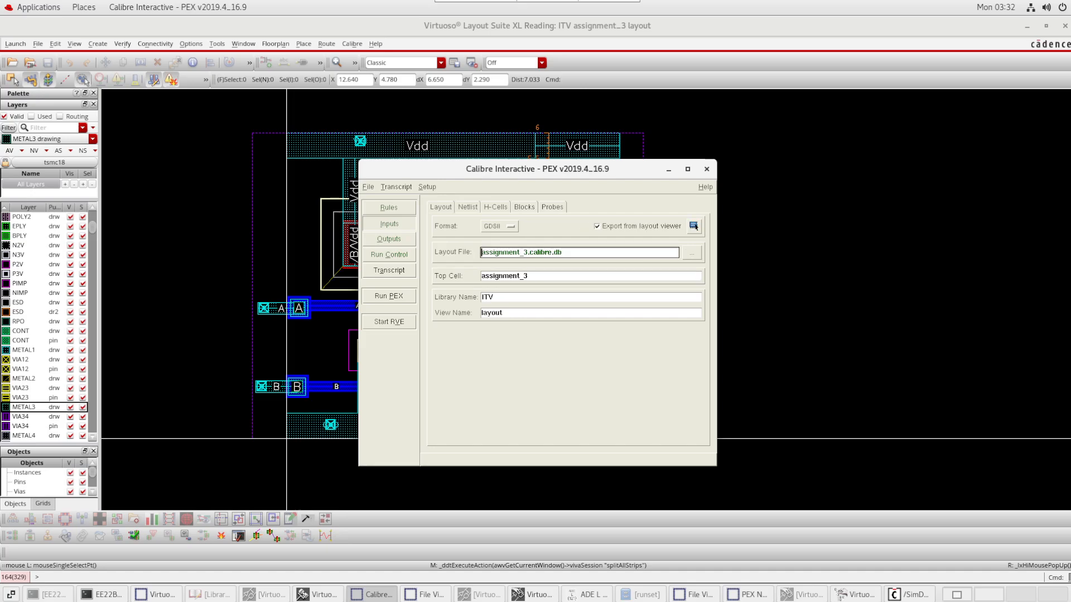
pyautogui.click(468, 207)
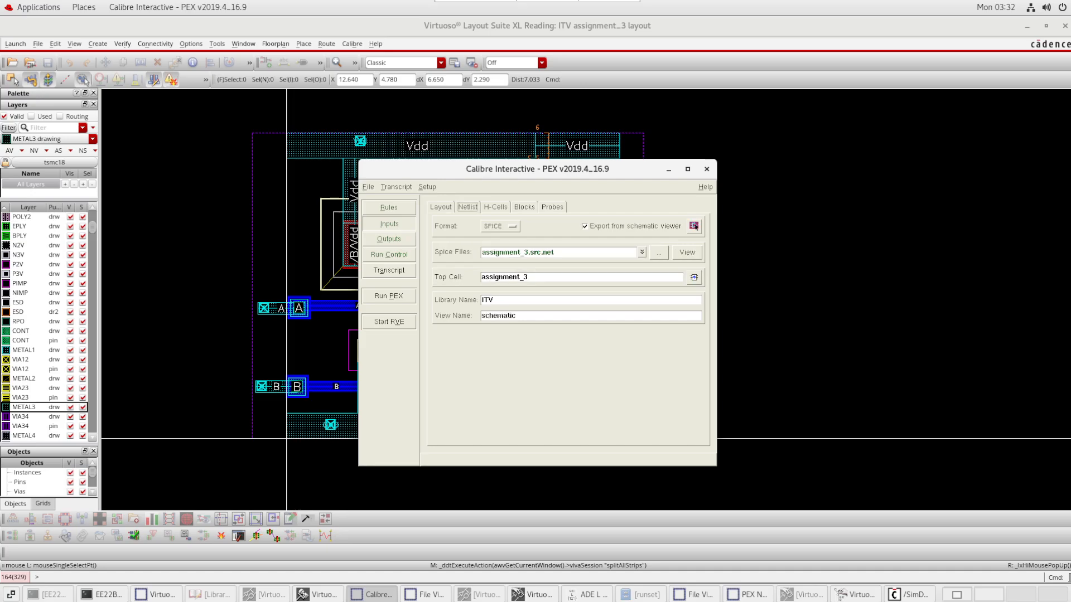
pyautogui.click(441, 207)
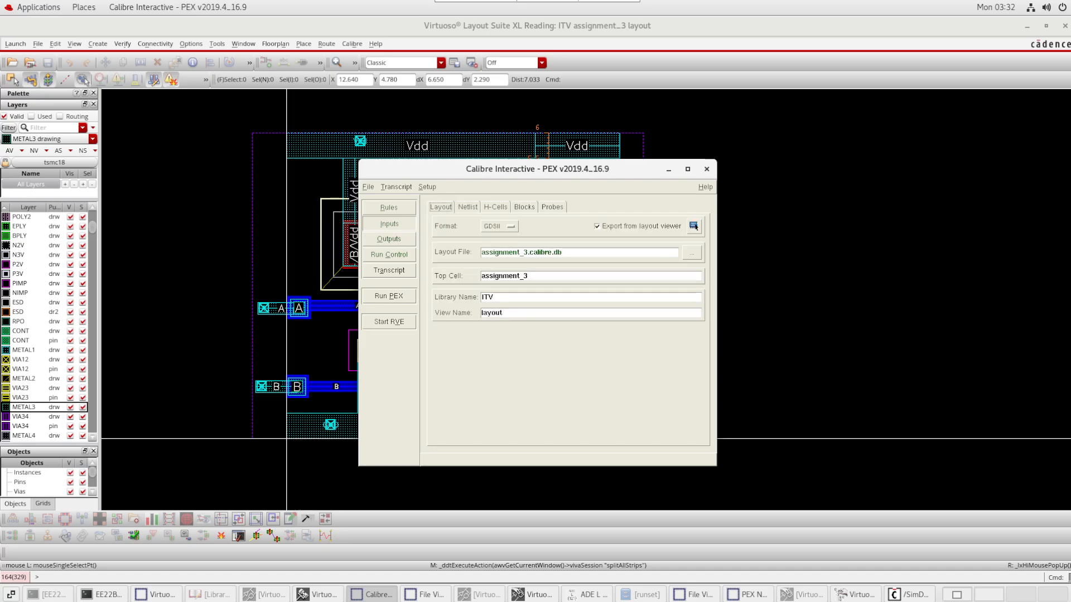
# Set the PEX output extraction type to Transistor Level with R + C + CC parasitics
pyautogui.click(389, 239)
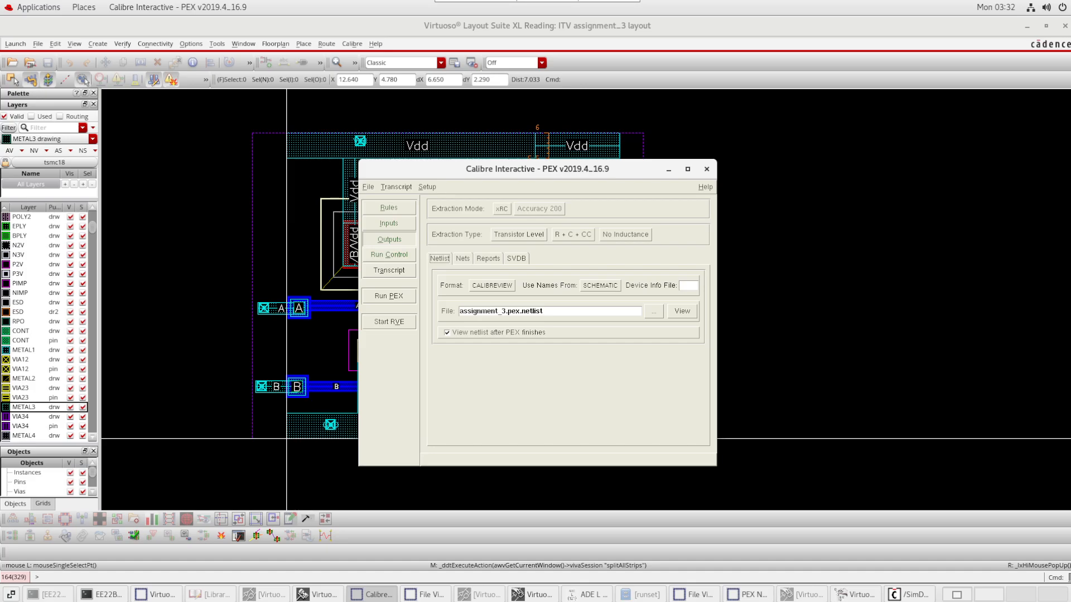
pyautogui.click(518, 235)
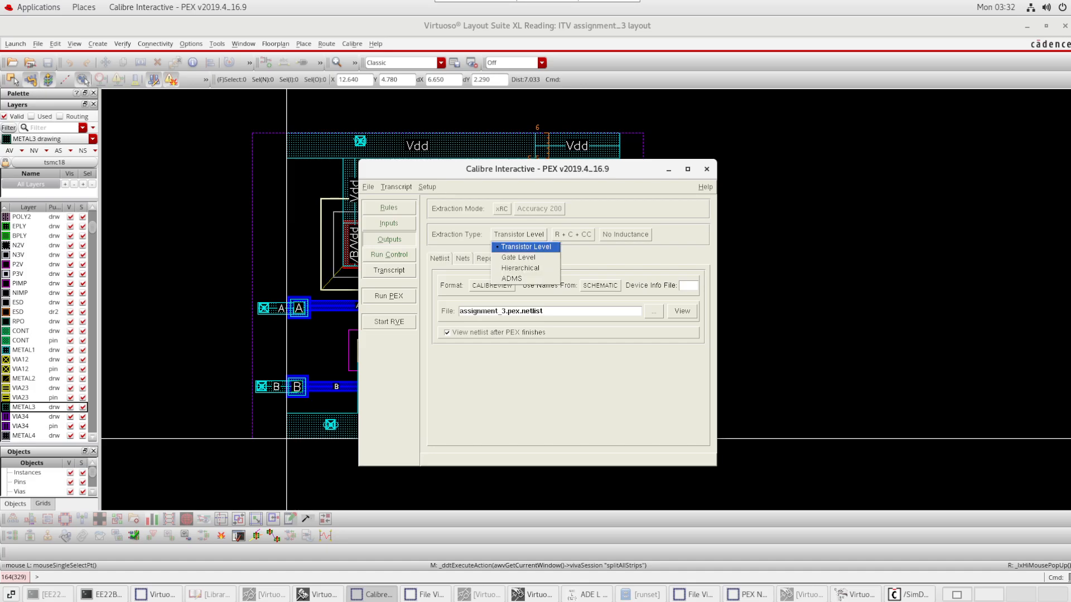
pyautogui.click(522, 247)
pyautogui.click(573, 235)
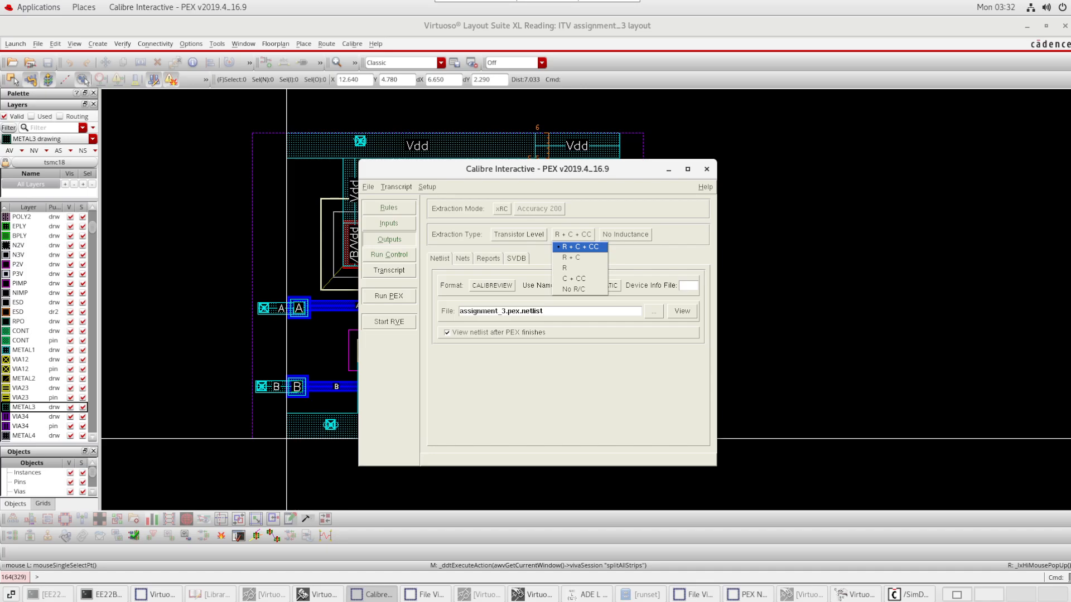
pyautogui.click(575, 246)
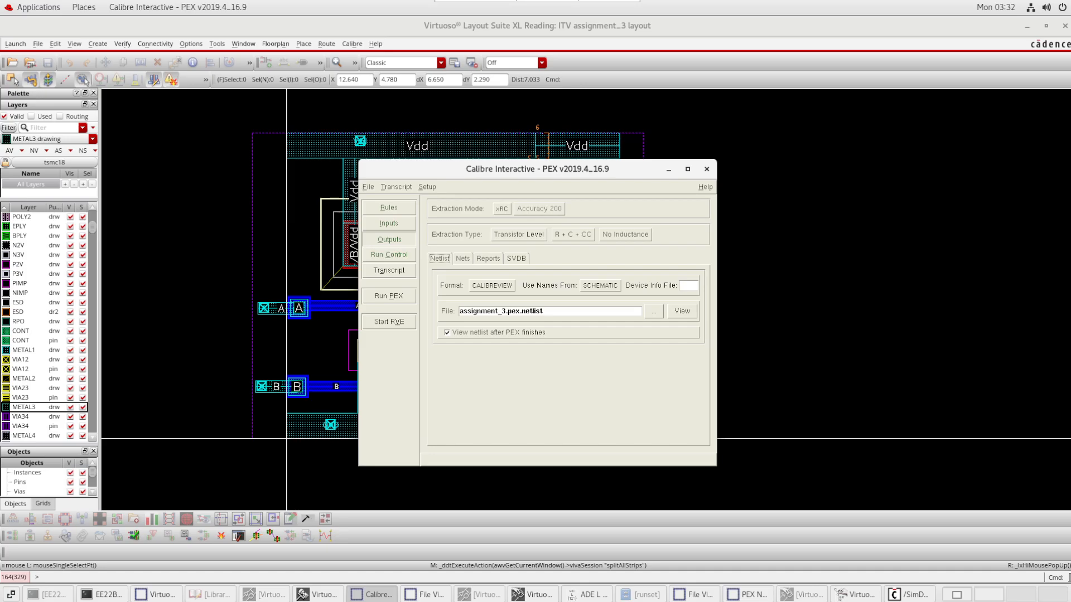
# Set the PEX netlist format to DSPF and take the names from SCHEMATIC
pyautogui.click(492, 286)
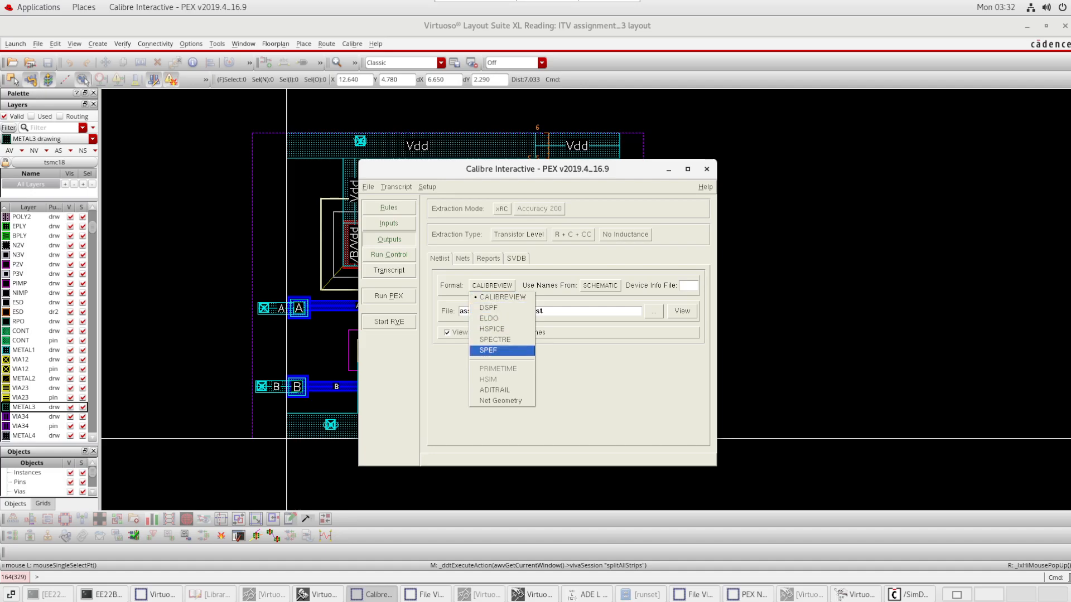
pyautogui.click(488, 307)
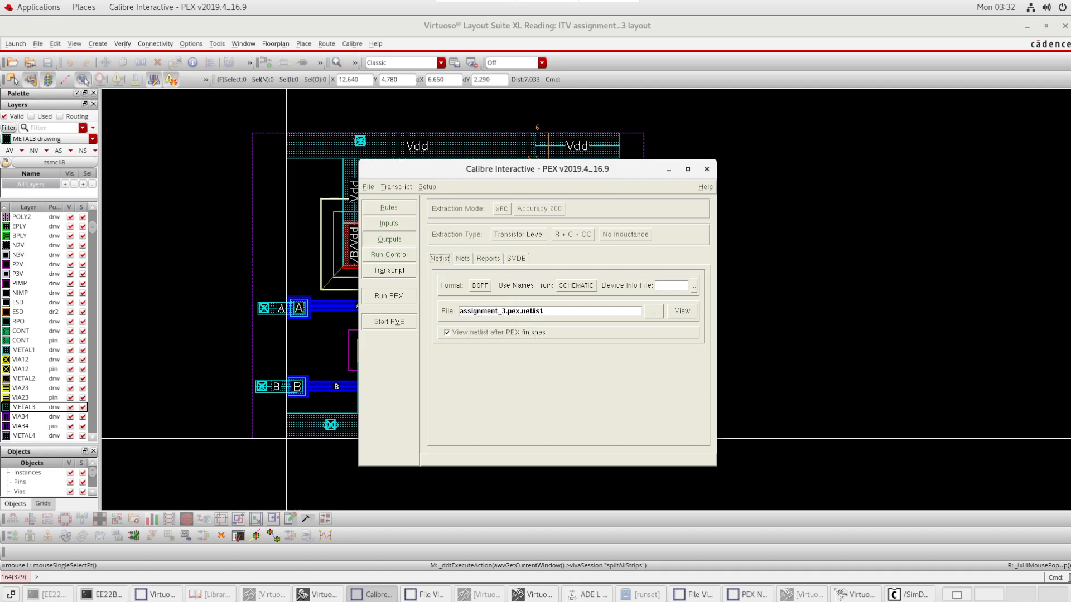
pyautogui.click(576, 285)
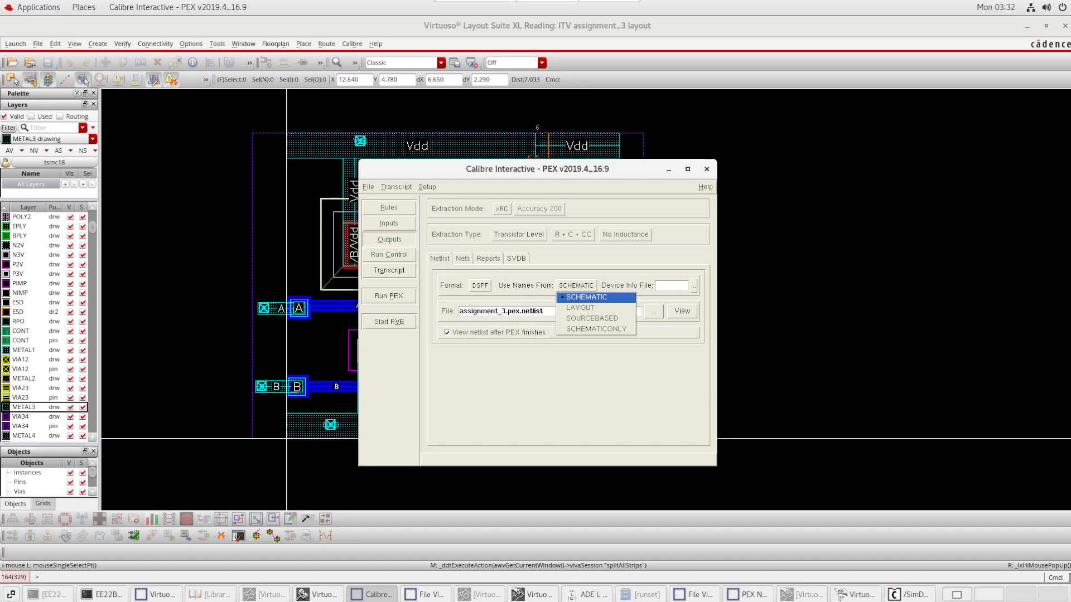
pyautogui.click(587, 298)
# Review the output settings for extracted nets and reports
pyautogui.click(462, 258)
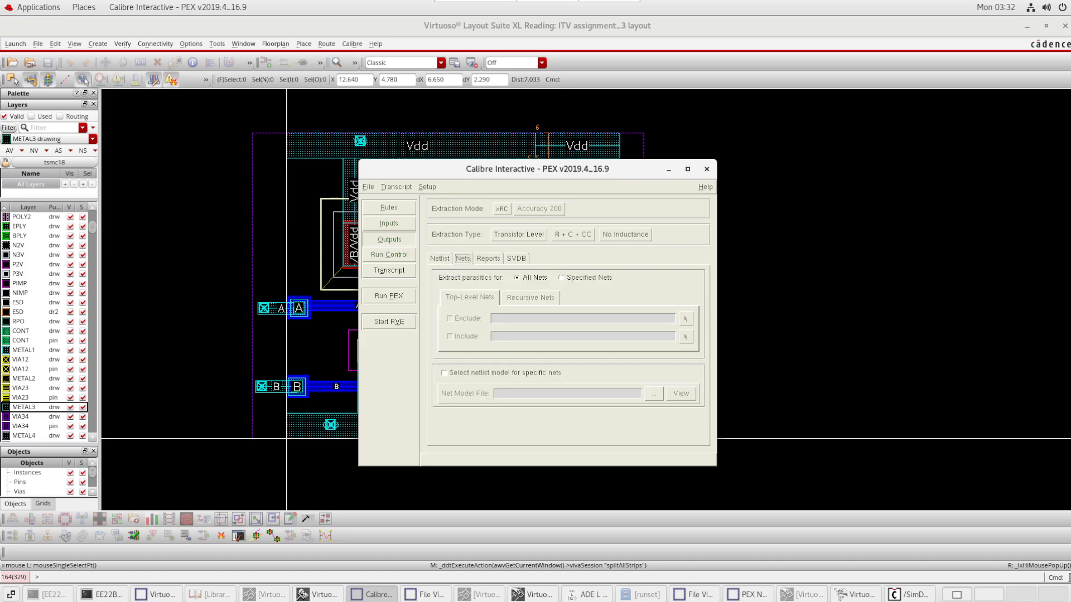
pyautogui.click(439, 258)
pyautogui.click(488, 258)
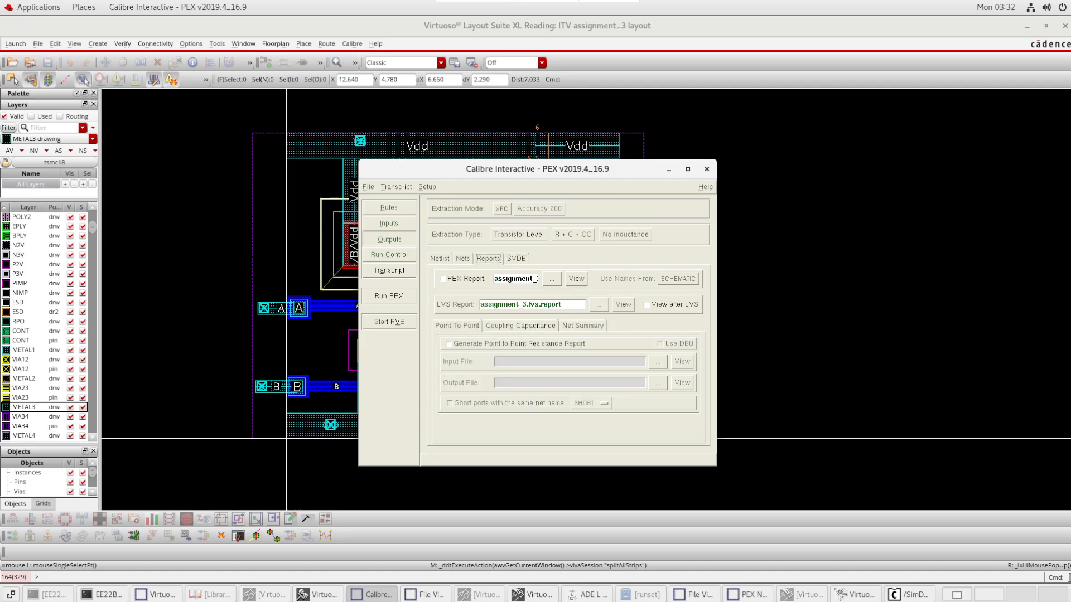
pyautogui.click(462, 259)
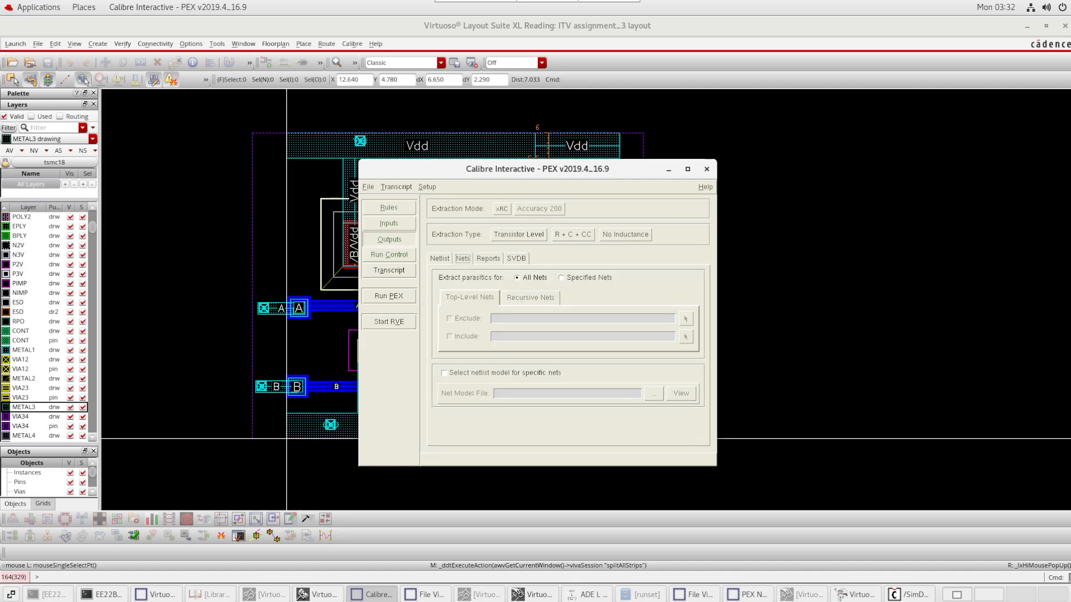
# Check the run settings and transcript, and run PEX, overwriting the existing layout file assignment_3.calibre.db
pyautogui.click(389, 255)
pyautogui.click(389, 270)
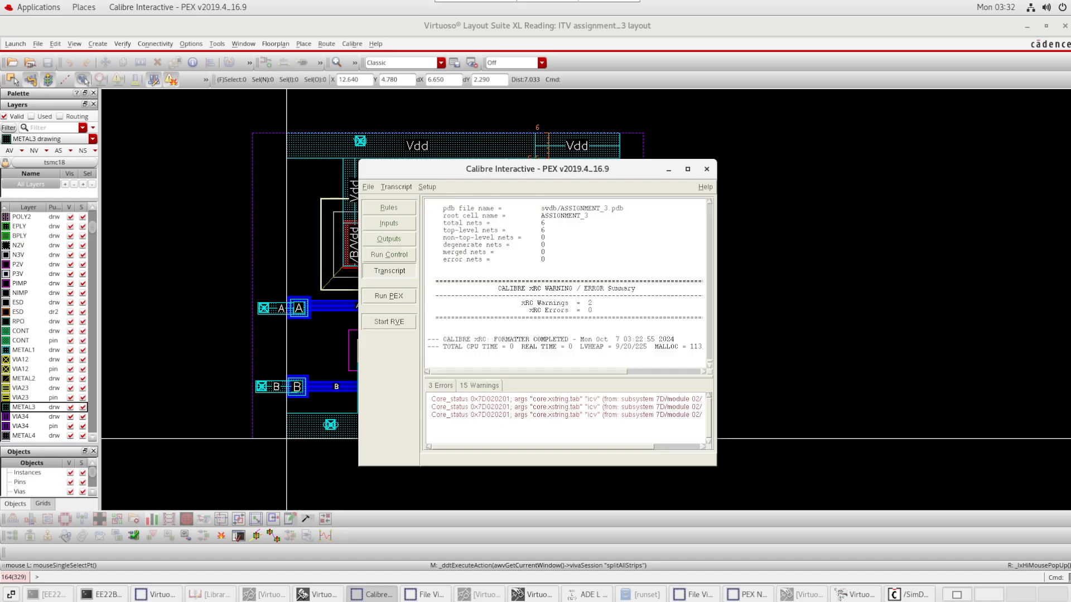
pyautogui.click(388, 296)
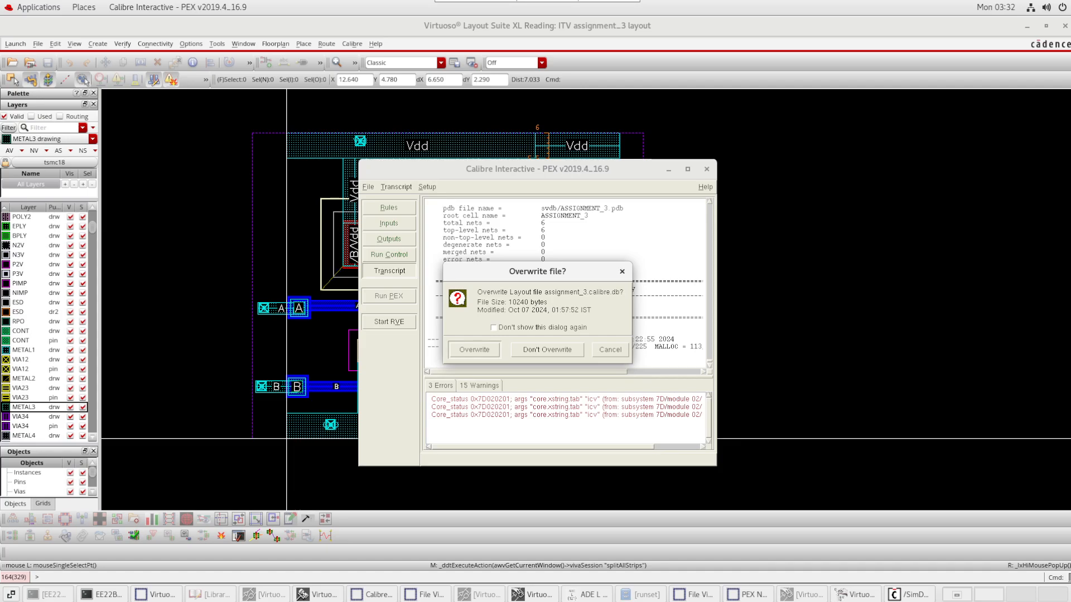
pyautogui.press('Return')
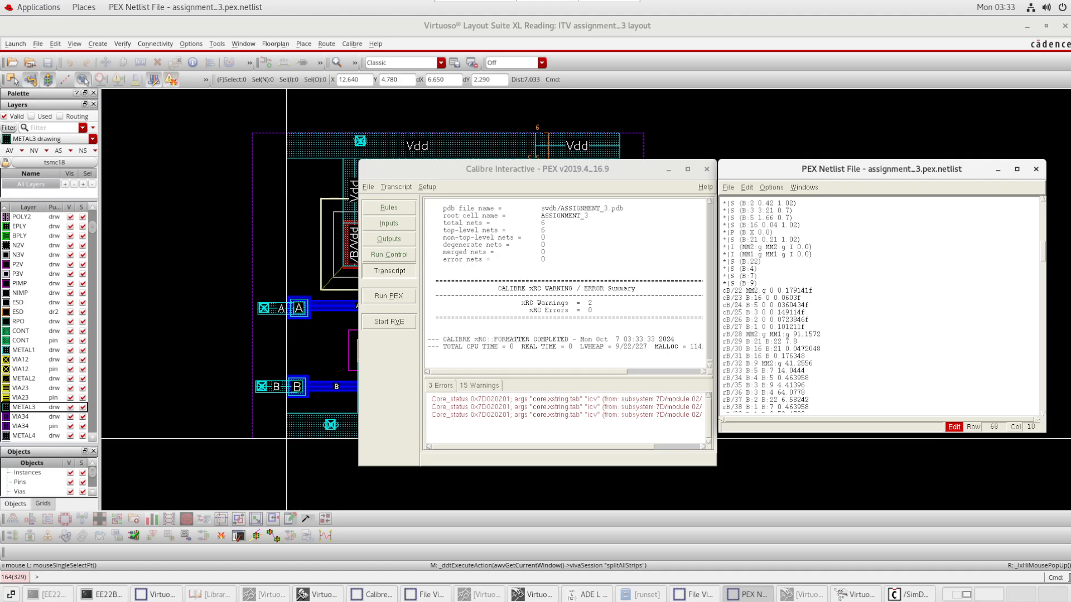
# Look through the extracted assignment_3.pex.netlist file and try to save a copy of it
pyautogui.scroll(-4, 880, 306)
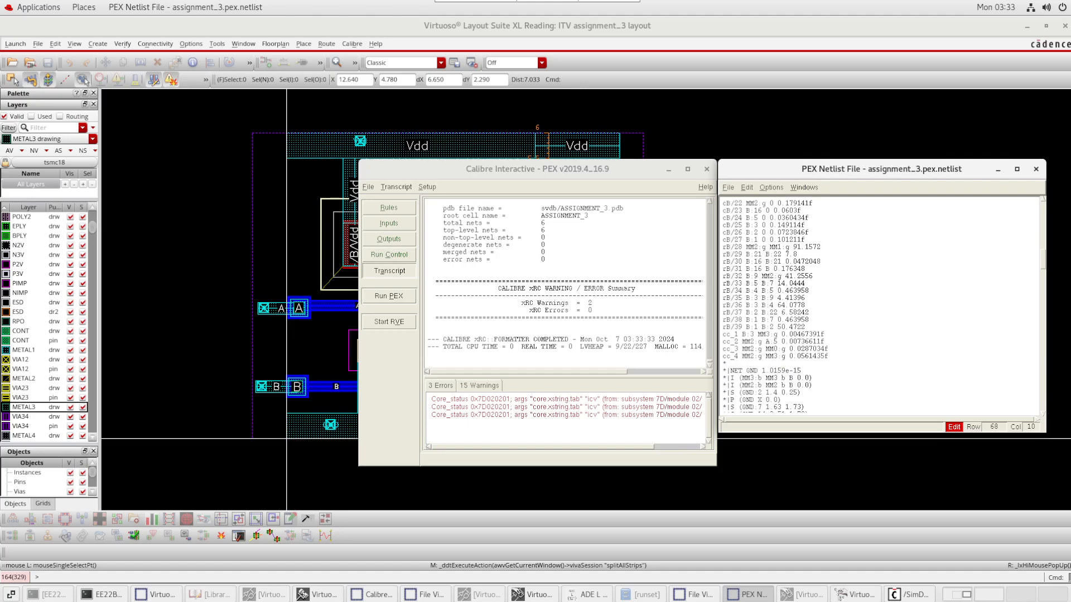
pyautogui.scroll(-4, 880, 306)
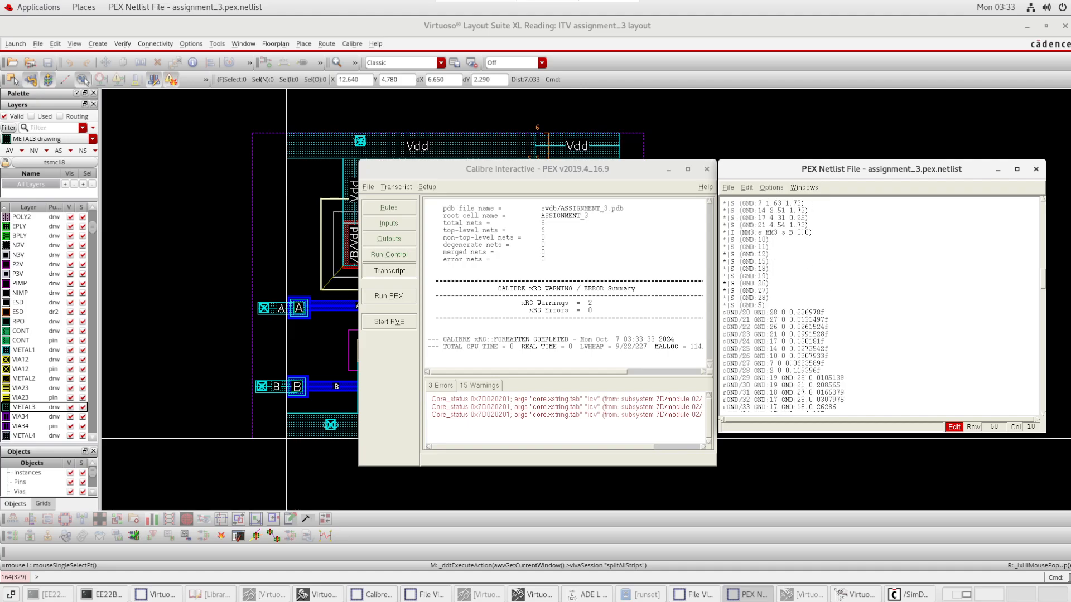
pyautogui.click(728, 188)
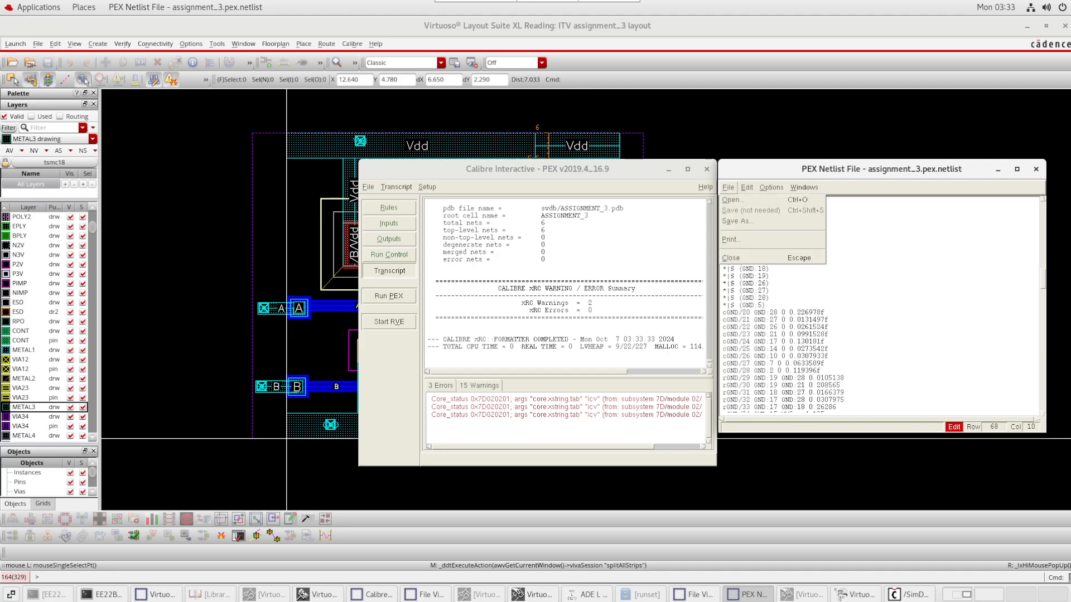
pyautogui.click(739, 221)
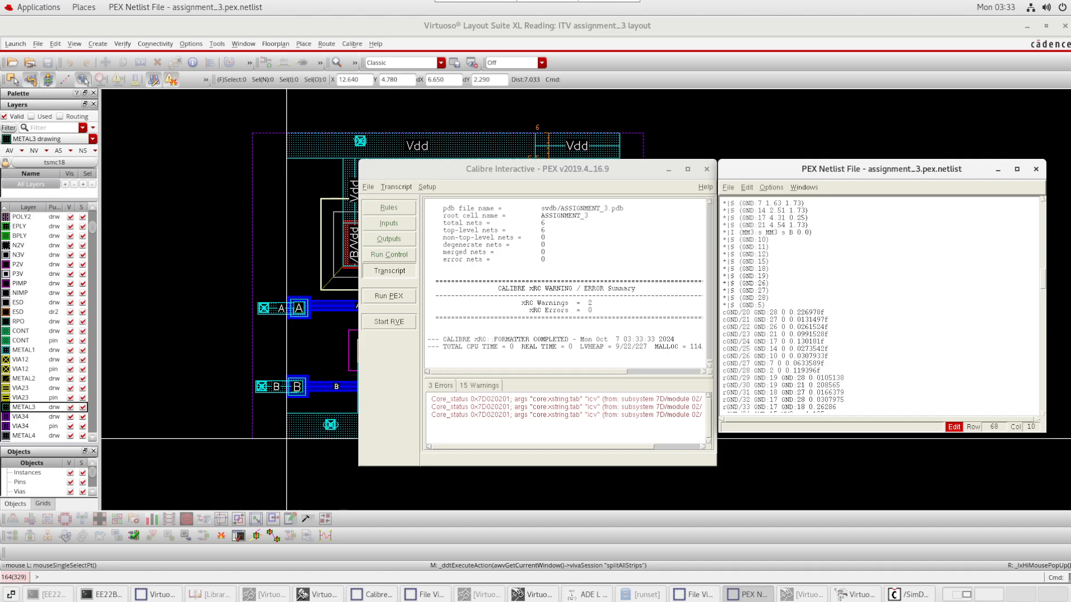
pyautogui.hotkey('ctrl', 's')
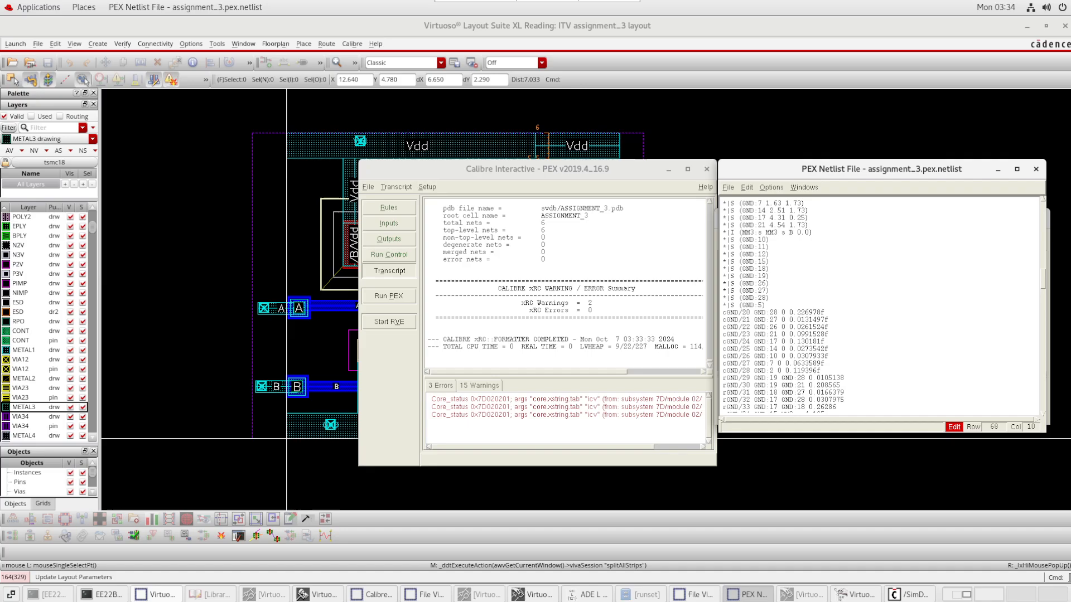
# Open the tb_assignment_3 config view of the ITV library in the Hierarchy Editor
pyautogui.click(156, 594)
pyautogui.click(157, 595)
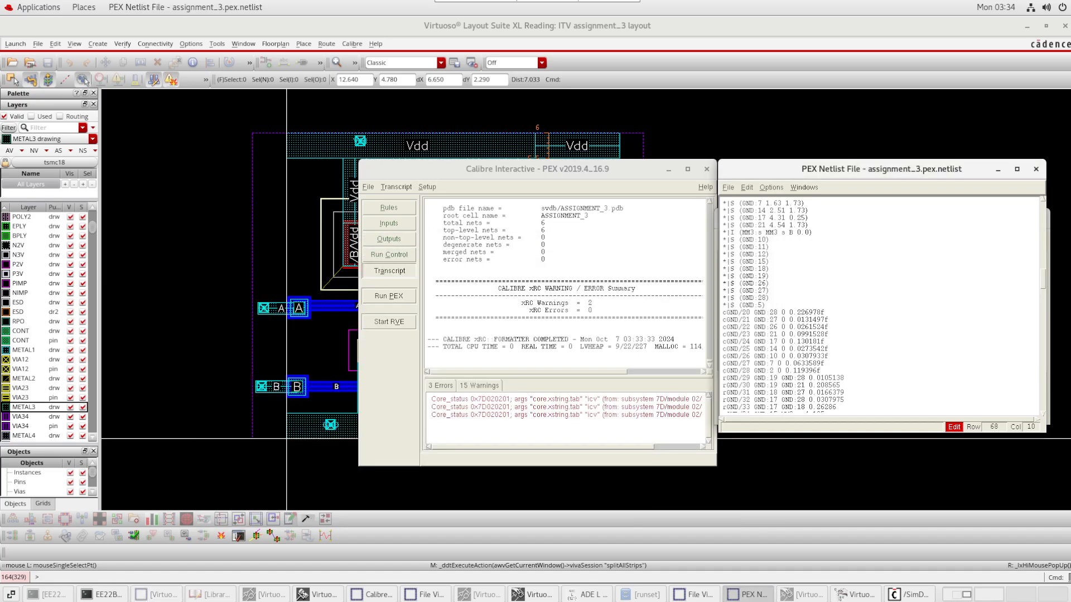
pyautogui.click(537, 169)
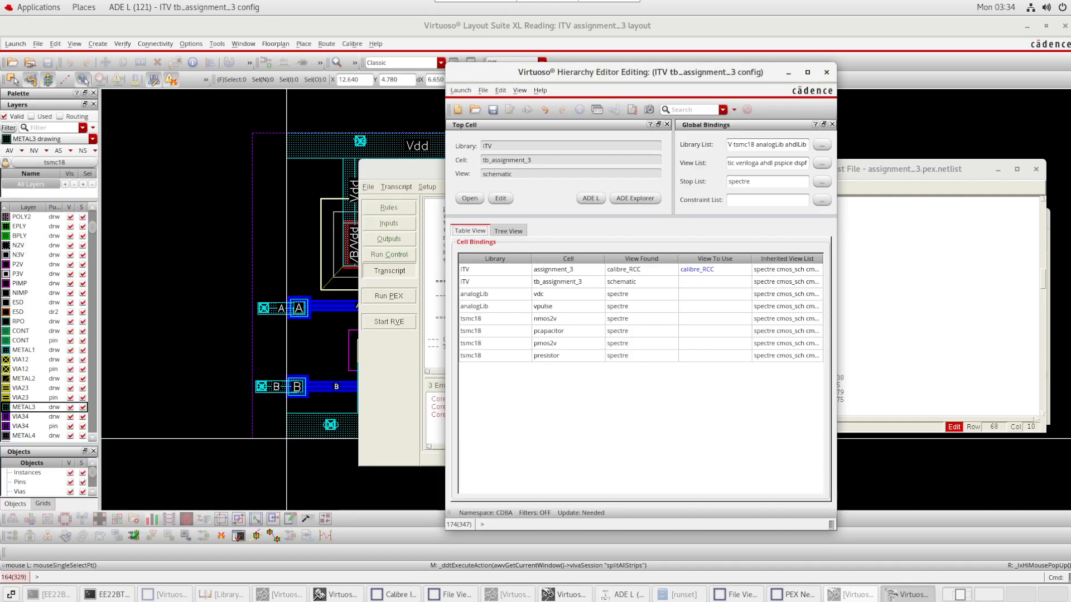
# Close the calibre_RCC schematic of assignment_3 and move the Hierarchy Editor window clear of the netlist file
pyautogui.click(850, 594)
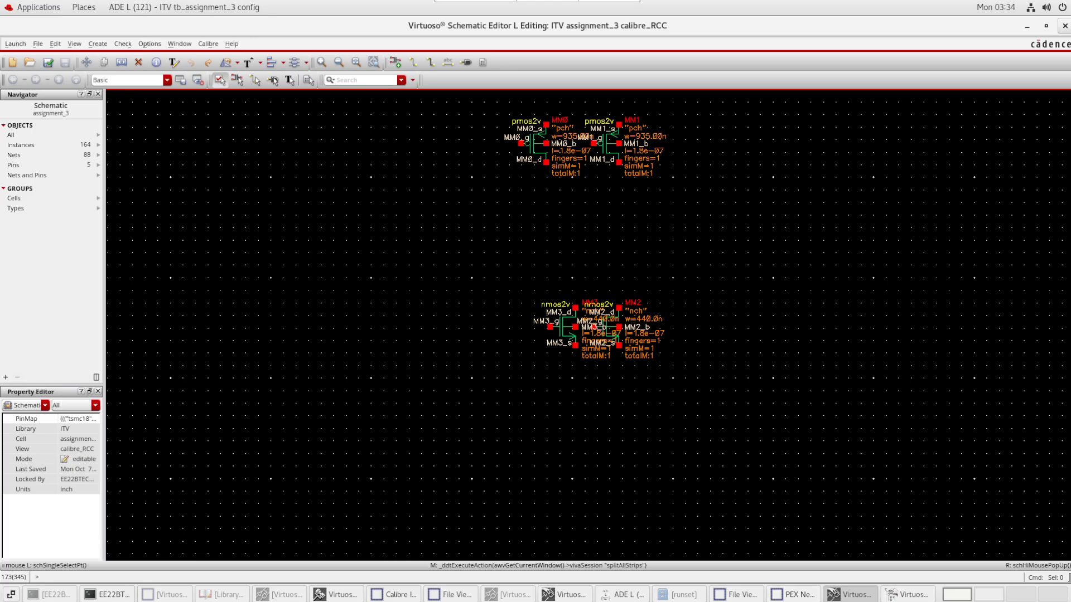
pyautogui.click(1064, 25)
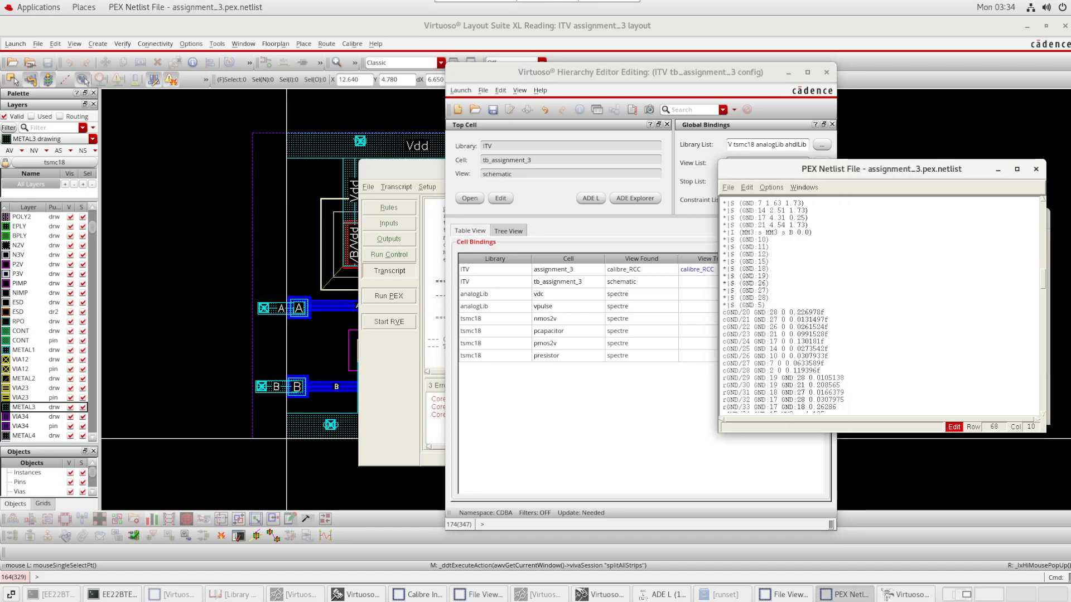
pyautogui.moveTo(613, 72); pyautogui.dragTo(501, 71)
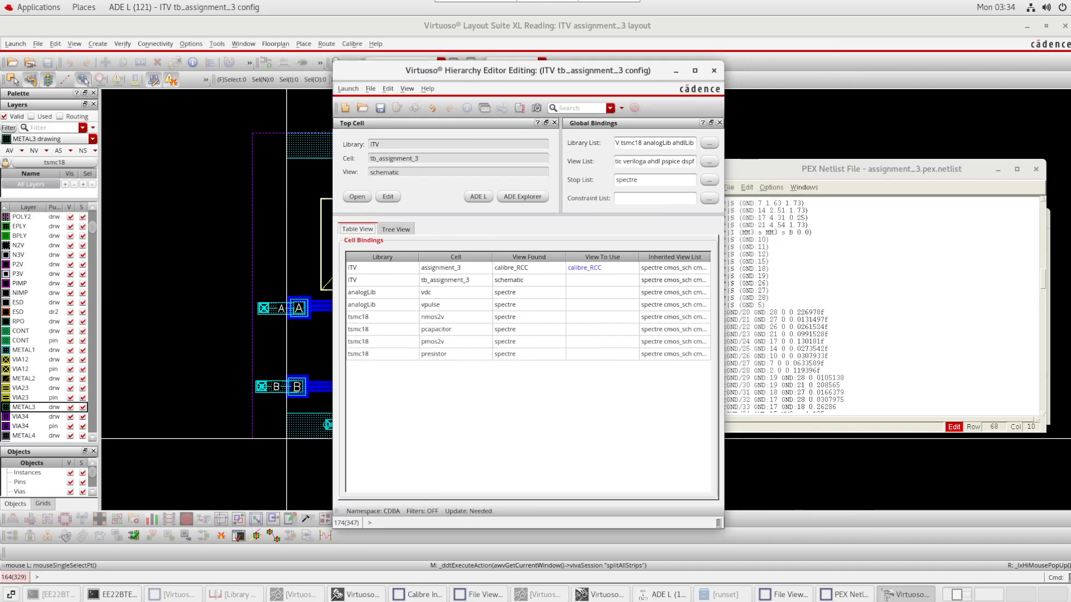
# Save the DSPF netlist as NAND_dspf in the runset folder, overwriting the existing file
pyautogui.click(786, 169)
pyautogui.moveTo(787, 169); pyautogui.dragTo(454, 196)
pyautogui.click(881, 218)
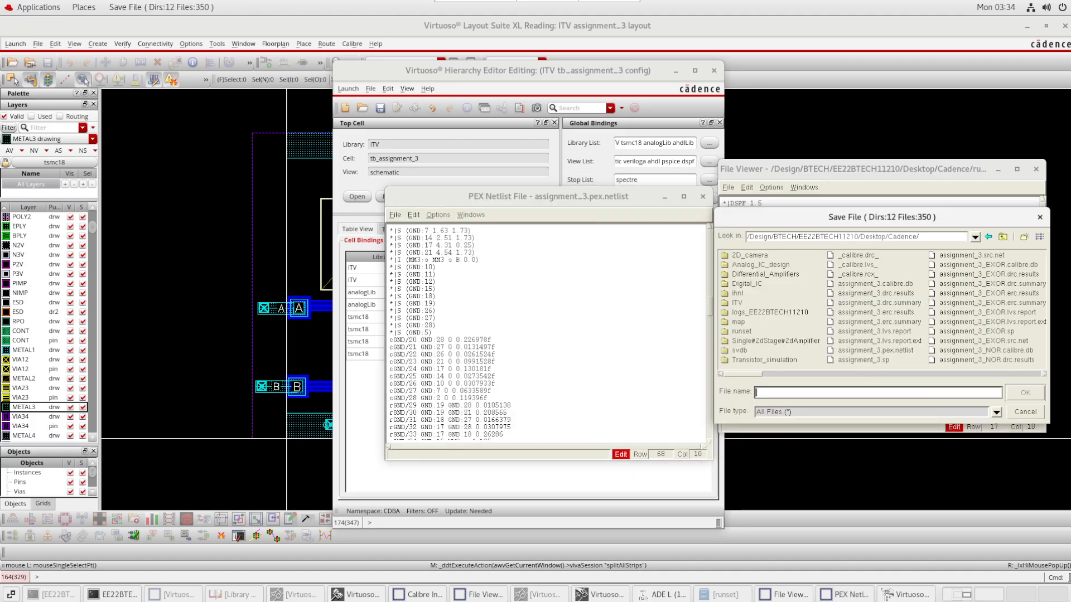
pyautogui.moveTo(881, 218); pyautogui.dragTo(591, 159)
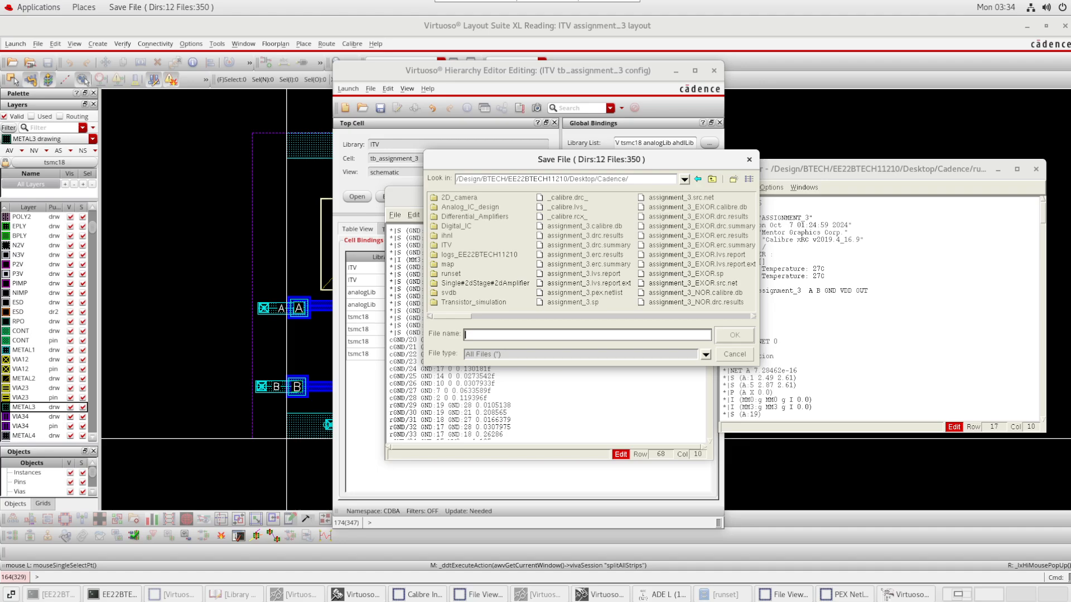
pyautogui.press('Return')
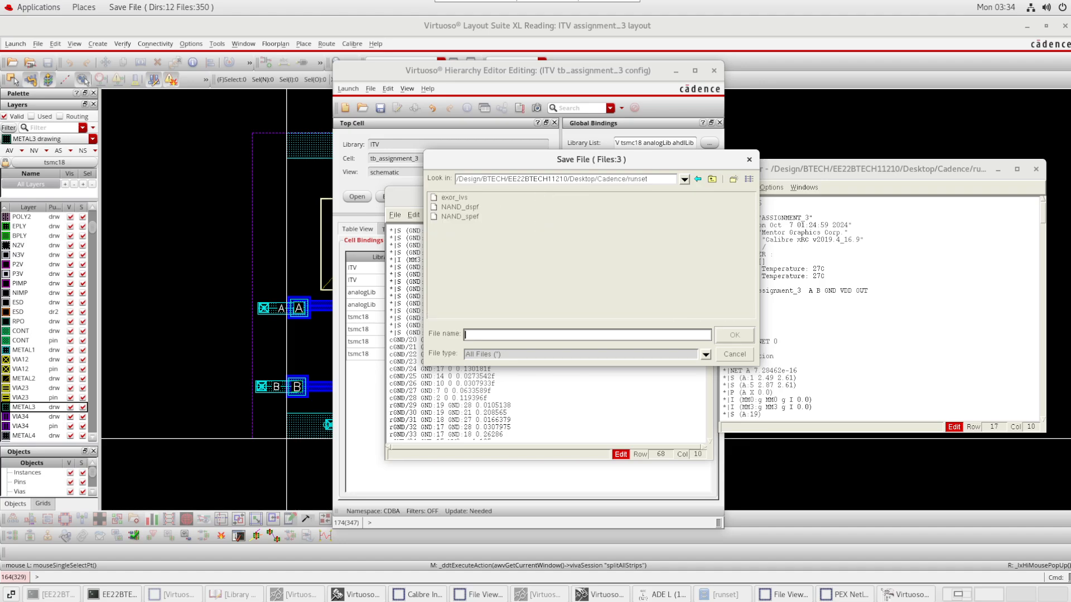
pyautogui.click(459, 207)
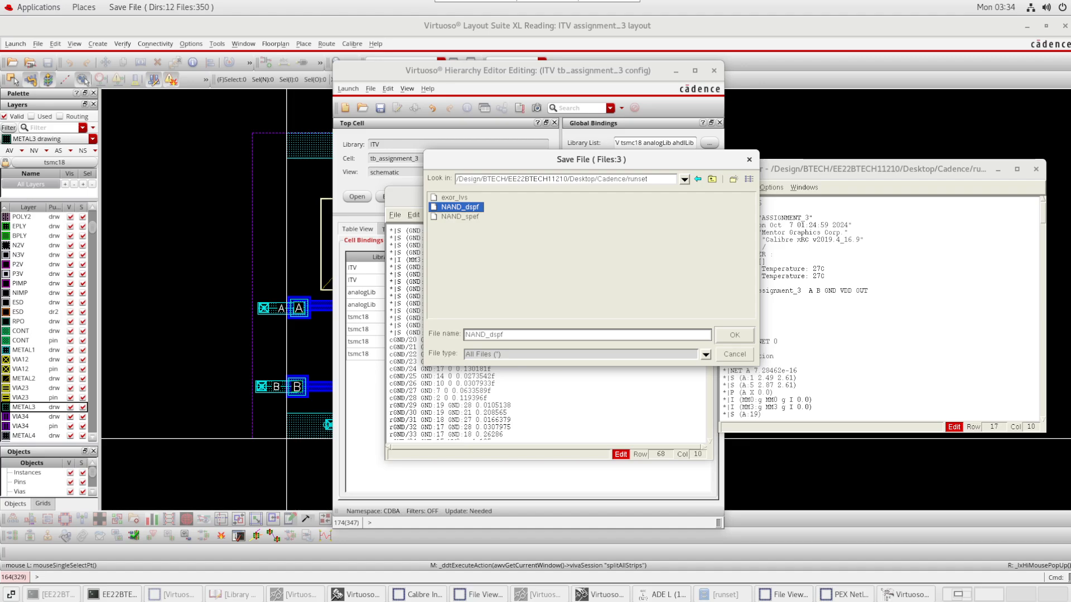
pyautogui.press('Return')
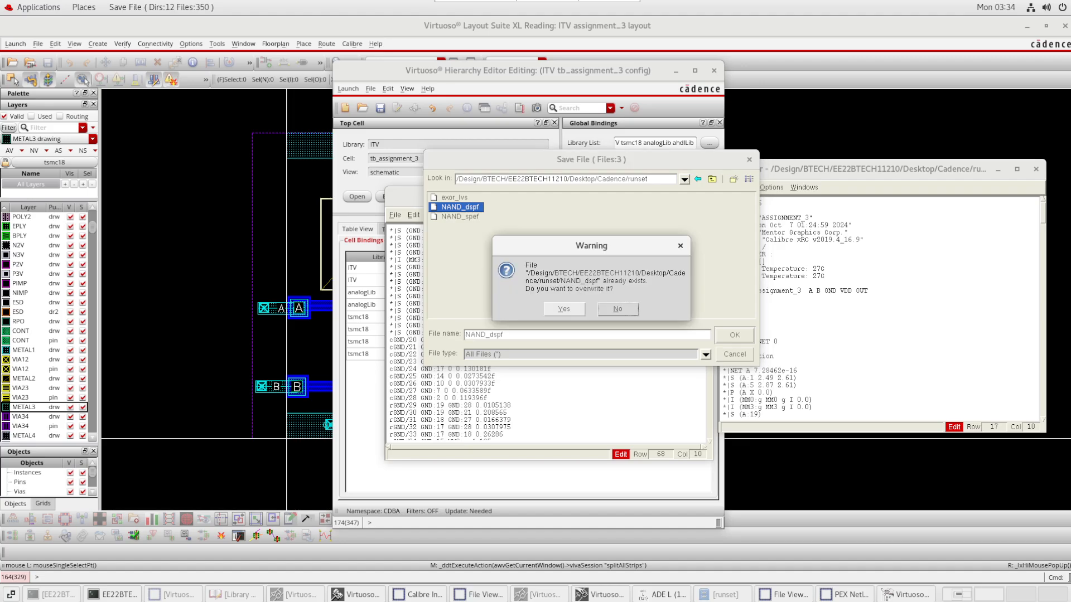
pyautogui.click(563, 309)
pyautogui.press('Return')
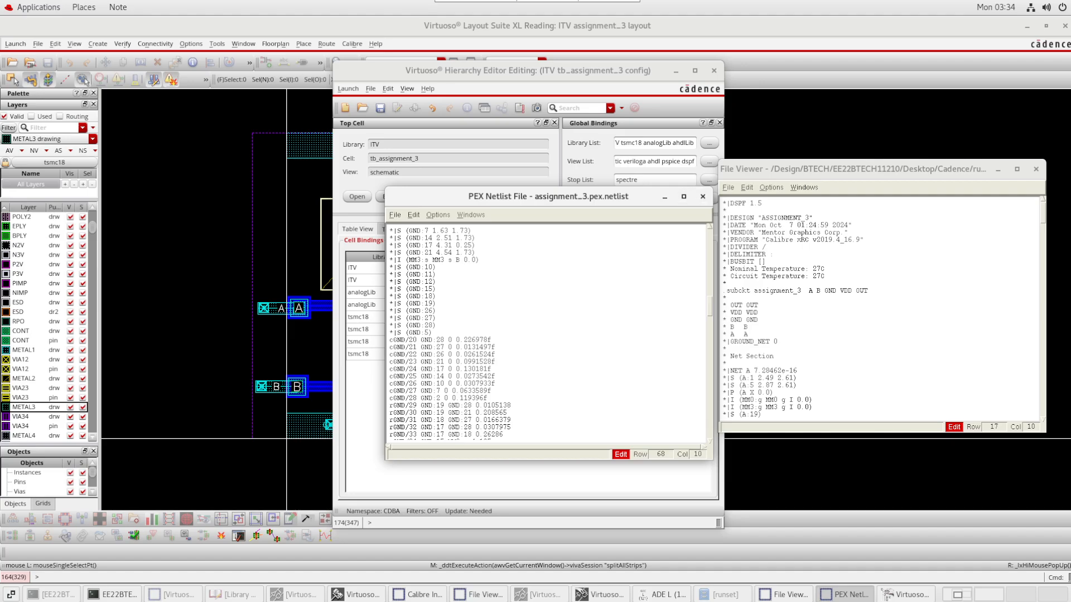
# Close both netlist viewer windows and minimize the Hierarchy Editor
pyautogui.moveTo(548, 196); pyautogui.dragTo(551, 234)
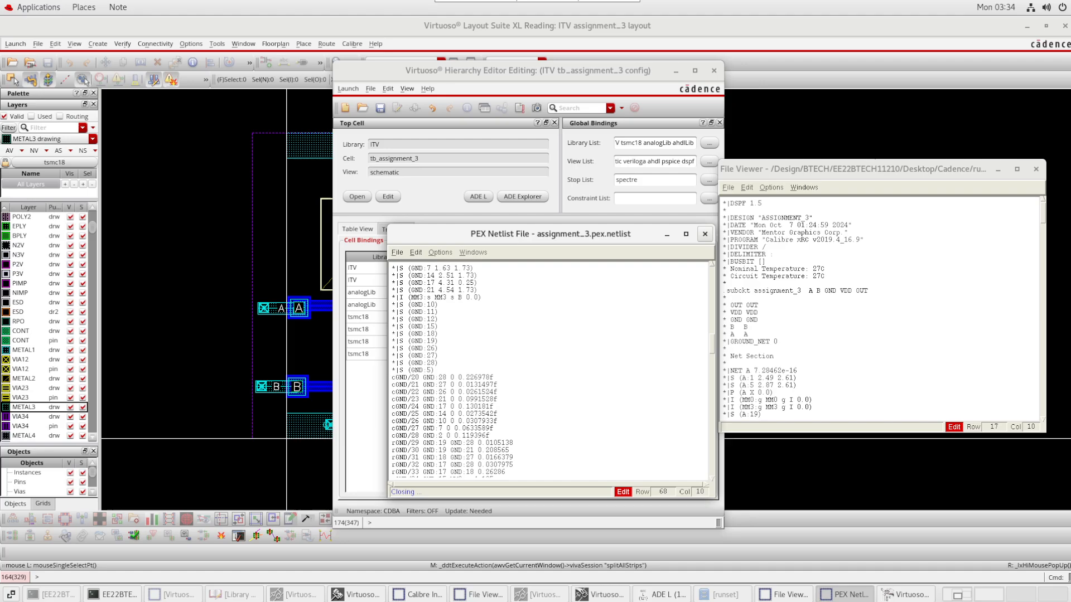
pyautogui.click(705, 234)
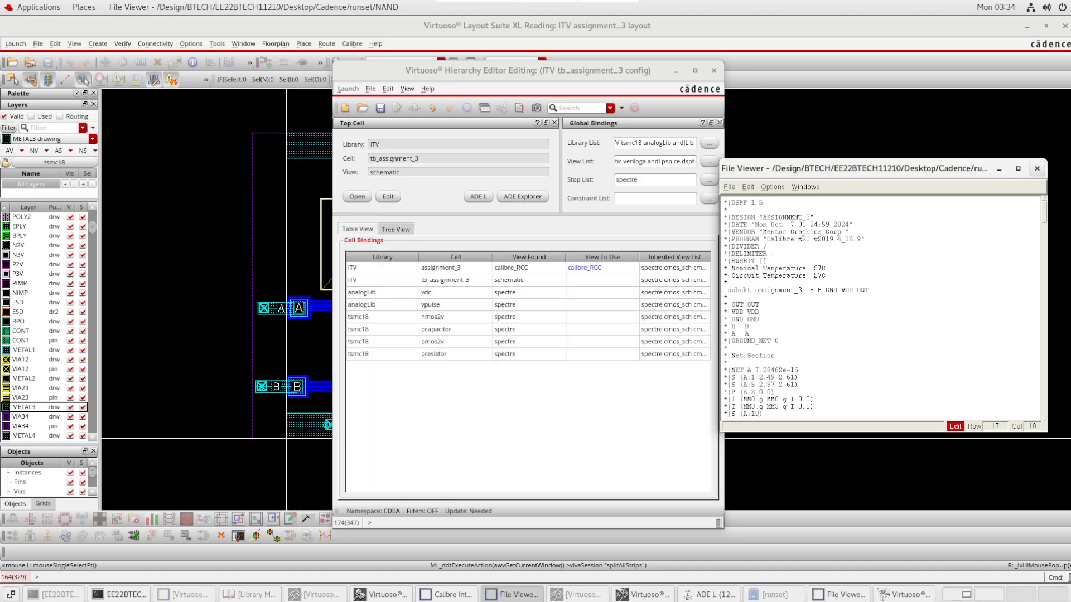
pyautogui.click(1037, 169)
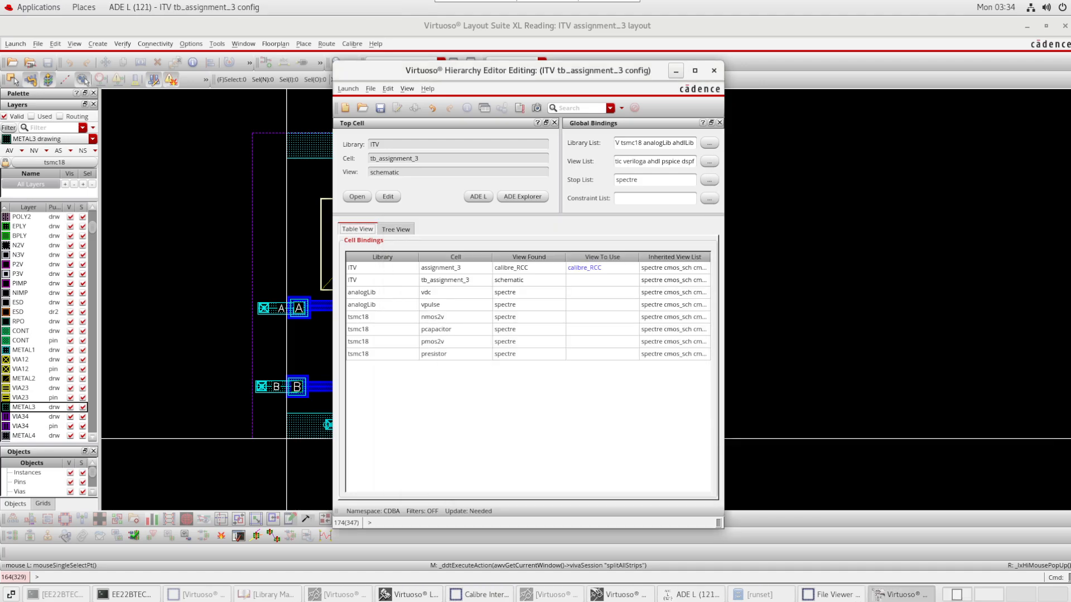
pyautogui.click(676, 71)
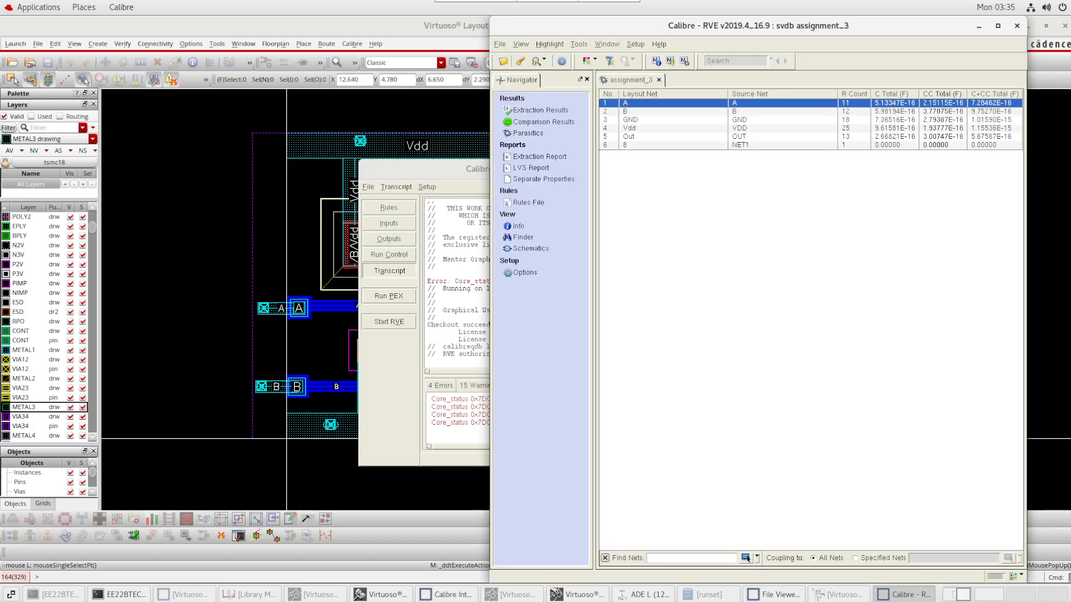
# Maximize the Calibre RVE results window and examine the detailed parasitic resistors of net A
pyautogui.moveTo(758, 26); pyautogui.dragTo(572, 48)
pyautogui.doubleClick(572, 48)
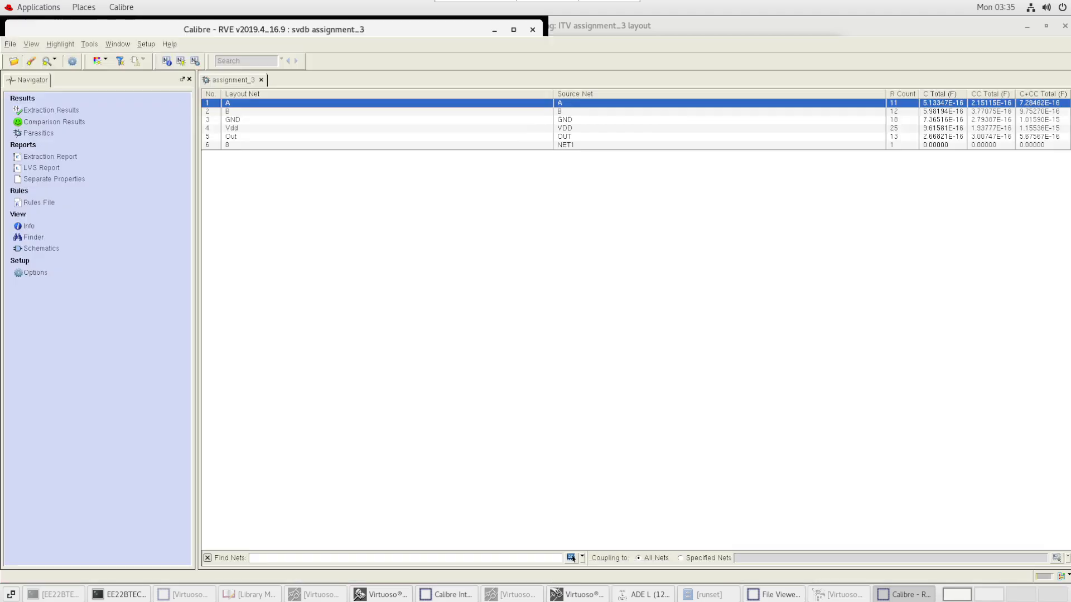
pyautogui.click(566, 145)
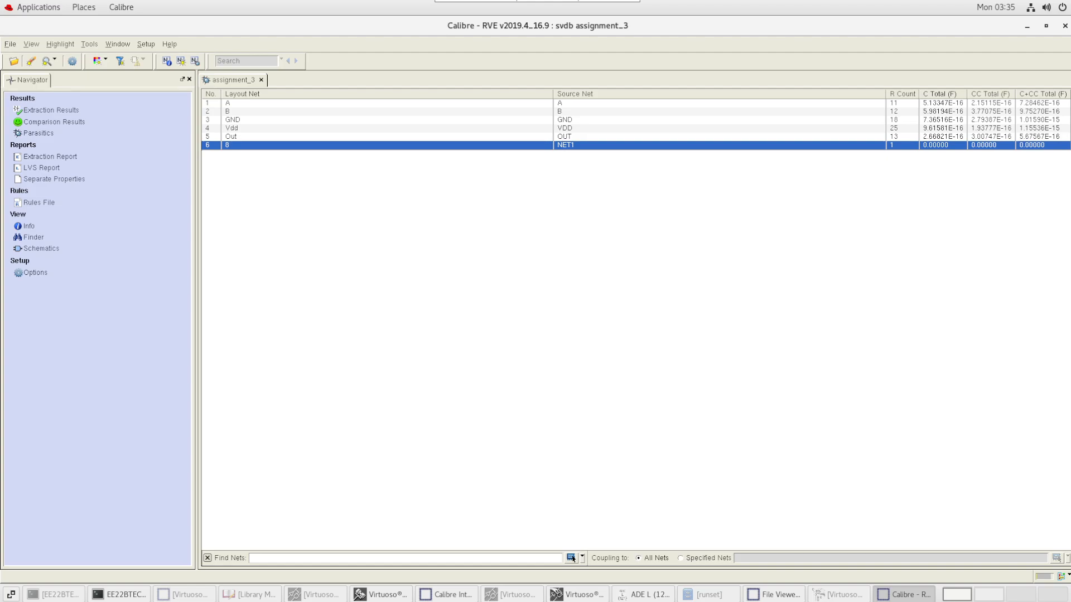
pyautogui.click(228, 103)
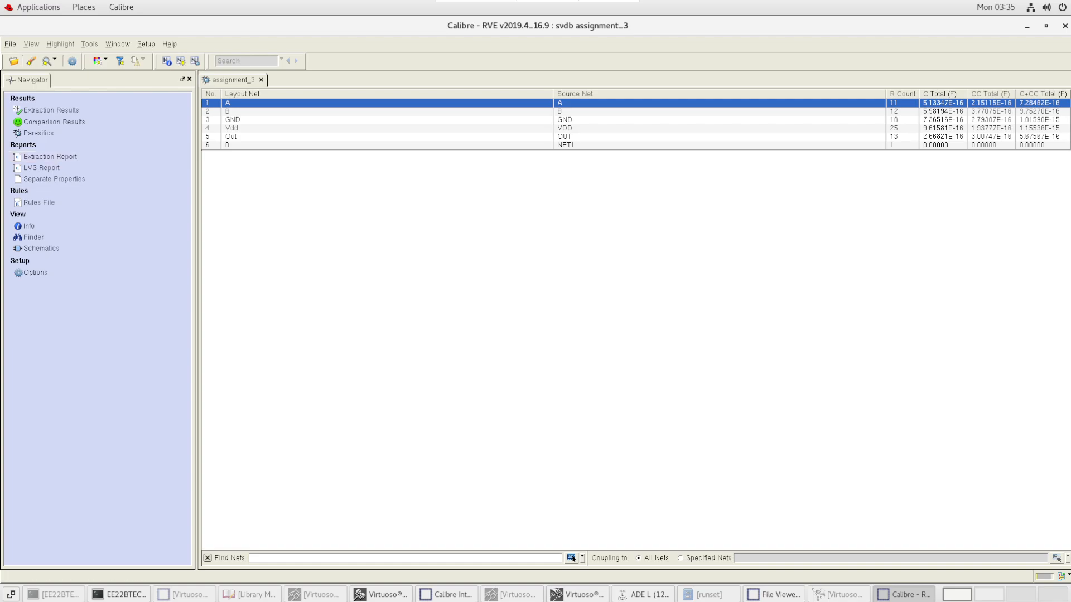
pyautogui.rightClick(990, 102)
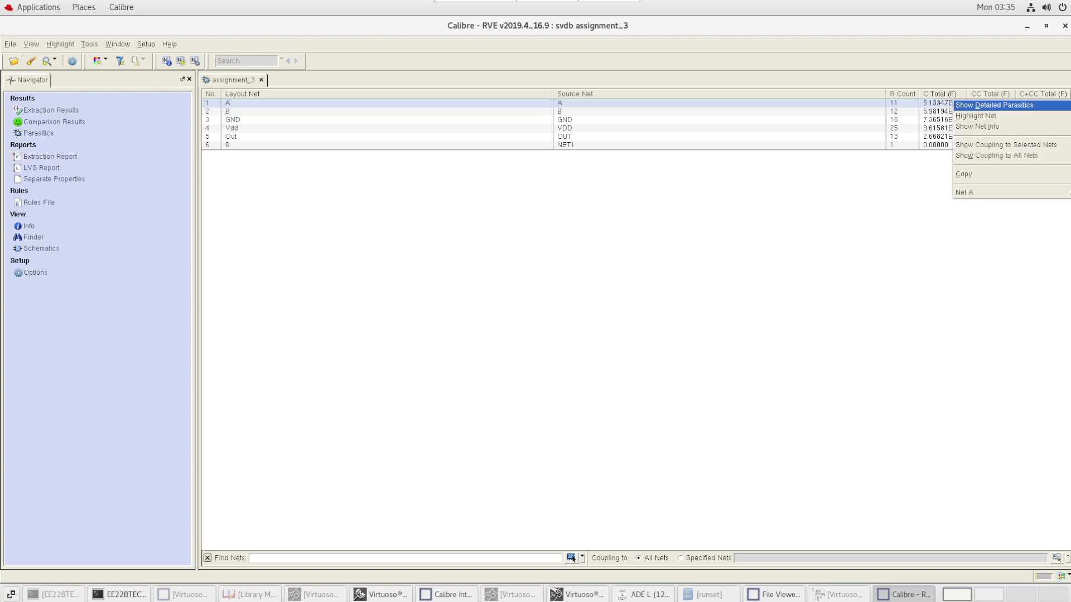
pyautogui.click(993, 105)
pyautogui.click(781, 367)
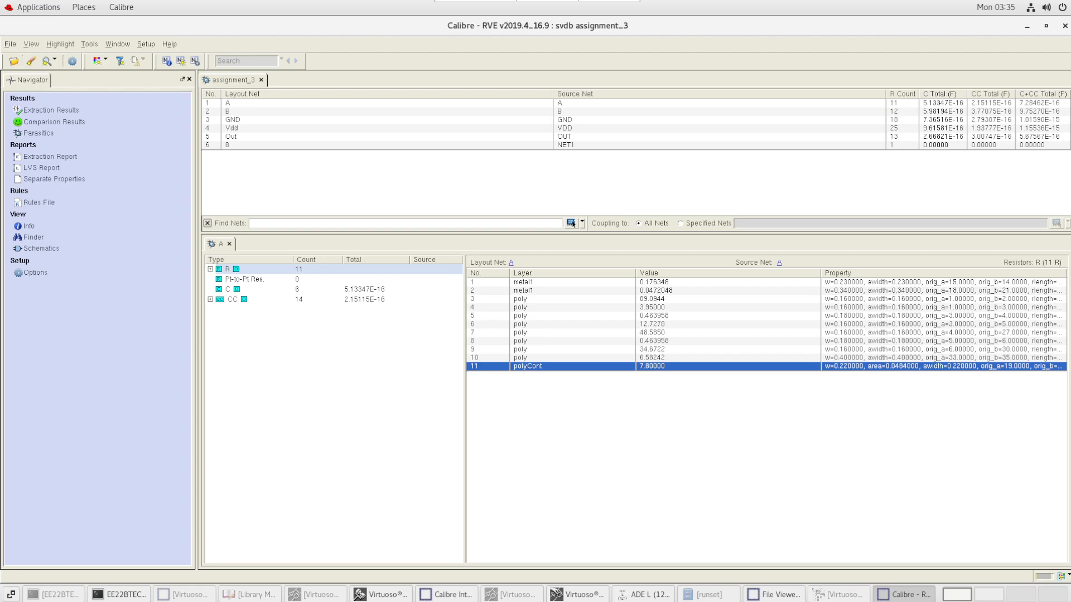
# Select the NET1 entry, review the layout-versus-source comparison results of assignment_3, and close the RVE window
pyautogui.click(557, 145)
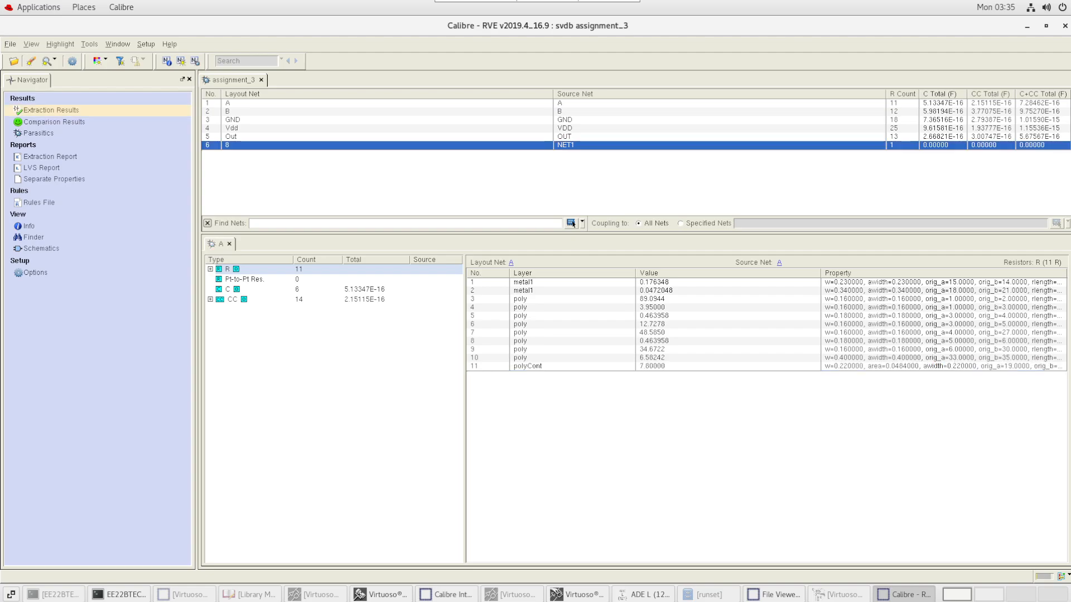
pyautogui.click(54, 122)
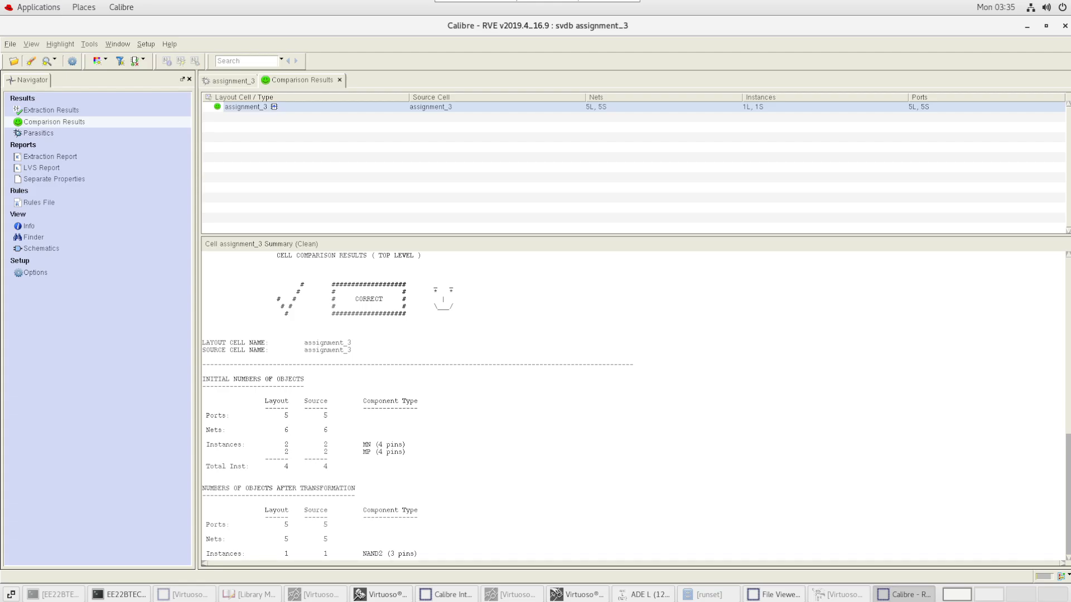
pyautogui.click(1065, 25)
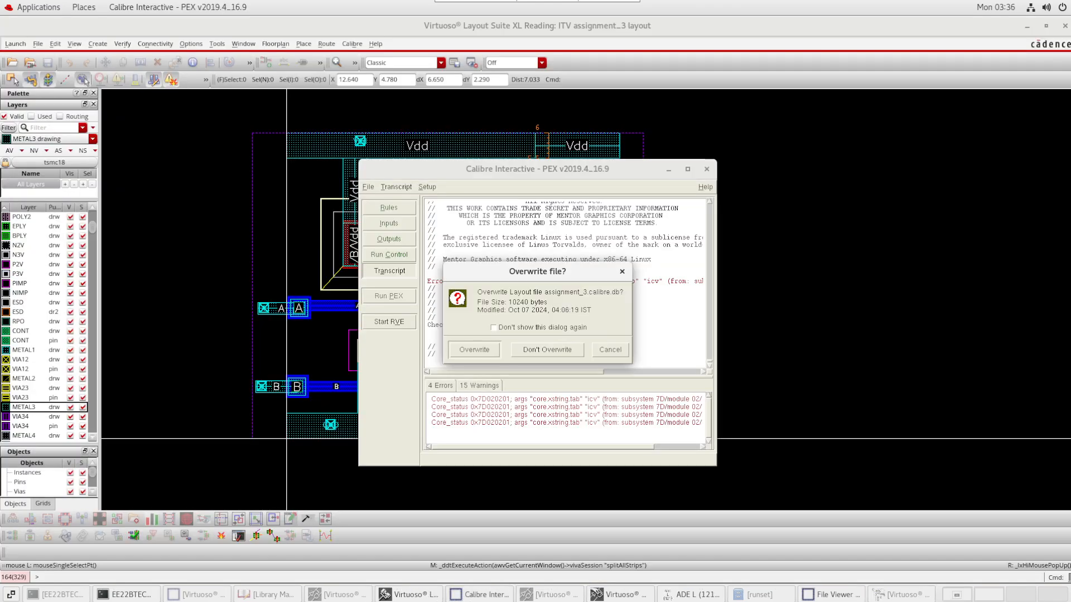
# Dismiss the overwrite prompt and set the PEX netlist output format to CALIBREVIEW
pyautogui.press('Return')
pyautogui.click(389, 223)
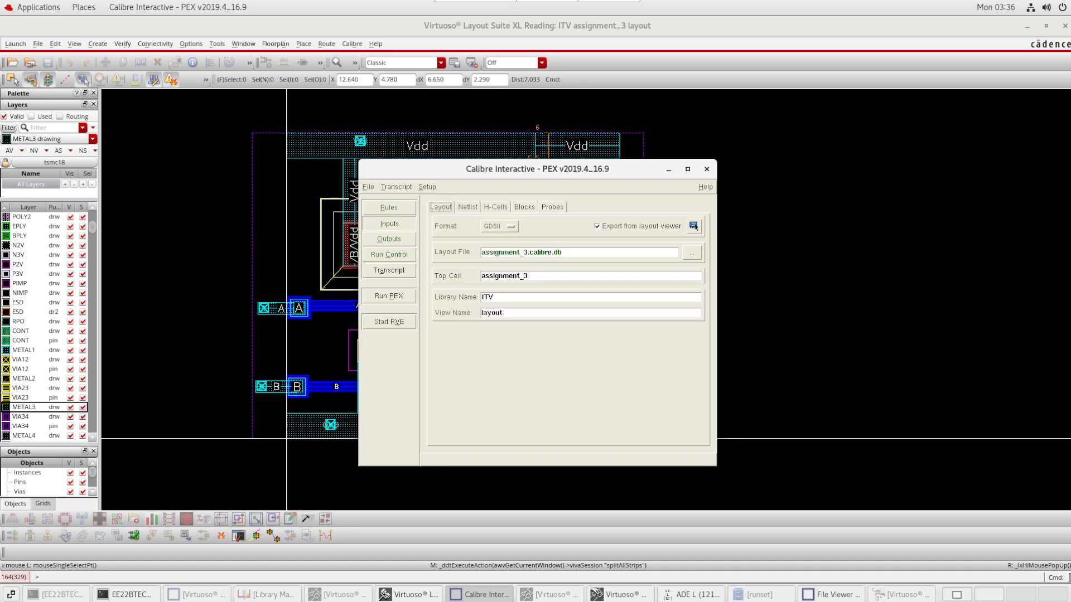
pyautogui.click(389, 239)
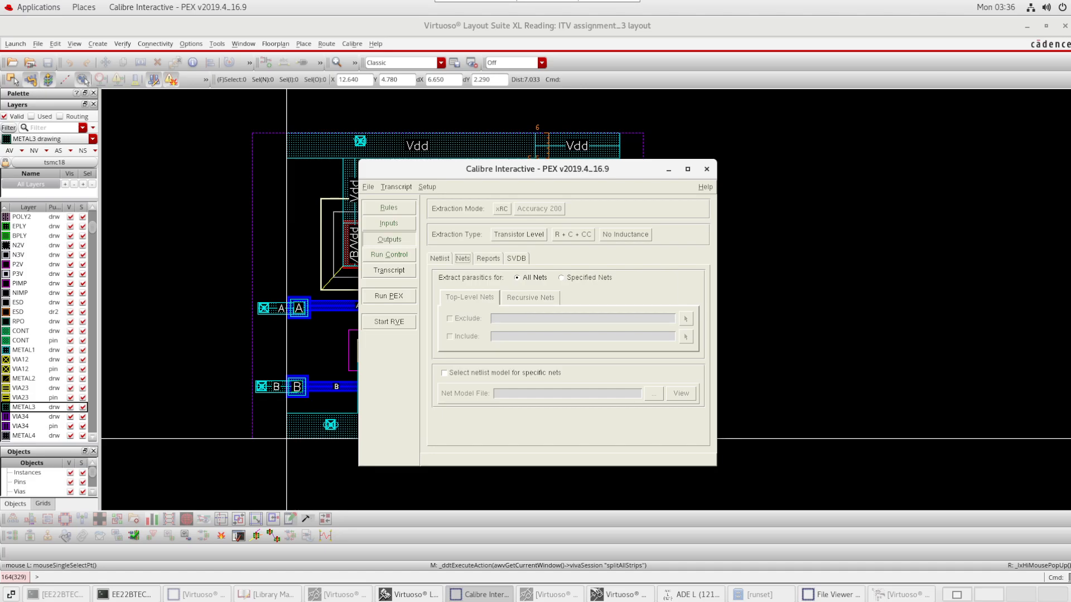
pyautogui.click(440, 258)
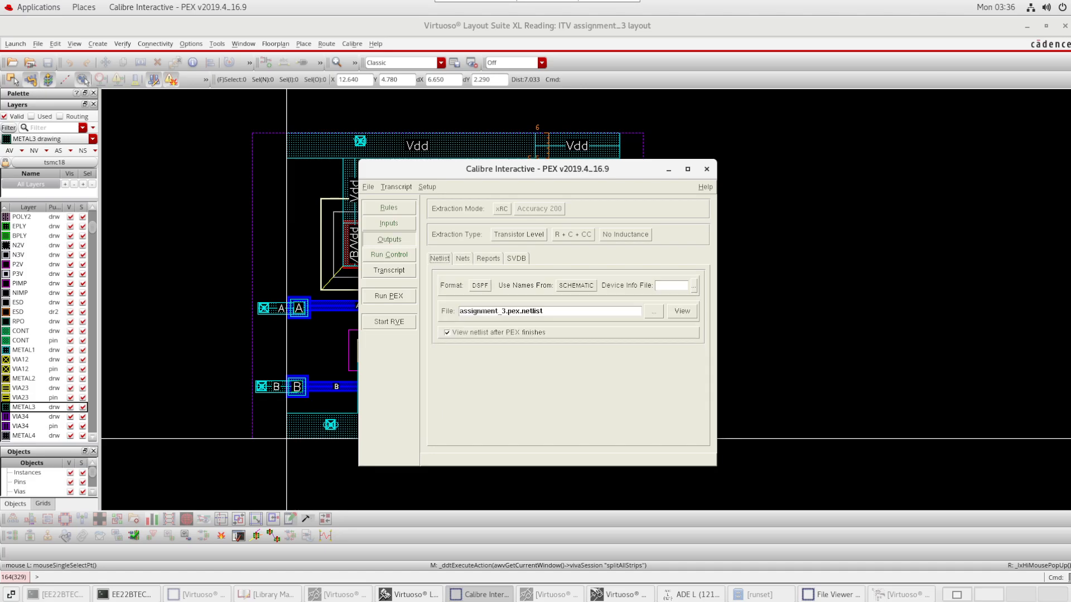
pyautogui.click(479, 285)
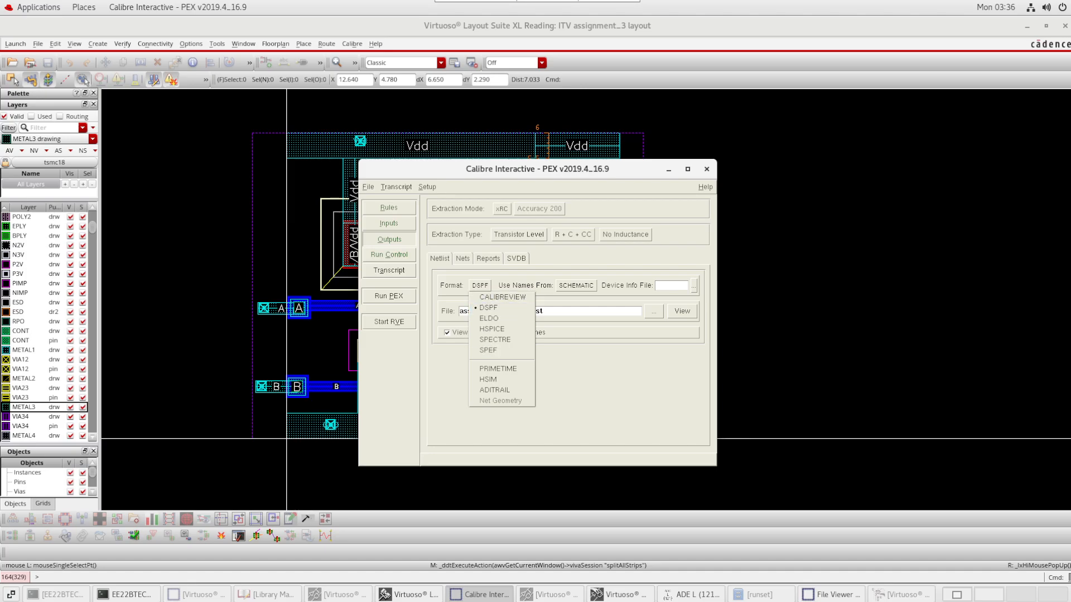
pyautogui.click(480, 285)
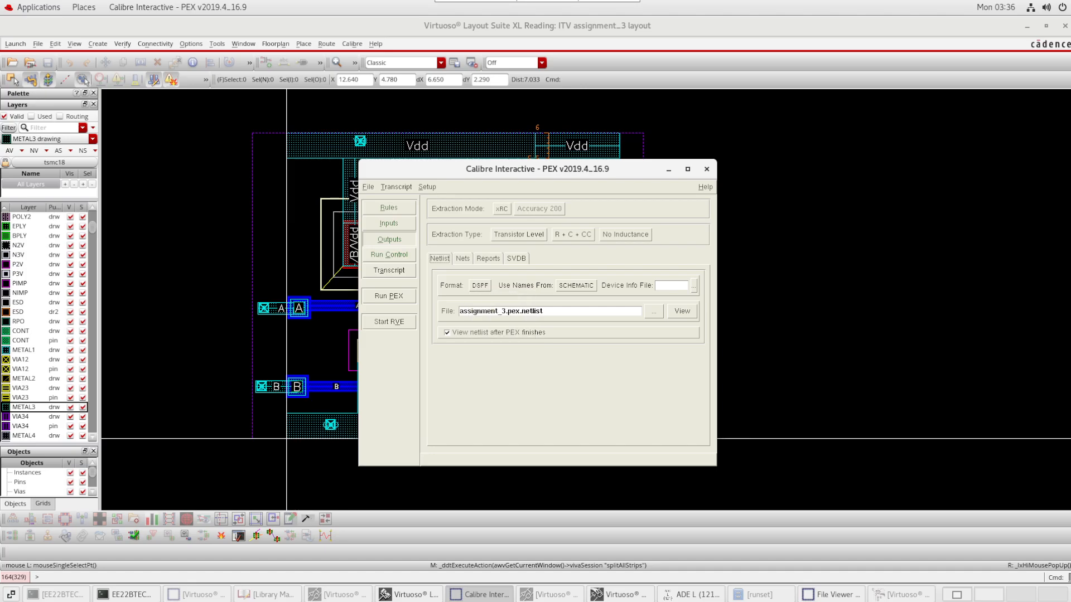
pyautogui.click(479, 285)
pyautogui.click(491, 297)
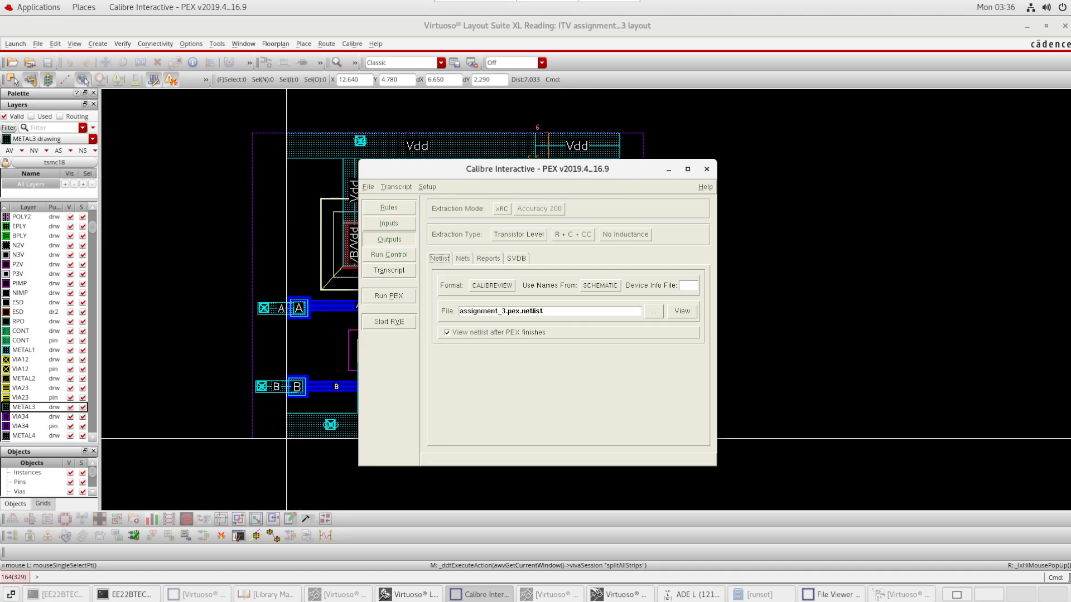
# Run PEX for the CALIBREVIEW format, overwriting the layout file assignment_3.calibre.db
pyautogui.click(389, 270)
pyautogui.click(389, 295)
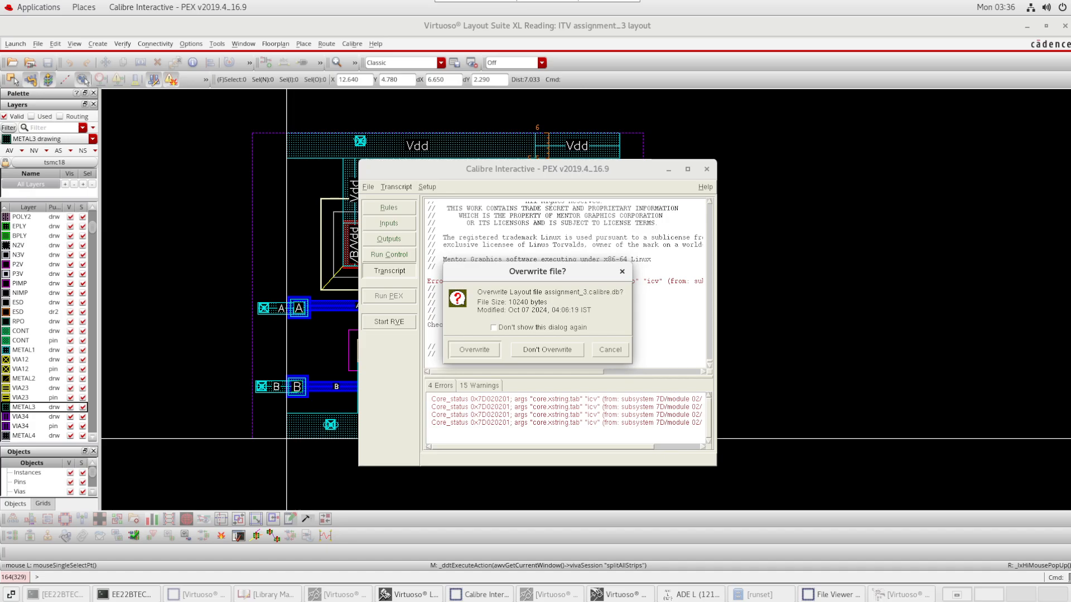
pyautogui.click(474, 350)
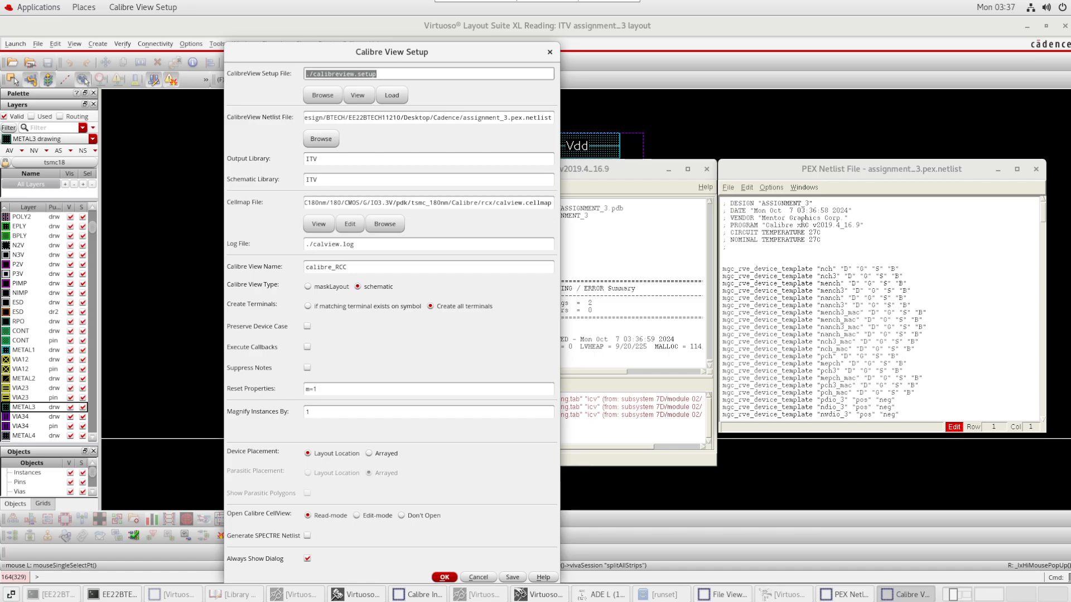
# Look over the new assignment_3.pex.netlist file and move the Calibre View Setup dialog clear of the PEX window
pyautogui.moveTo(391, 51); pyautogui.dragTo(554, 124)
pyautogui.click(896, 305)
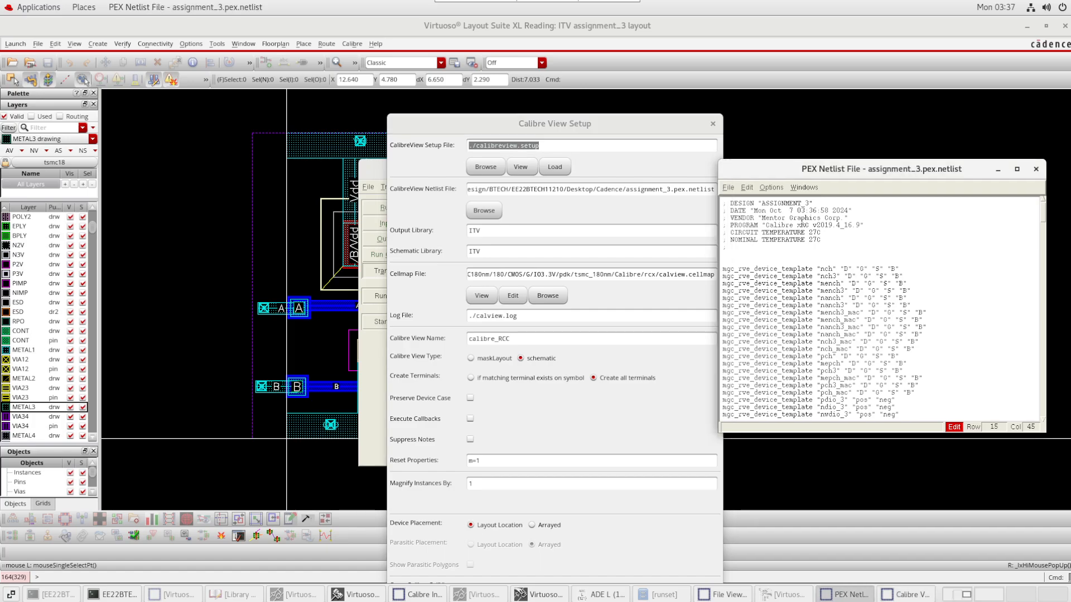
pyautogui.scroll(-3, 895, 305)
pyautogui.scroll(3, 896, 305)
pyautogui.moveTo(554, 124); pyautogui.dragTo(791, 35)
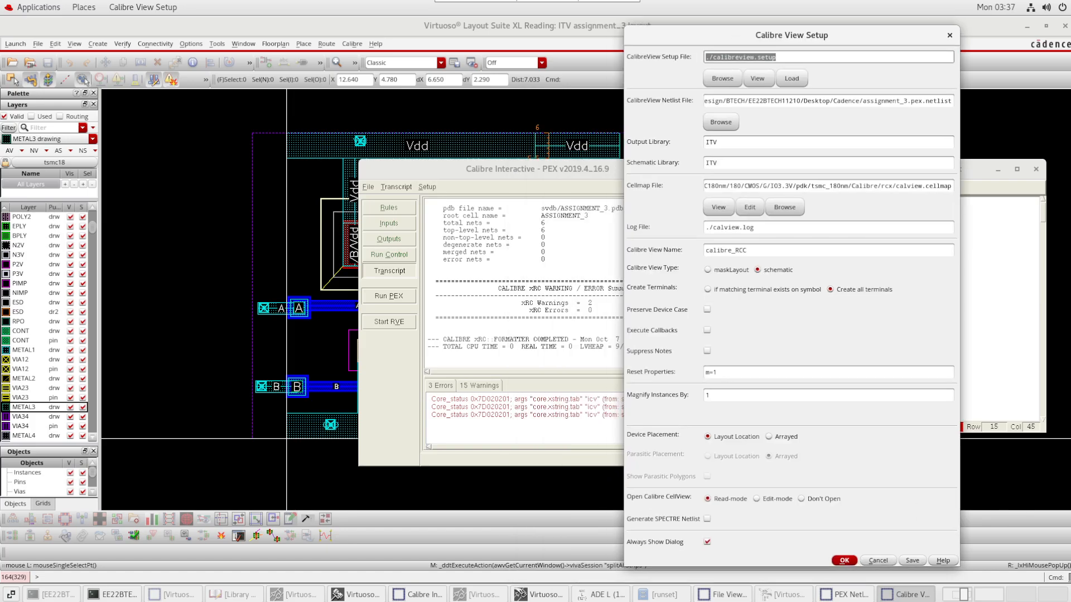
# Check the netlist file path and output library in the Calibre View Setup, and review the PEX transcript
pyautogui.click(767, 100)
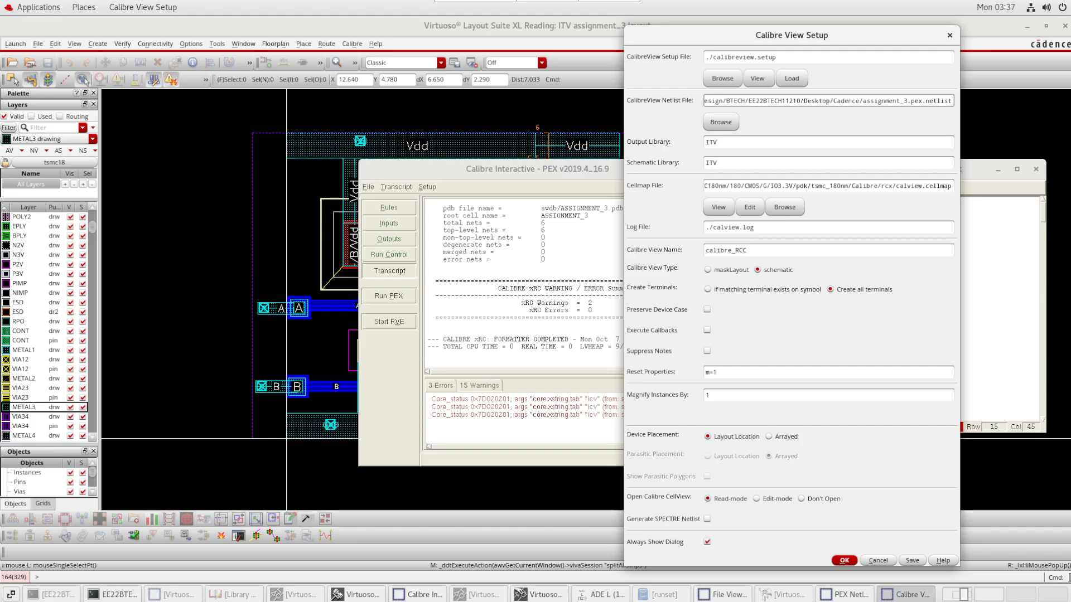
pyautogui.moveTo(782, 100); pyautogui.dragTo(956, 100)
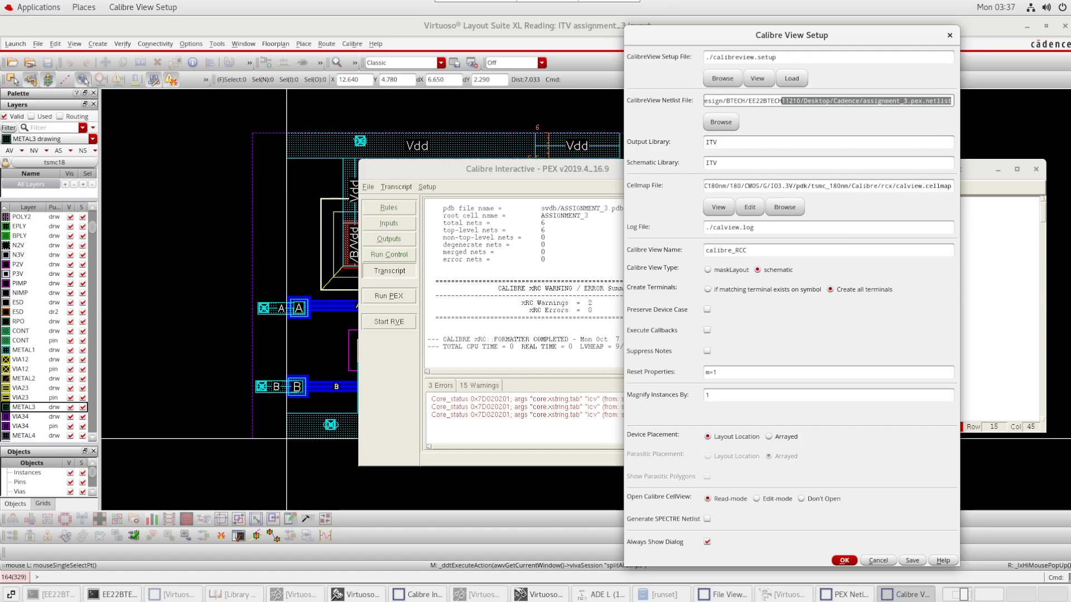
pyautogui.click(781, 142)
pyautogui.click(524, 279)
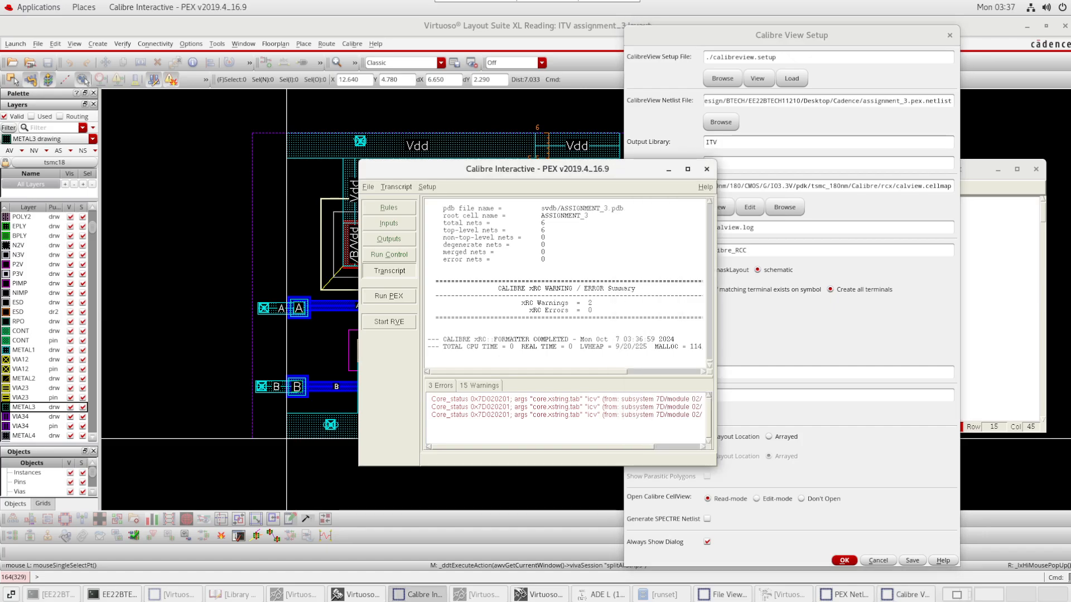
pyautogui.scroll(2, 524, 279)
pyautogui.scroll(-2, 524, 339)
pyautogui.click(792, 335)
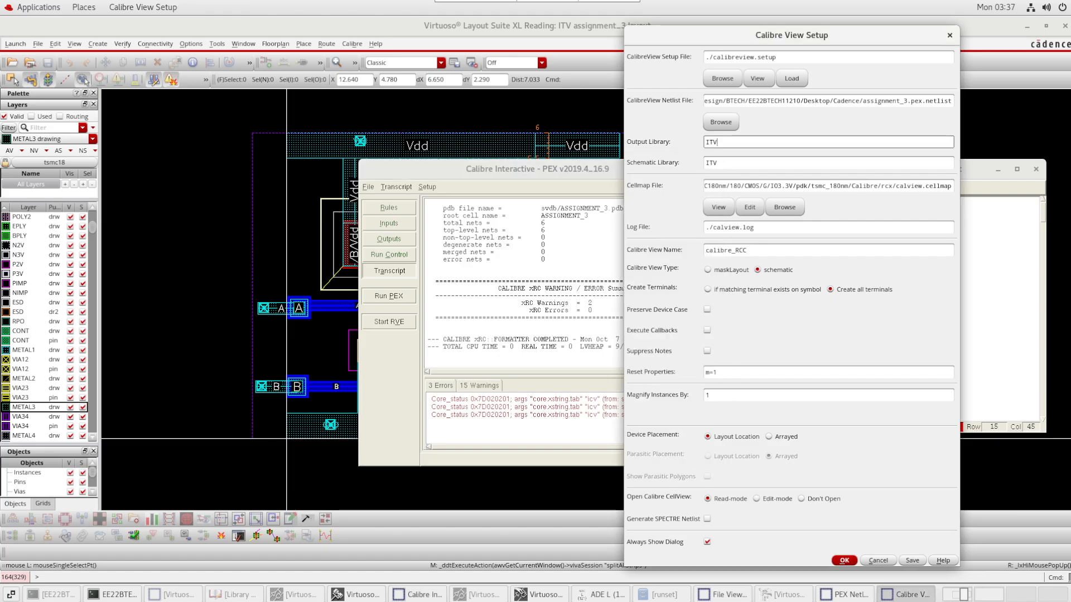
# Check the cellmap file path, then switch to the file manager and locate calview.cellmap in the PDK's Calibre/rcx folder
pyautogui.click(767, 185)
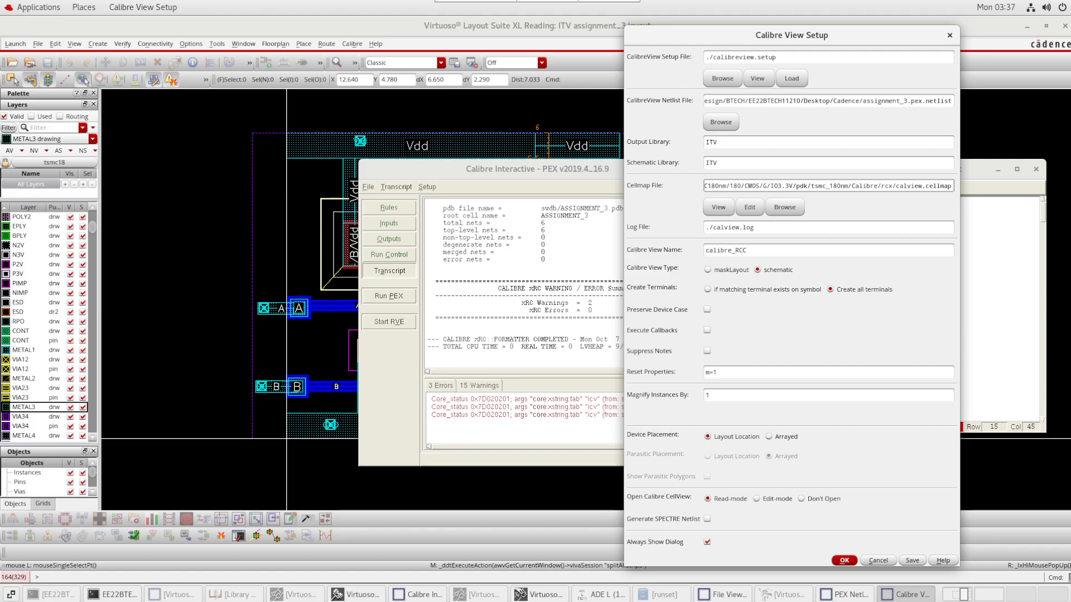
pyautogui.click(989, 595)
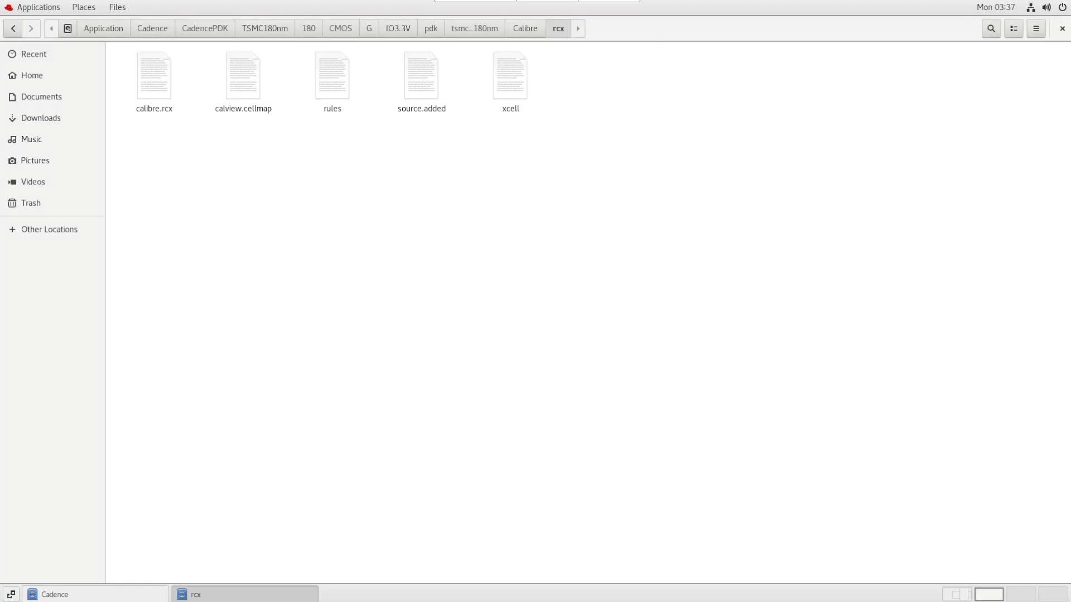
pyautogui.click(154, 77)
pyautogui.click(195, 146)
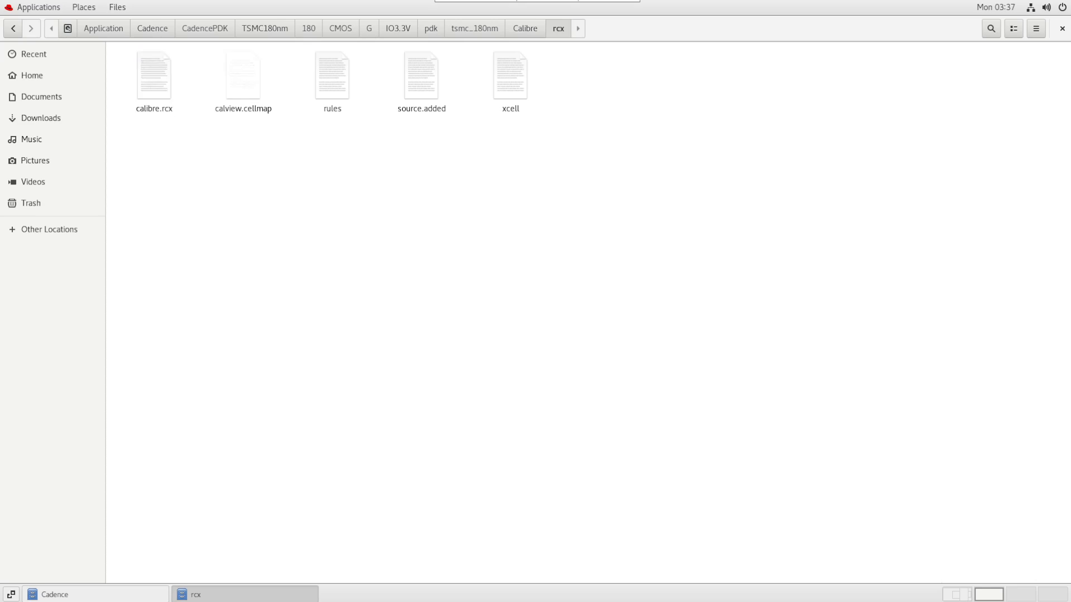
# Select calview.cellmap in the PDK's rcx folder to identify it, and return to the workspace showing the Calibre View Setup
pyautogui.click(243, 77)
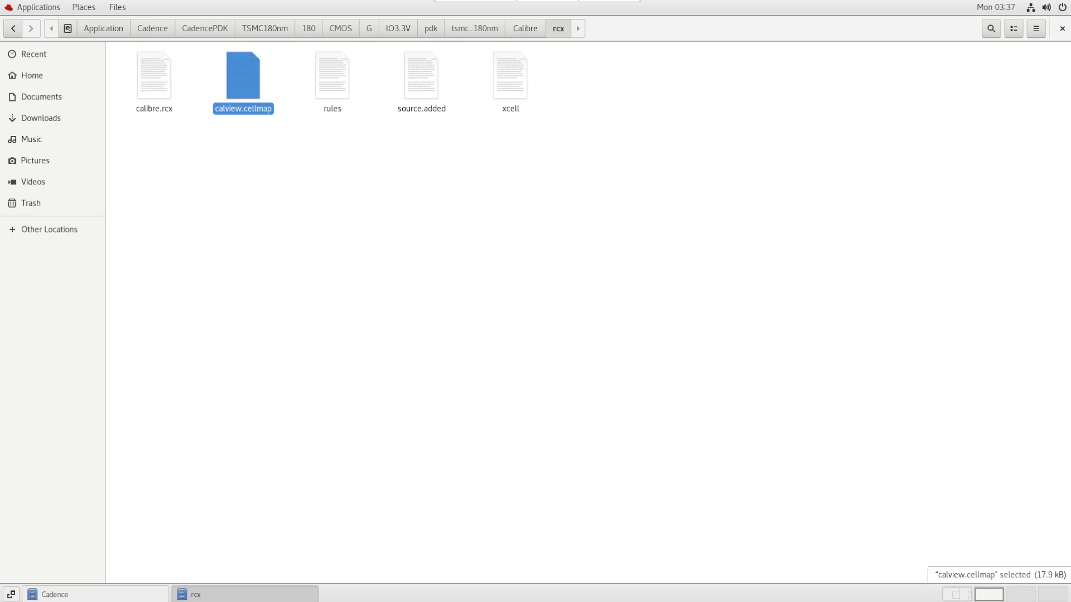
pyautogui.click(285, 150)
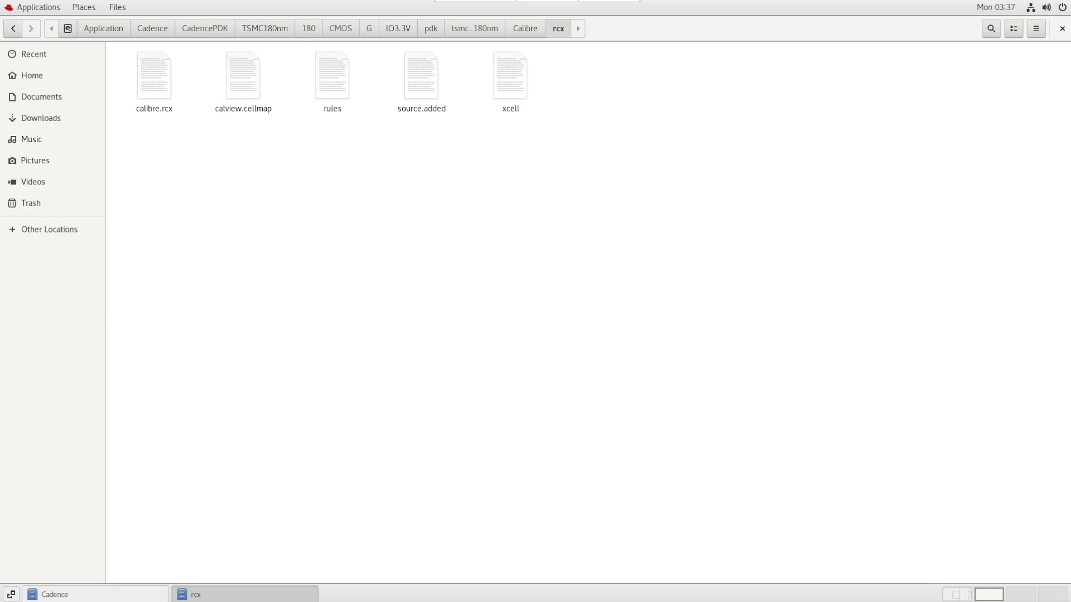
pyautogui.click(243, 77)
pyautogui.click(285, 149)
pyautogui.click(957, 595)
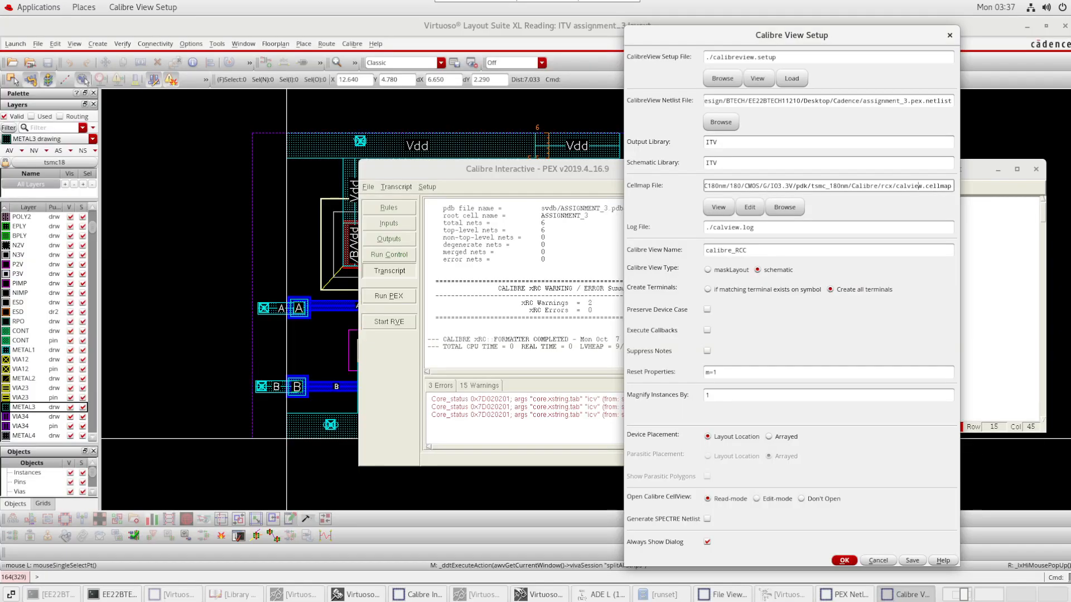
# View the contents of the calview.cellmap file from the Calibre View Setup and close the viewer
pyautogui.click(718, 206)
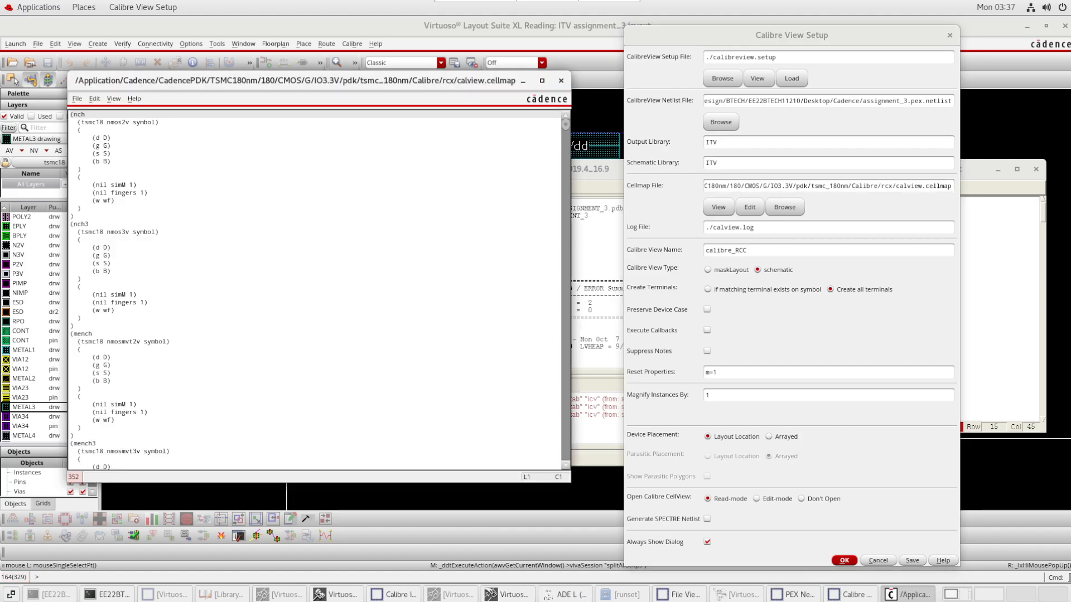
pyautogui.scroll(-10, 315, 290)
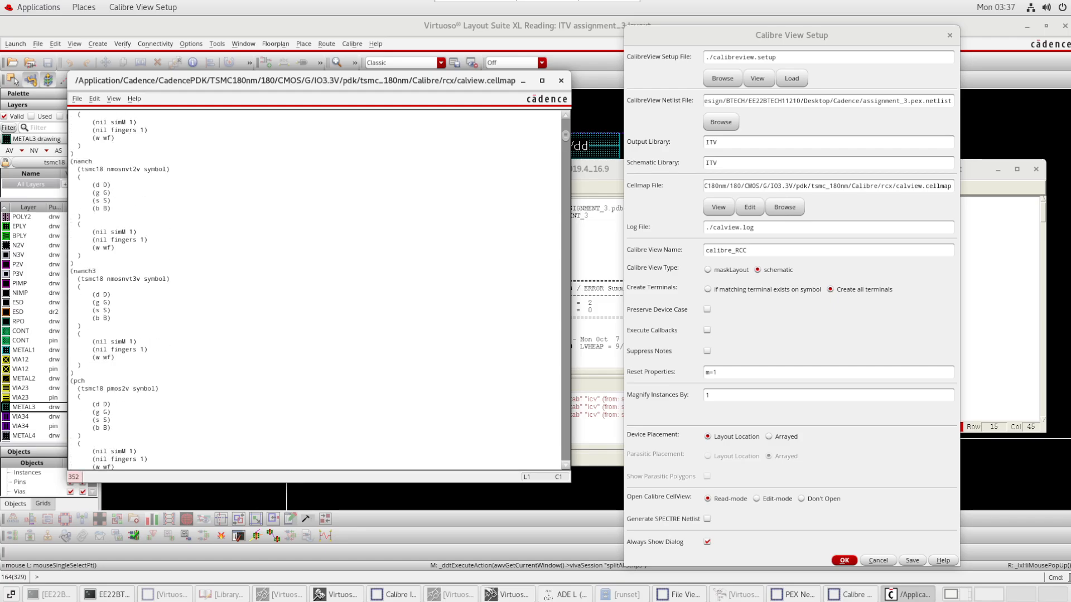
pyautogui.click(561, 81)
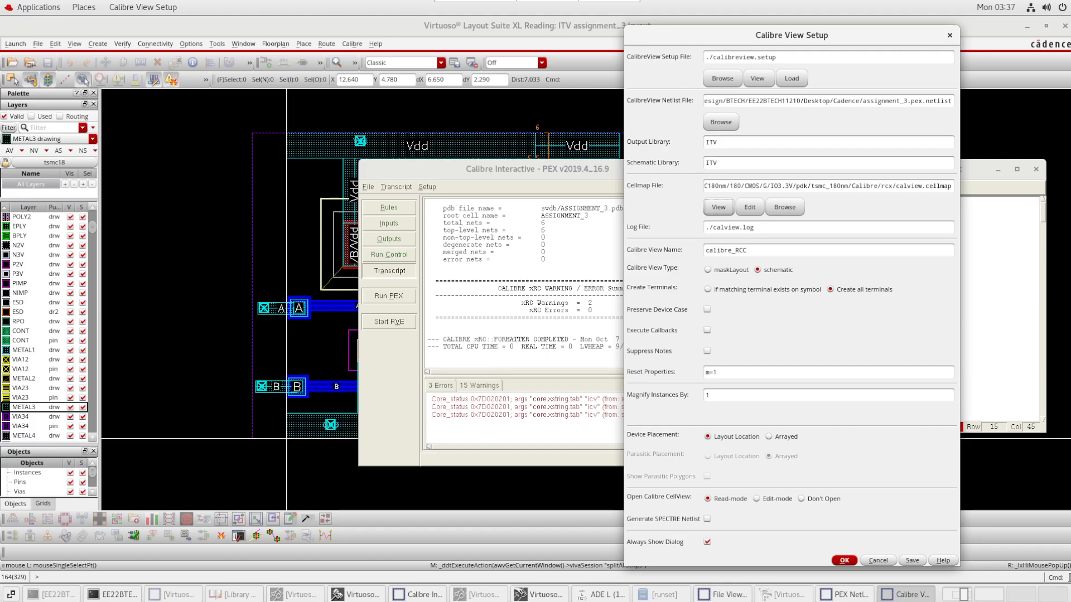
# Generate the calibre_RCC schematic view with Arrayed device placement, bring up the CIW log, and dismiss the completion message
pyautogui.click(747, 251)
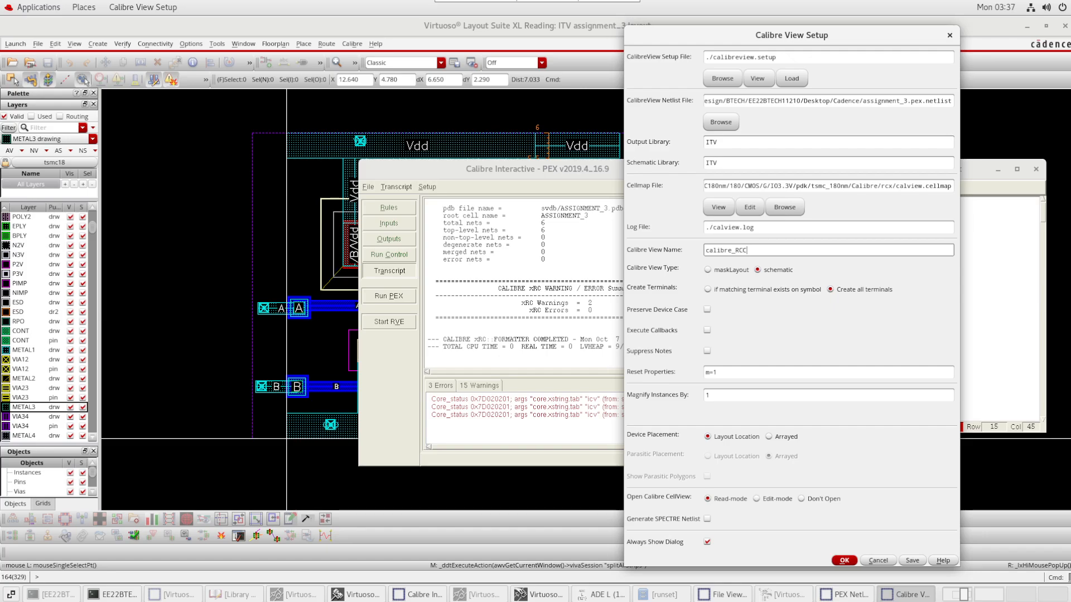
pyautogui.click(769, 436)
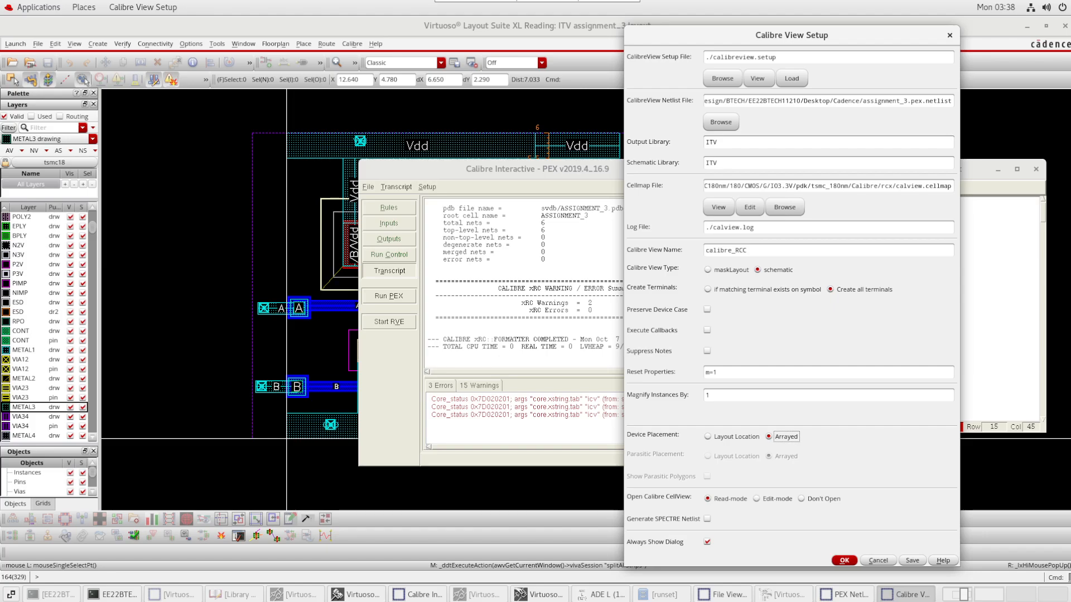
pyautogui.press('Return')
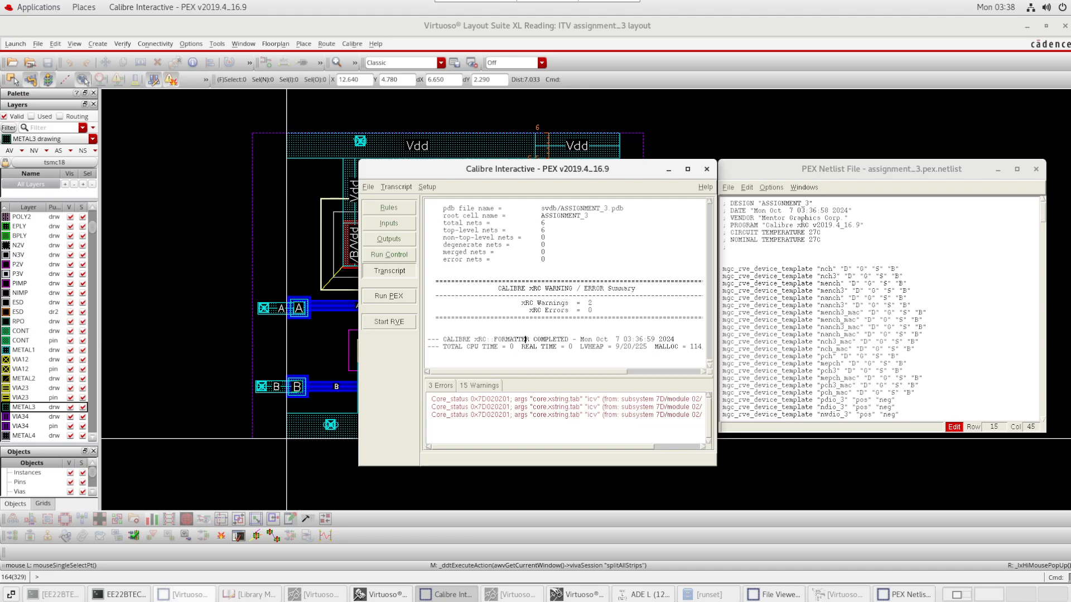
pyautogui.click(185, 594)
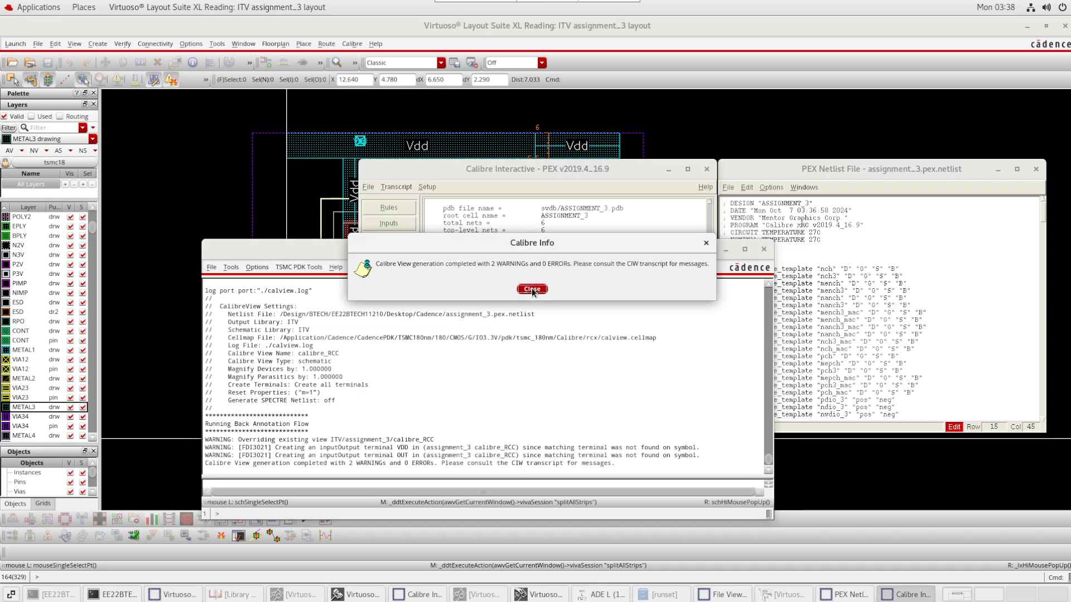
pyautogui.press('Return')
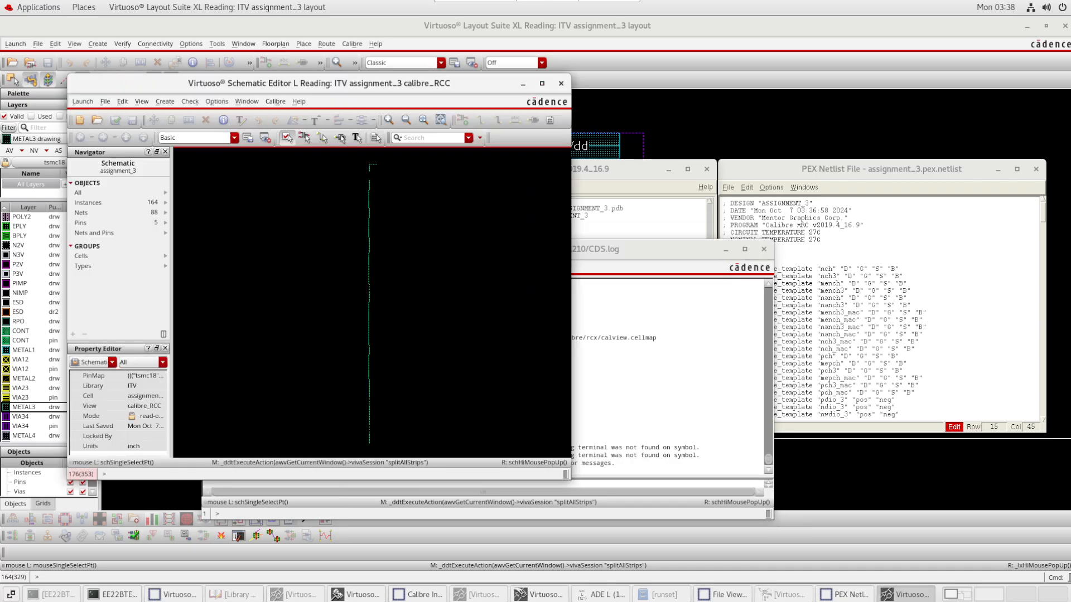
# Maximize the calibre_RCC schematic and examine the column of extracted parasitic elements along its full length
pyautogui.press('super+Up')
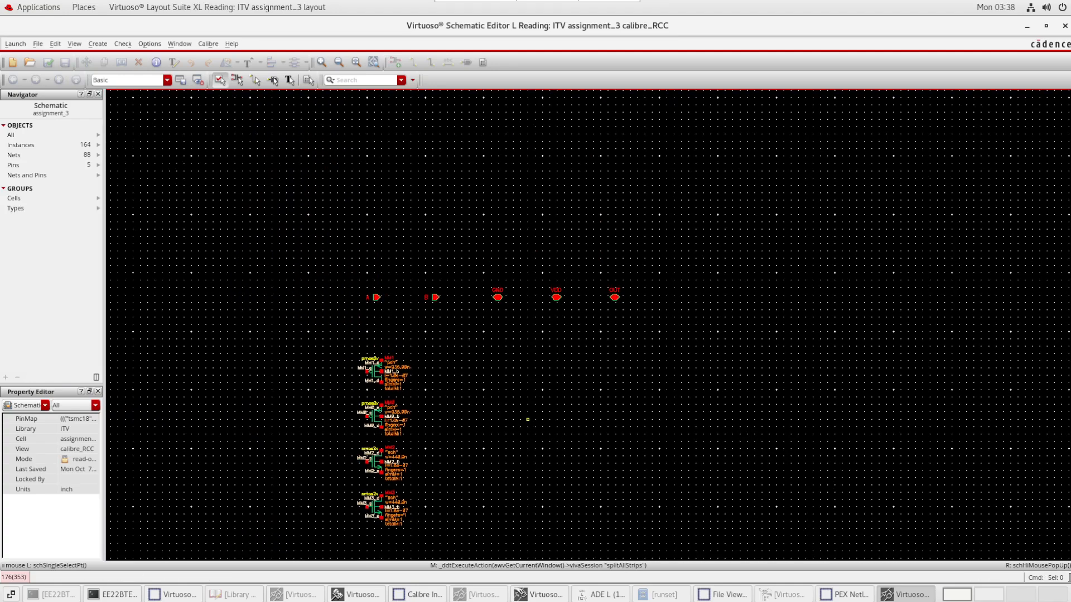
pyautogui.moveTo(529, 420); pyautogui.dragTo(367, 92, button='middle')
pyautogui.moveTo(486, 453); pyautogui.dragTo(648, 186, button='middle')
pyautogui.scroll(1, 363, 236)
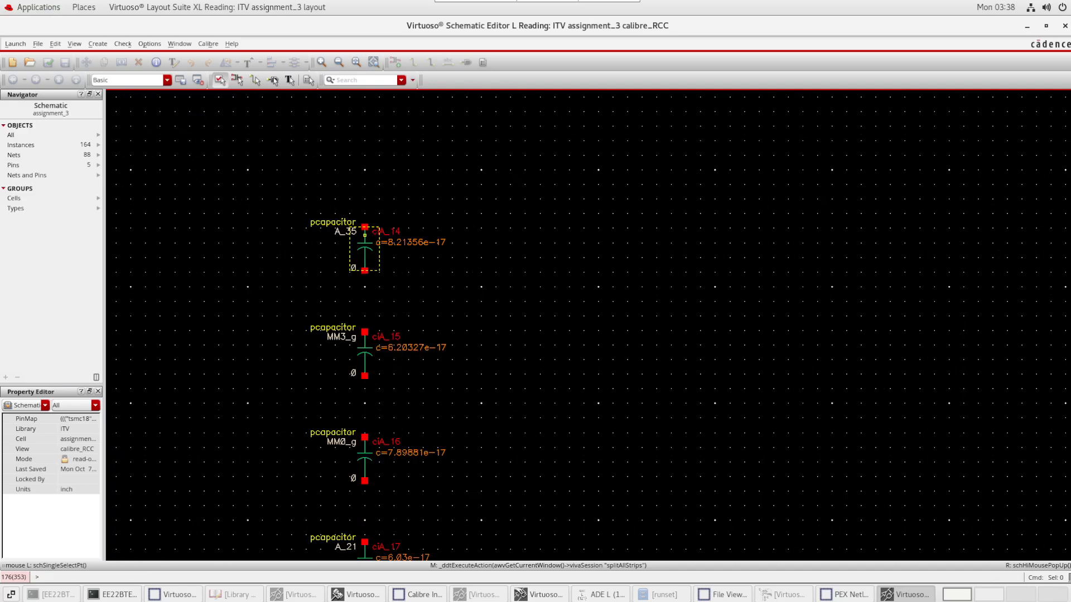
pyautogui.scroll(-3, 363, 236)
pyautogui.moveTo(452, 468); pyautogui.dragTo(392, 219, button='middle')
pyautogui.moveTo(371, 455); pyautogui.dragTo(390, 530, button='middle')
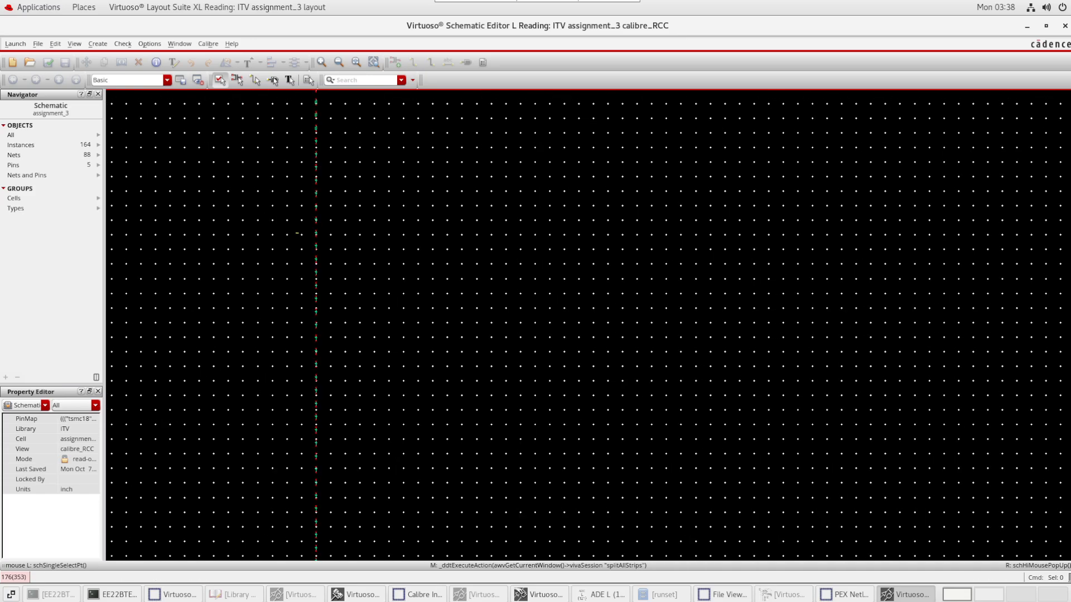
pyautogui.moveTo(362, 234); pyautogui.dragTo(412, 463, button='middle')
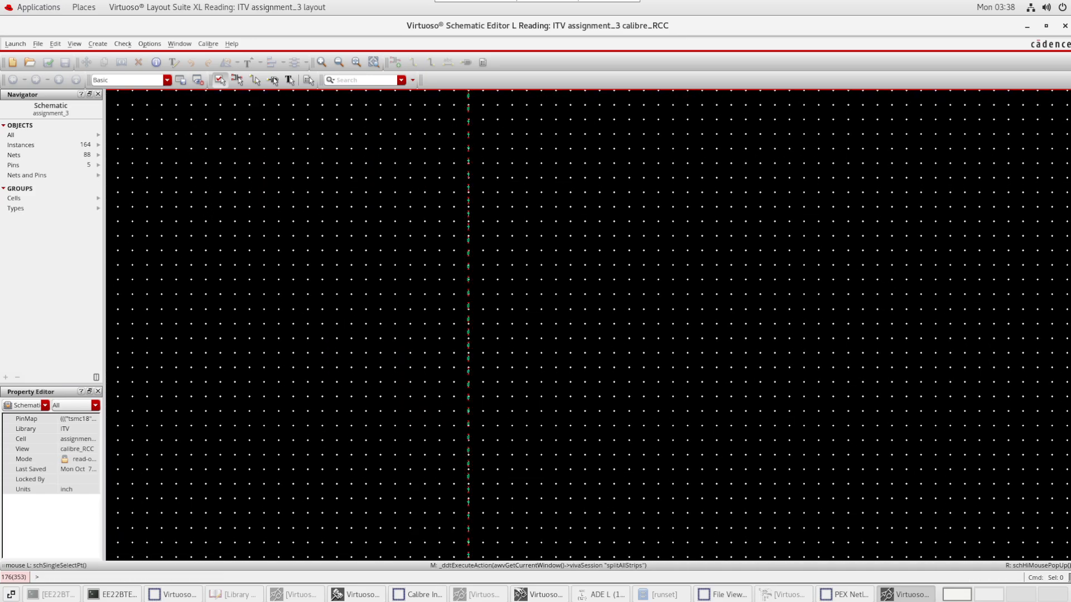
pyautogui.moveTo(390, 223); pyautogui.dragTo(411, 475, button='middle')
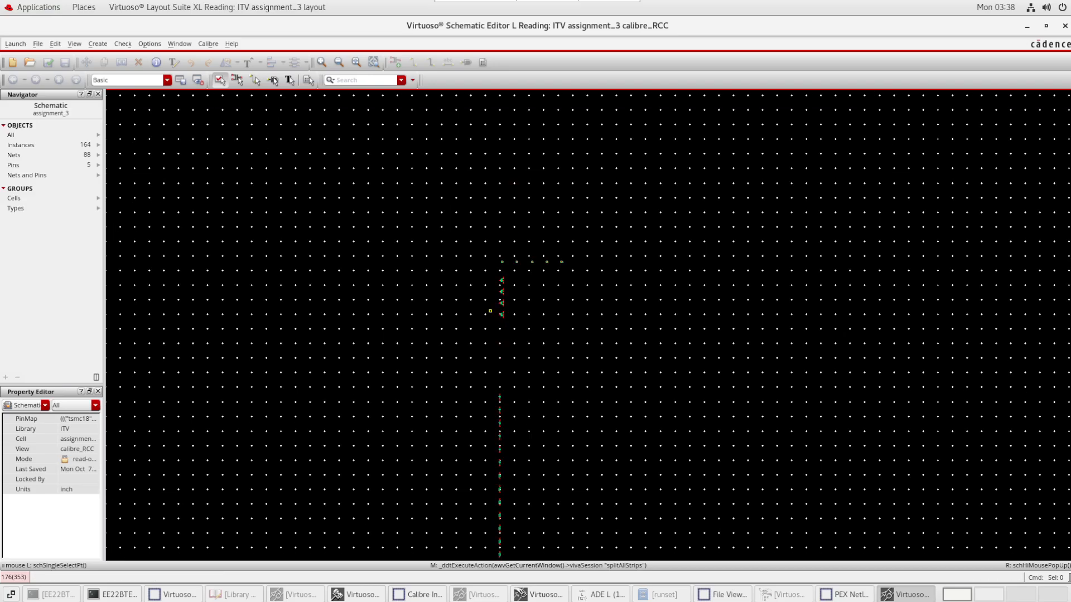
# Inspect the transistors and the row of pins at the top of the calibre_RCC schematic, including the GND pin name
pyautogui.keyDown('ctrl'); pyautogui.scroll(2, 490, 310); pyautogui.keyUp('ctrl')
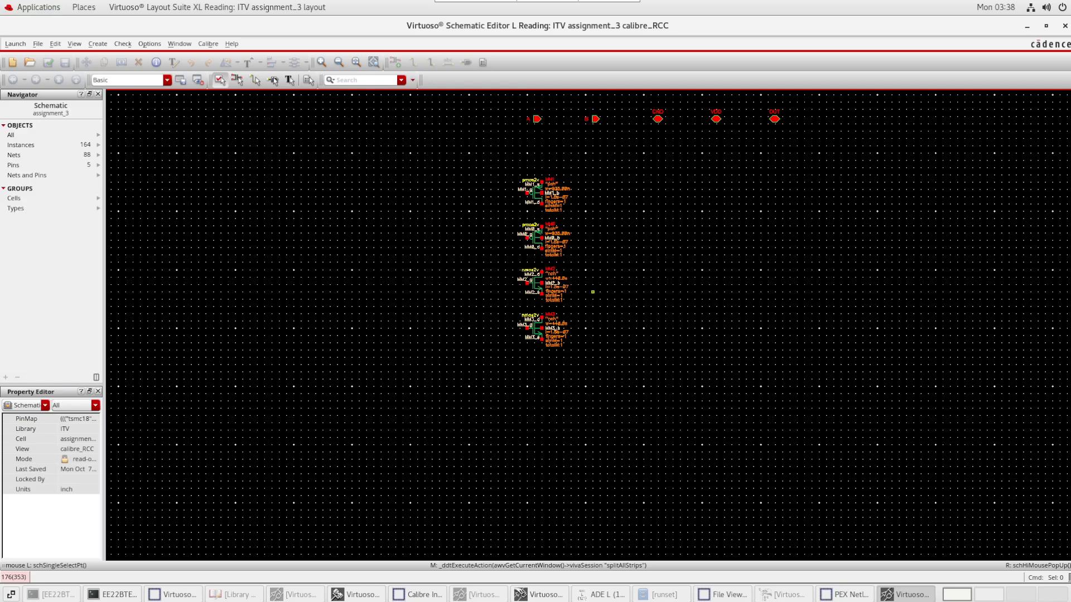
pyautogui.moveTo(619, 255); pyautogui.dragTo(591, 361, button='middle')
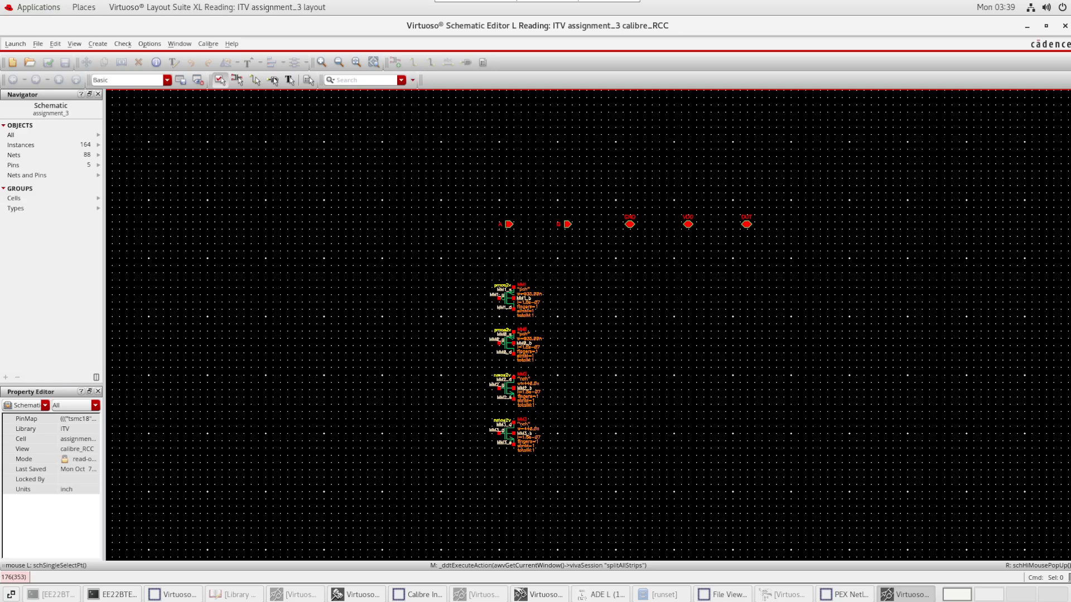
pyautogui.keyDown('ctrl'); pyautogui.scroll(1, 636, 211); pyautogui.keyUp('ctrl')
pyautogui.click(621, 226)
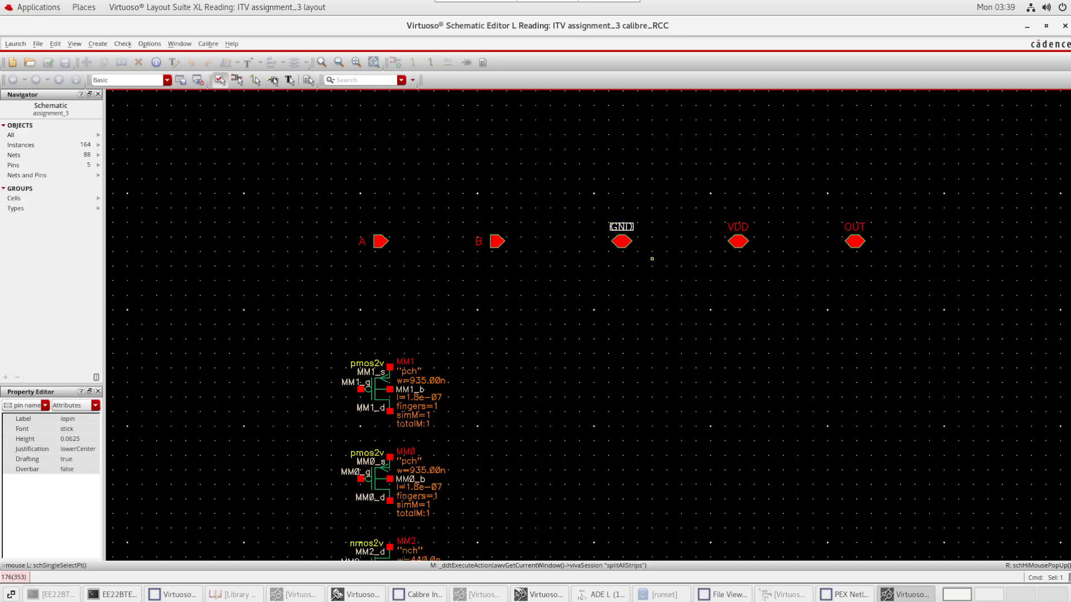
pyautogui.click(667, 325)
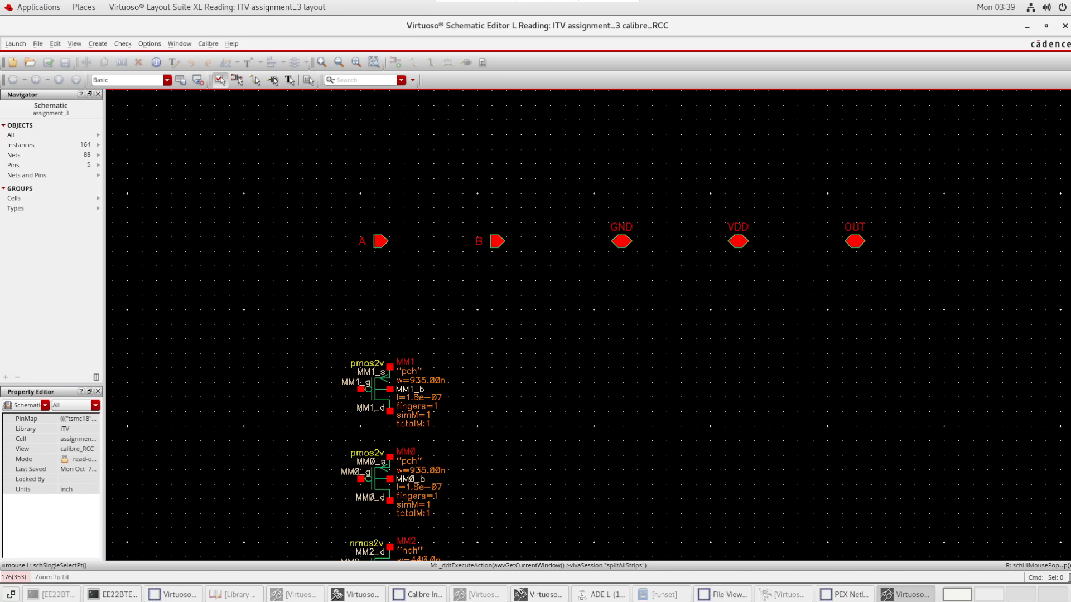
# Restore the calibre_RCC schematic to a smaller window over the layout and compare its GND, VDD and OUT pin names with the layout labels
pyautogui.moveTo(384, 26); pyautogui.dragTo(805, 247)
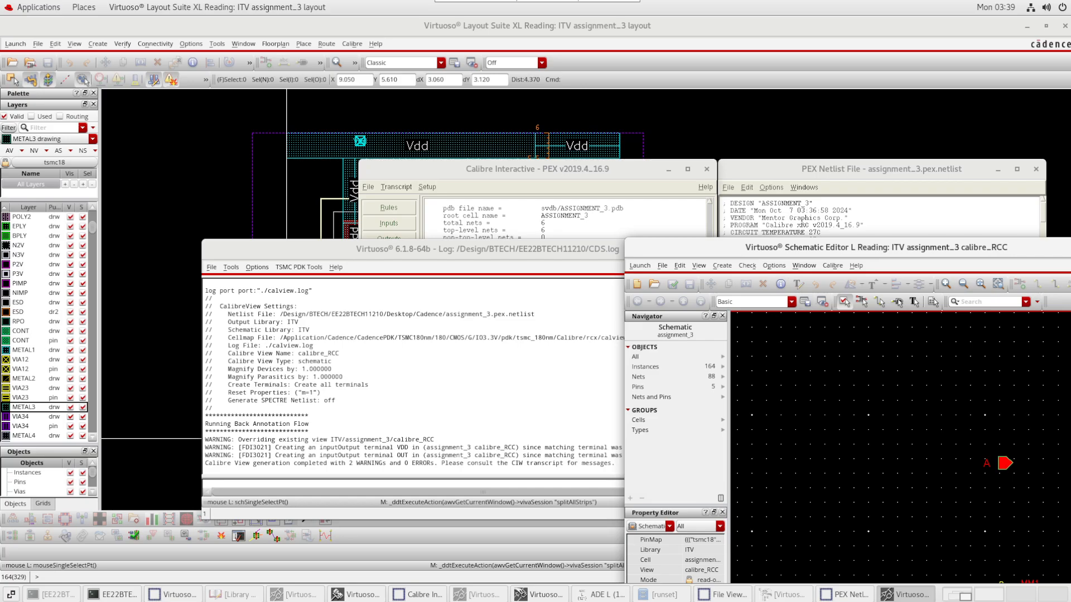
pyautogui.click(85, 81)
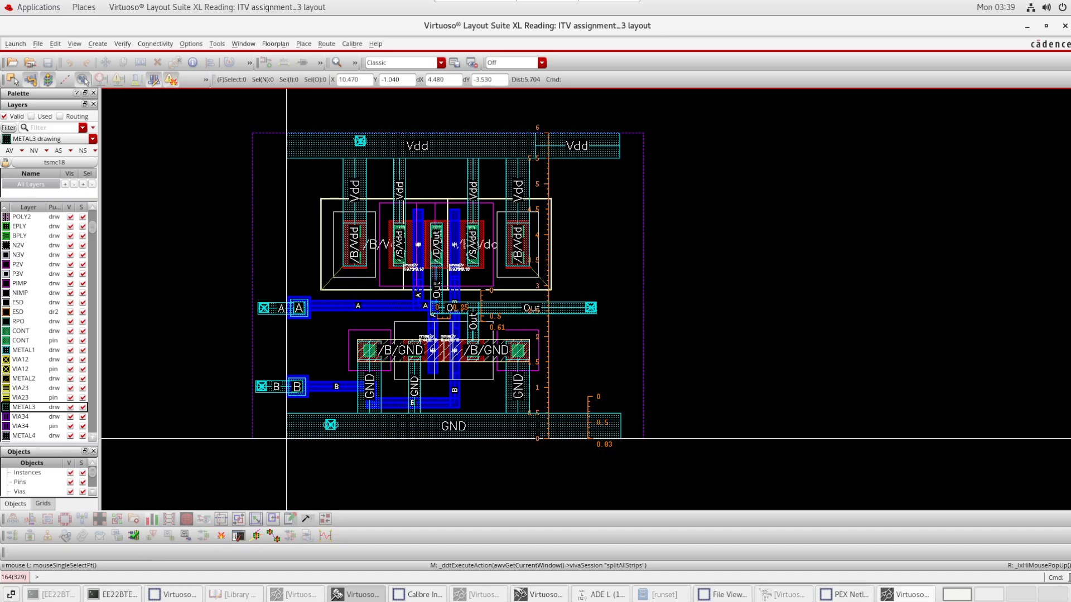
pyautogui.click(907, 594)
pyautogui.moveTo(892, 248); pyautogui.dragTo(404, 164)
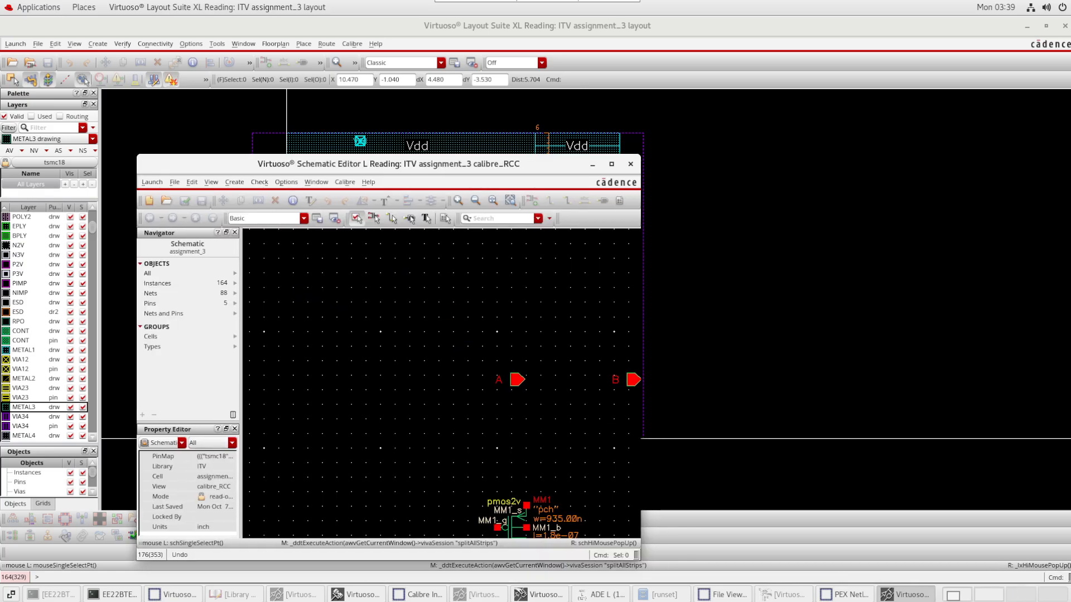
pyautogui.scroll(-1, 593, 382)
pyautogui.scroll(1, 596, 379)
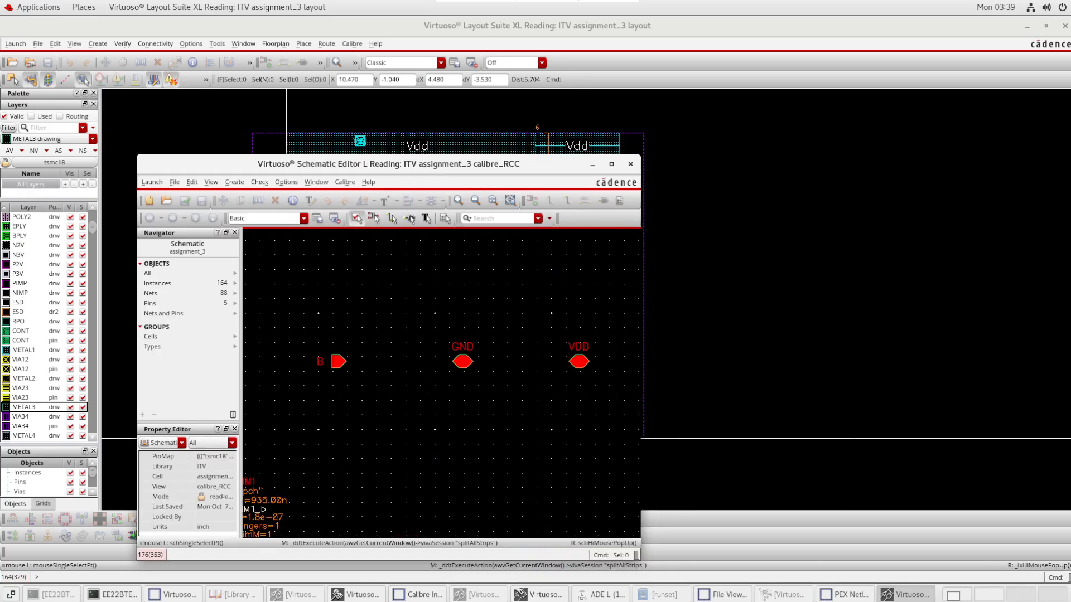
pyautogui.moveTo(537, 413); pyautogui.dragTo(377, 445, button='middle')
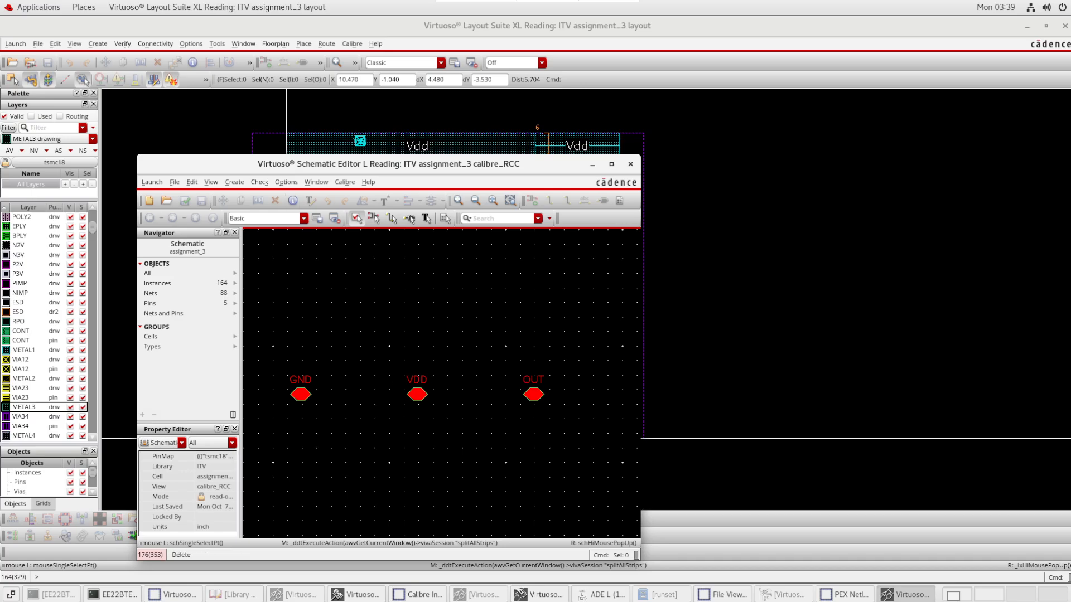
# Change the assignment_3 calibre_RCC cellview from read to edit mode
pyautogui.click(174, 182)
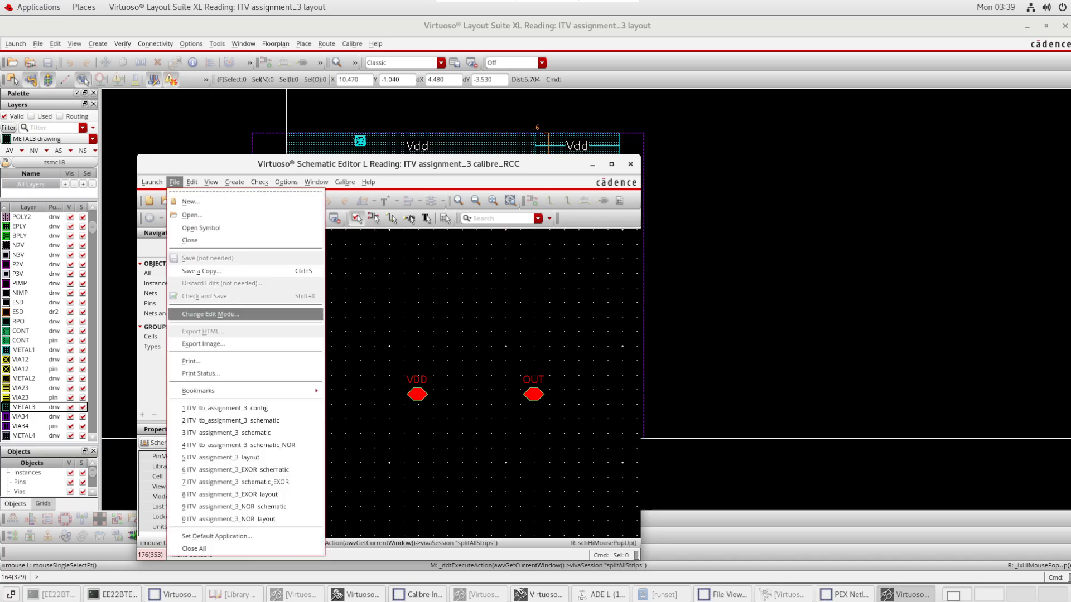
pyautogui.click(210, 314)
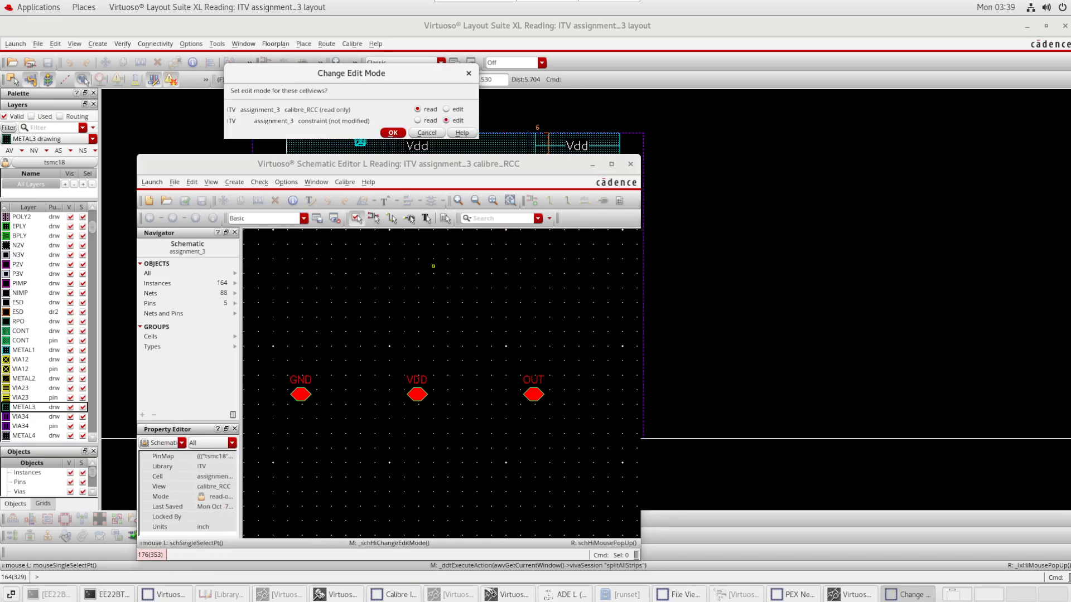
pyautogui.click(447, 109)
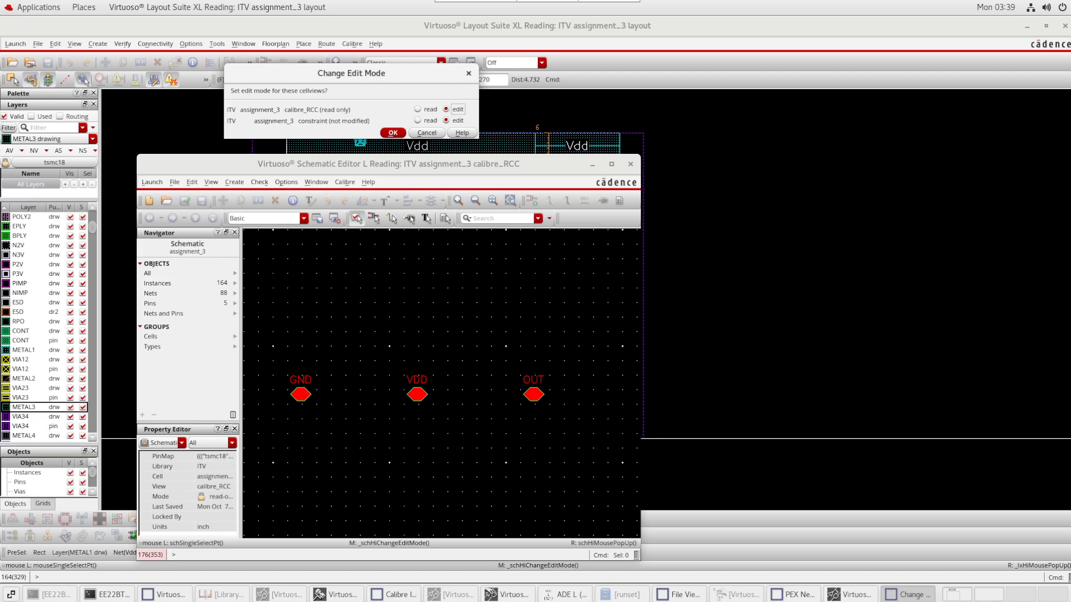
pyautogui.click(393, 132)
# Rename the VDD pin in the calibre_RCC schematic to Vdd through its object properties
pyautogui.click(418, 380)
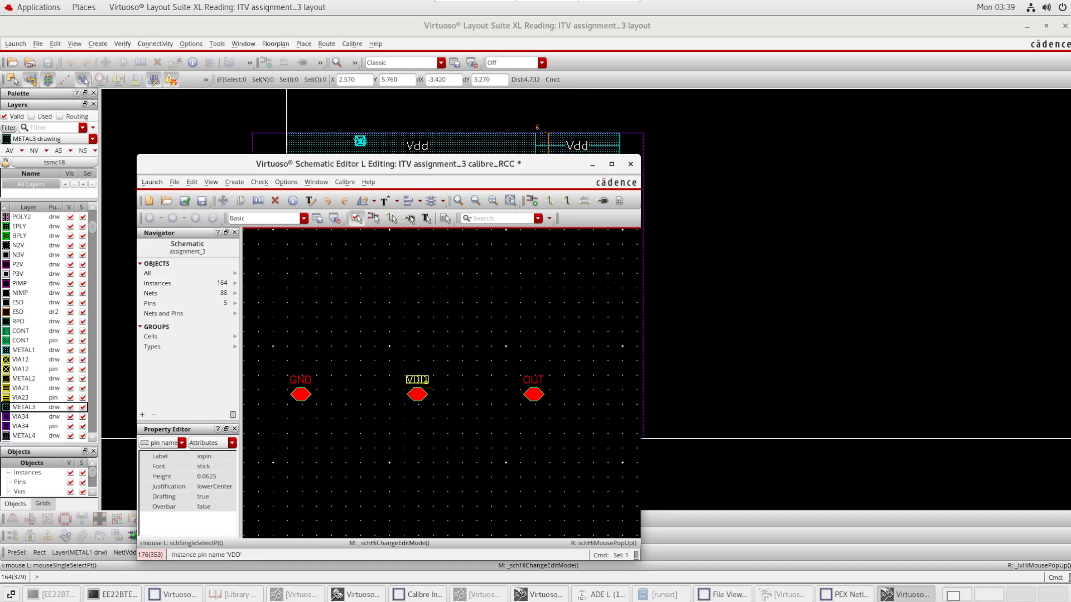
pyautogui.click(418, 395)
pyautogui.press('q')
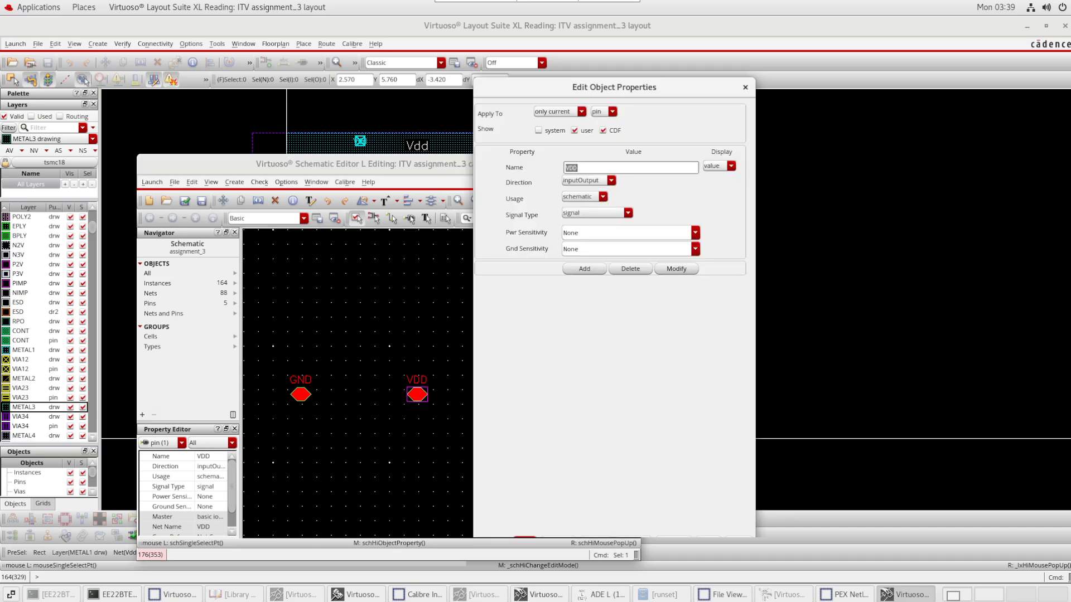
pyautogui.click(592, 168)
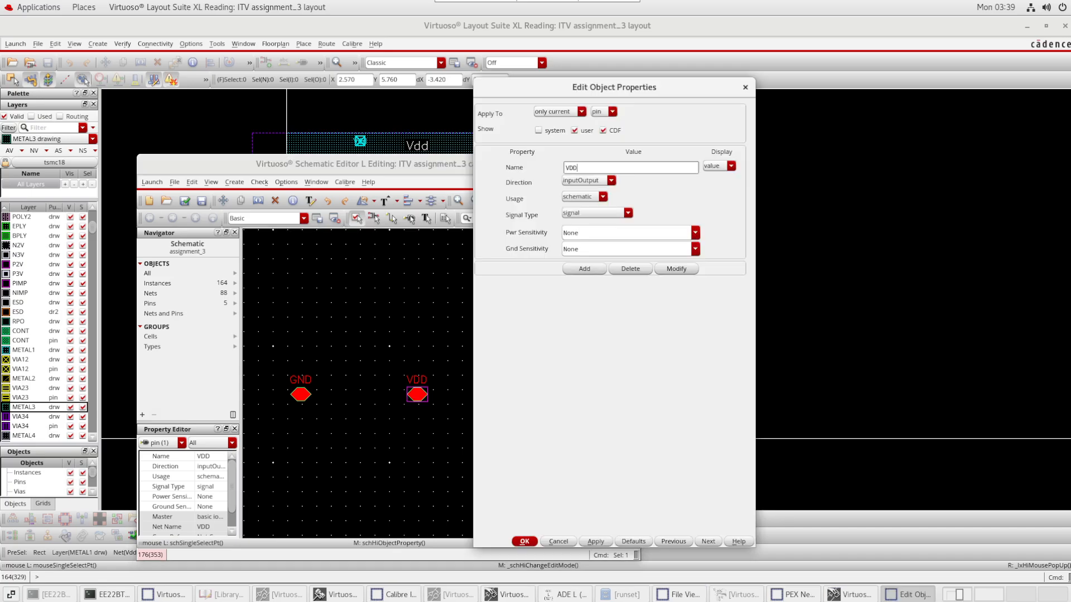
pyautogui.write('dd')
pyautogui.press('Return')
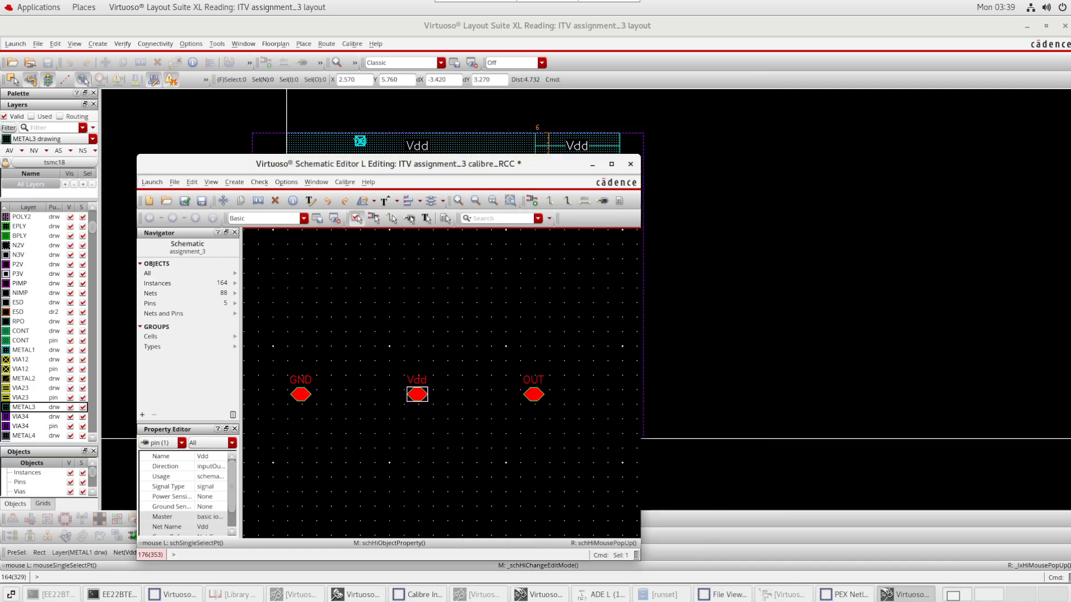
# Change the OUT pin's name label in the calibre_RCC schematic to Out
pyautogui.click(533, 379)
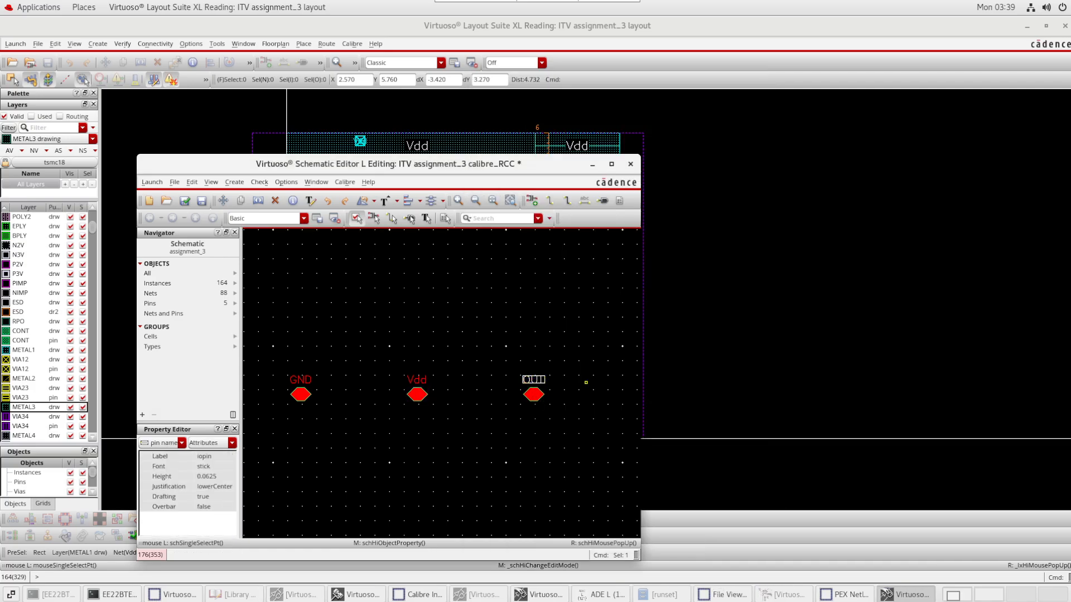
pyautogui.press('q')
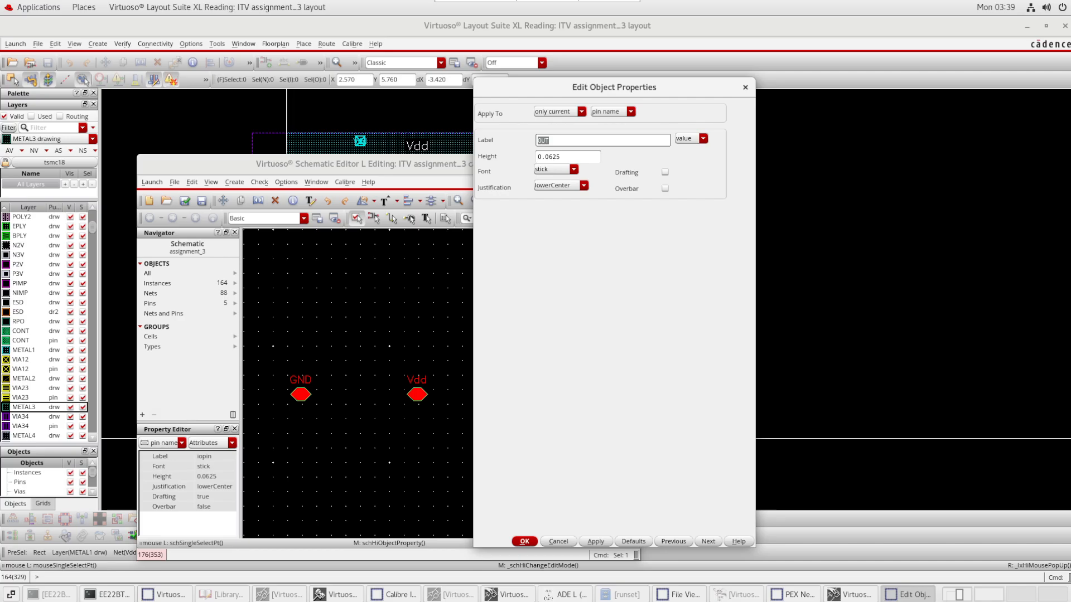
pyautogui.click(551, 140)
pyautogui.press('BackSpace')
pyautogui.press('BackSpace')
pyautogui.write('ut')
pyautogui.press('Return')
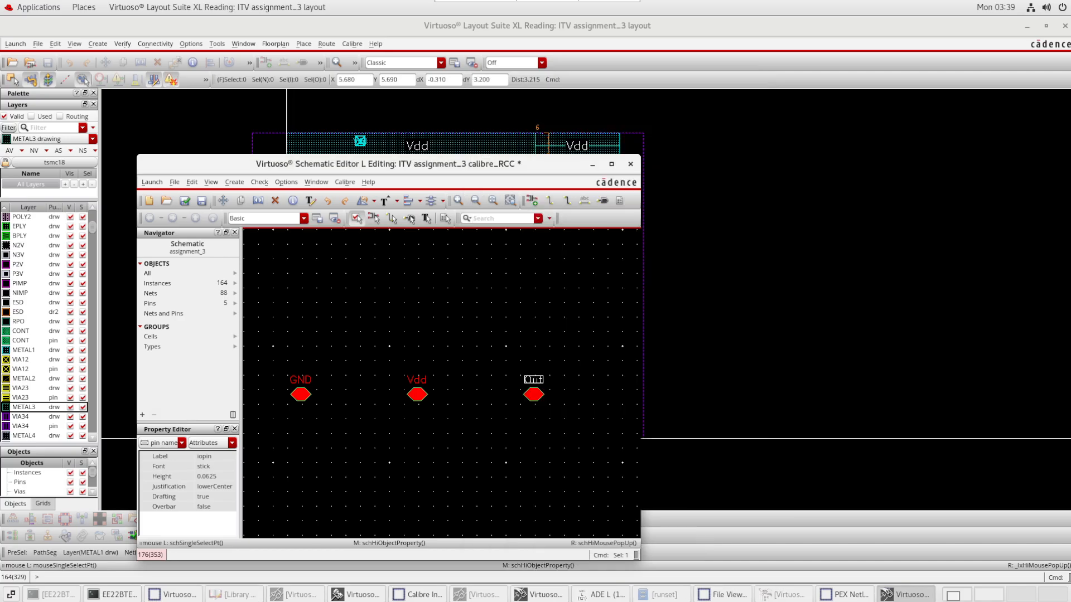
# Check and save the calibre_RCC schematic, then review its warning markers for the Out terminal and dismiss the marker list
pyautogui.press('x')
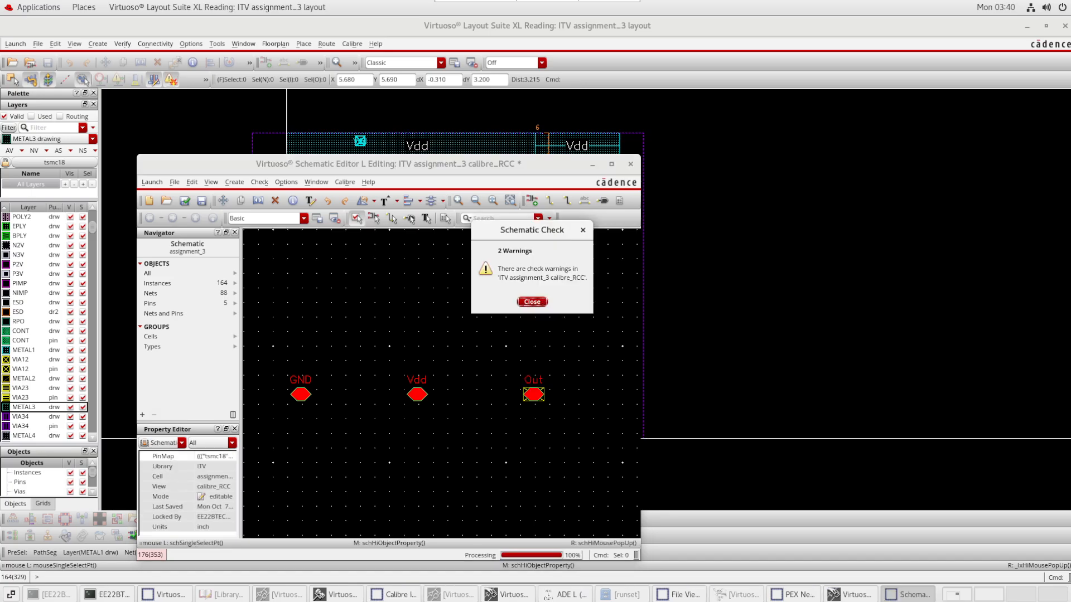
pyautogui.press('Return')
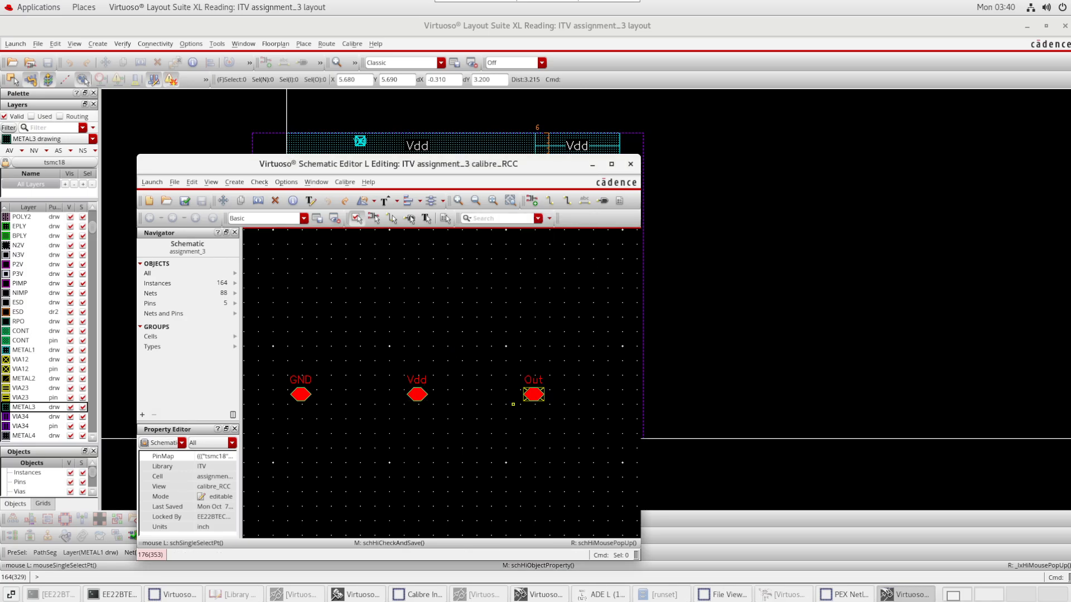
pyautogui.press('g')
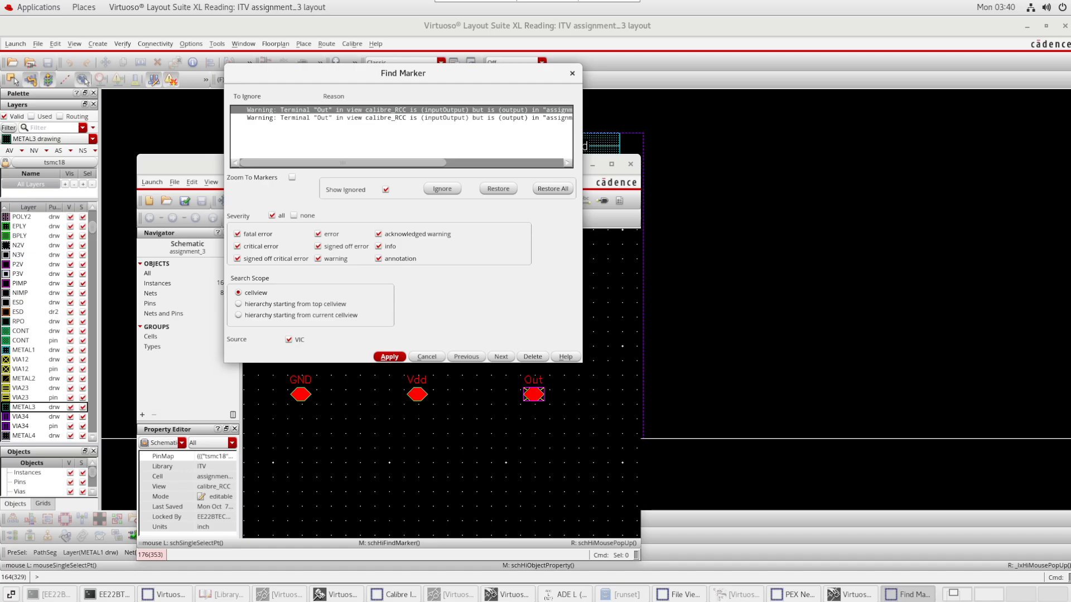
pyautogui.moveTo(343, 163)
pyautogui.mouseDown()
pyautogui.moveTo(461, 163)
pyautogui.moveTo(343, 163)
pyautogui.mouseUp()
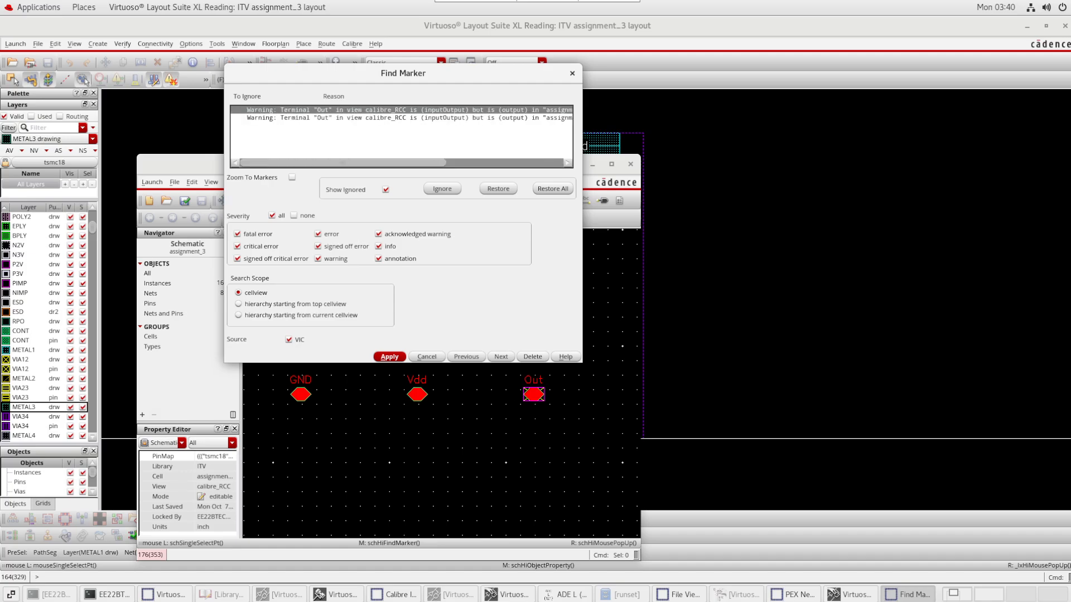
pyautogui.click(572, 73)
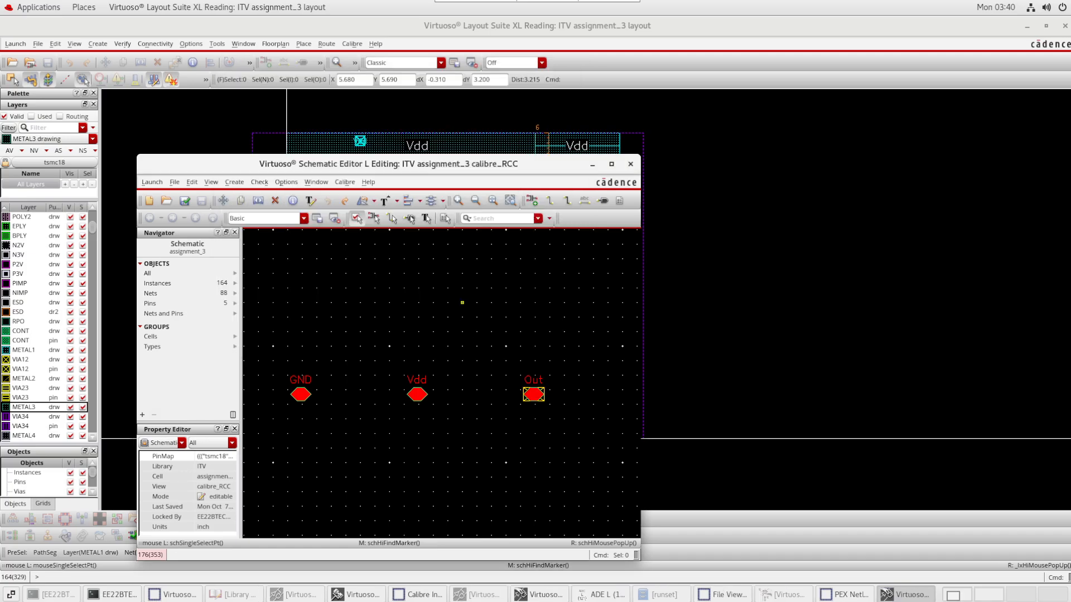
# Inspect the pins and extracted transistors in the enlarged calibre_RCC schematic, then close its window
pyautogui.click(611, 164)
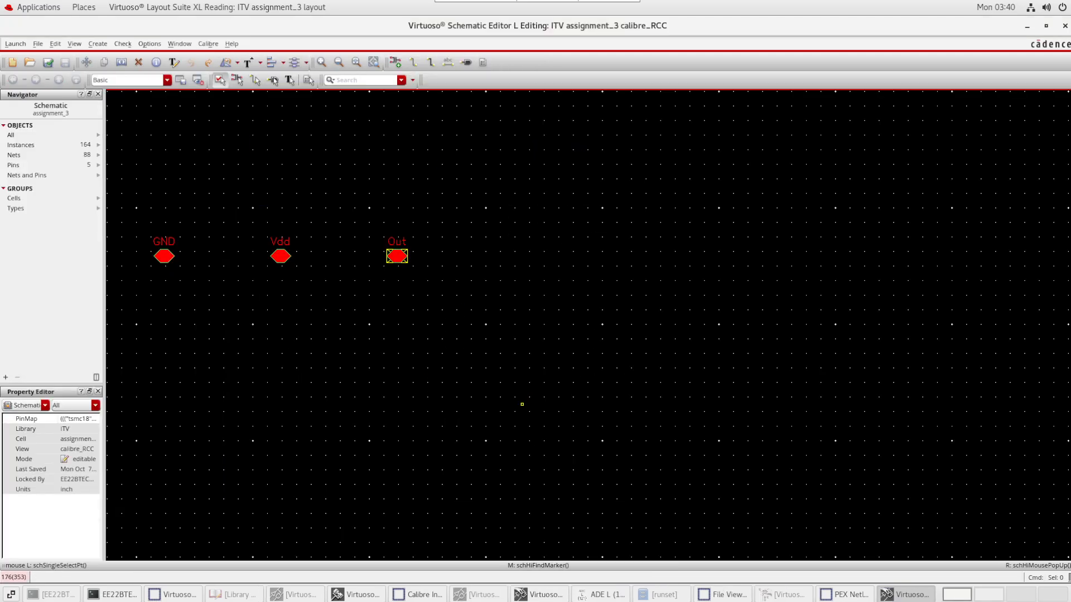
pyautogui.moveTo(413, 484); pyautogui.dragTo(687, 322, button='middle')
pyautogui.scroll(-1, 574, 135)
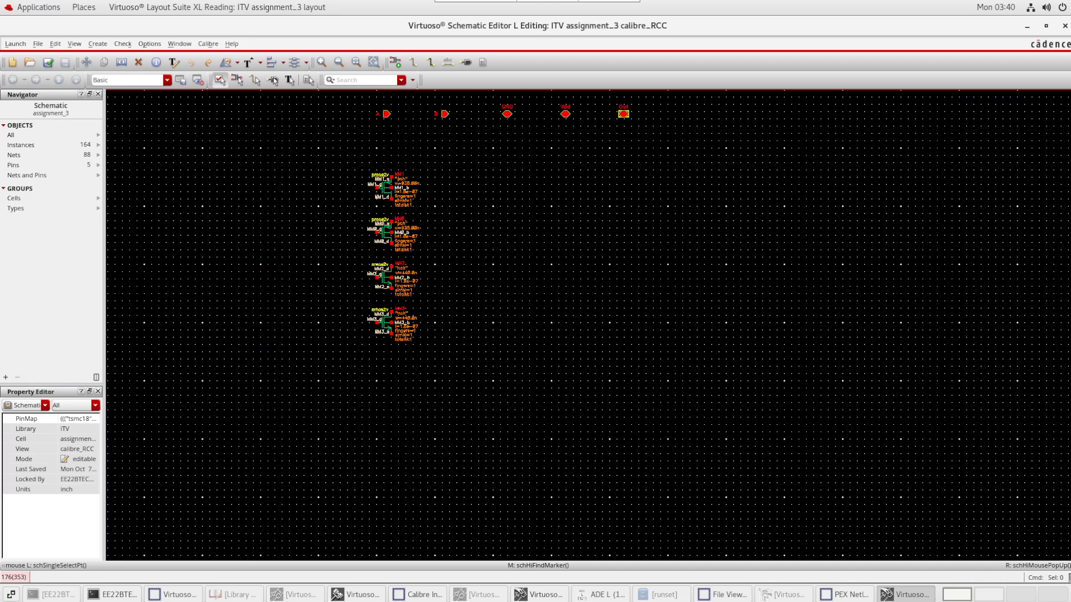
pyautogui.click(1065, 25)
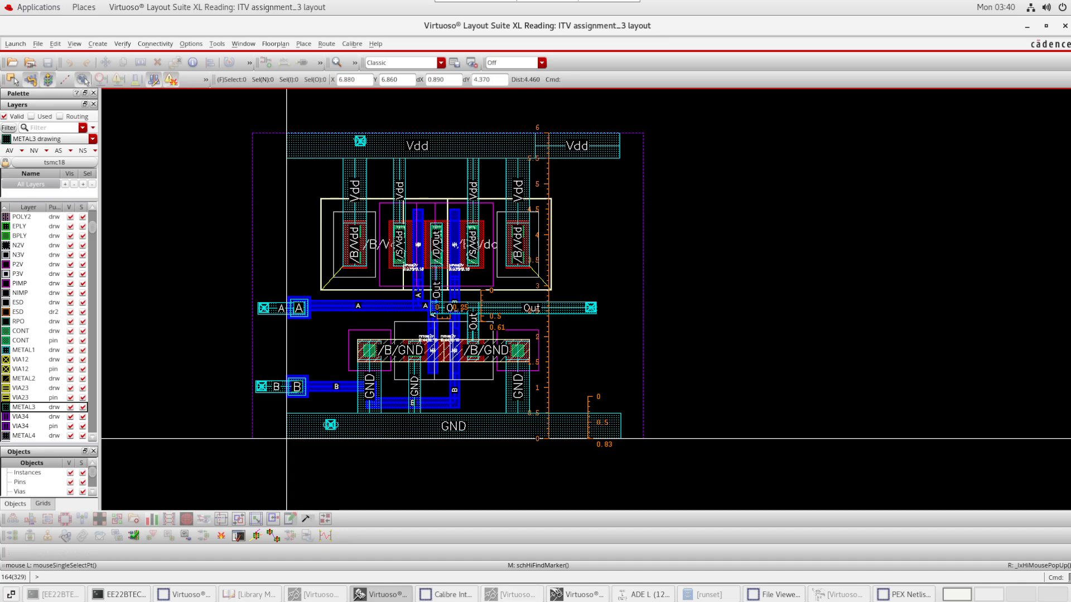
# Minimize the layout, log, Calibre PEX and PEX netlist windows and bring the tb_assignment_3 testbench schematic forward
pyautogui.click(1026, 25)
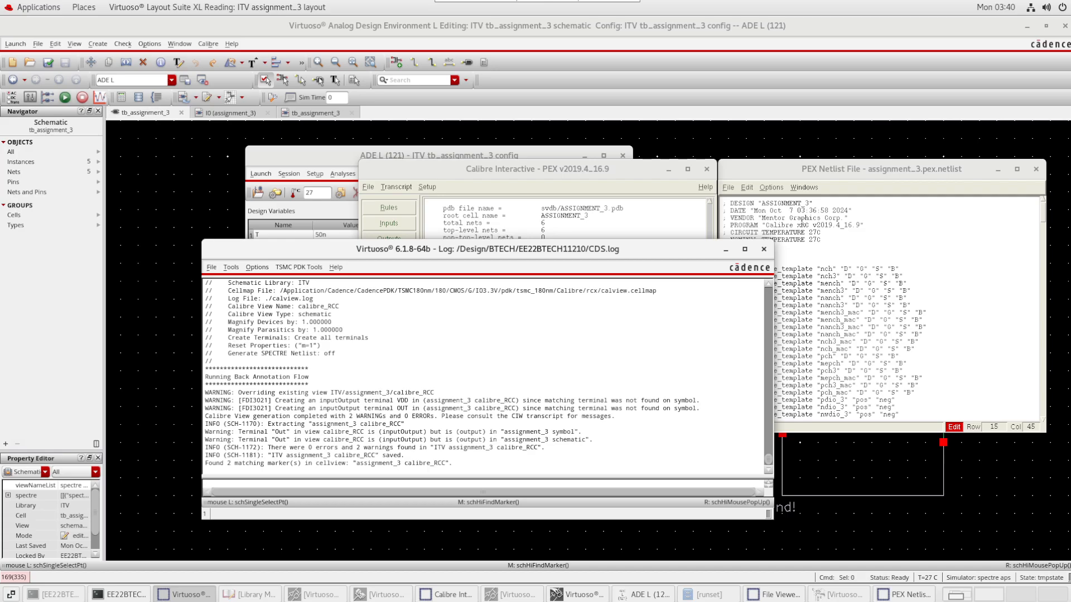
pyautogui.click(725, 249)
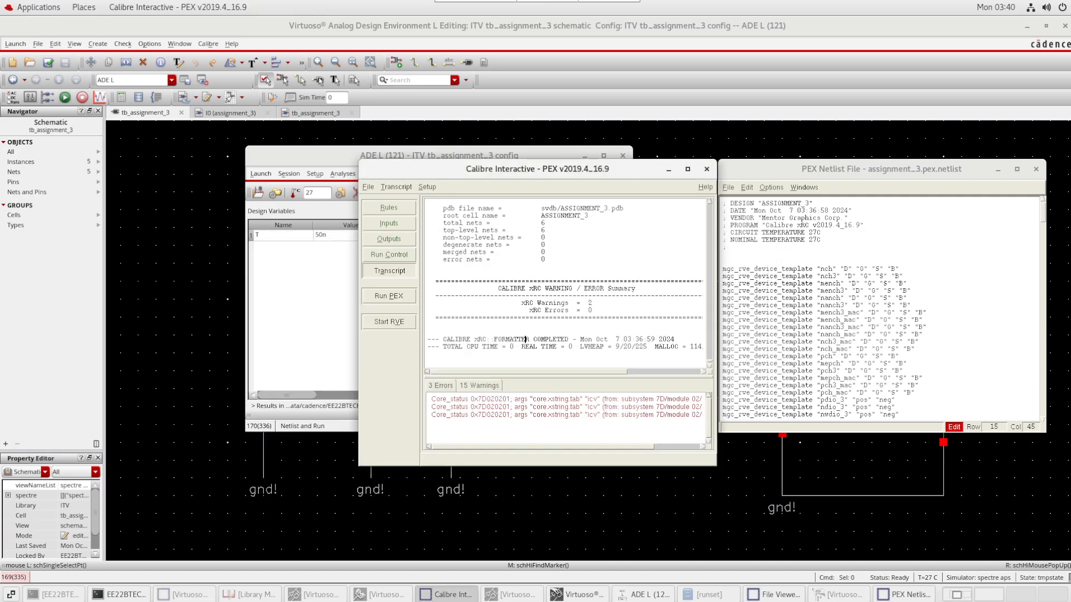
pyautogui.click(324, 340)
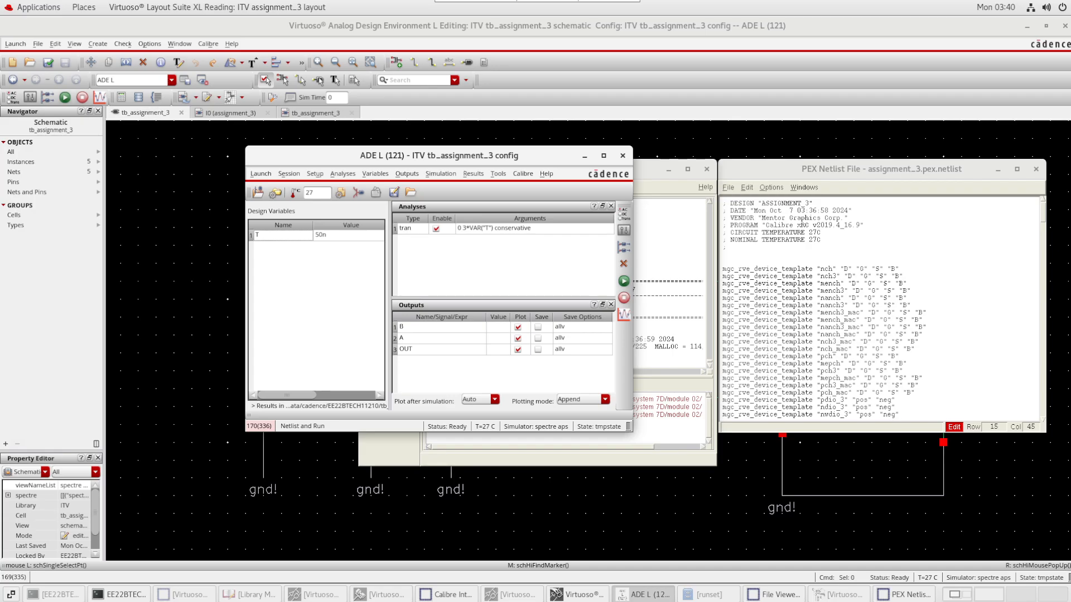
pyautogui.click(668, 169)
pyautogui.click(998, 169)
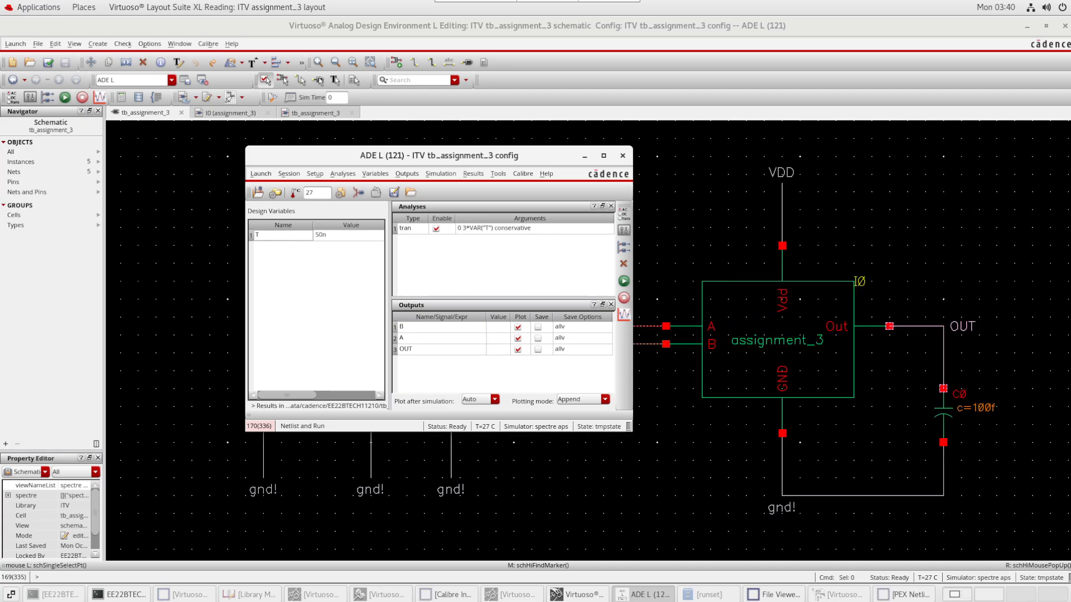
pyautogui.click(925, 220)
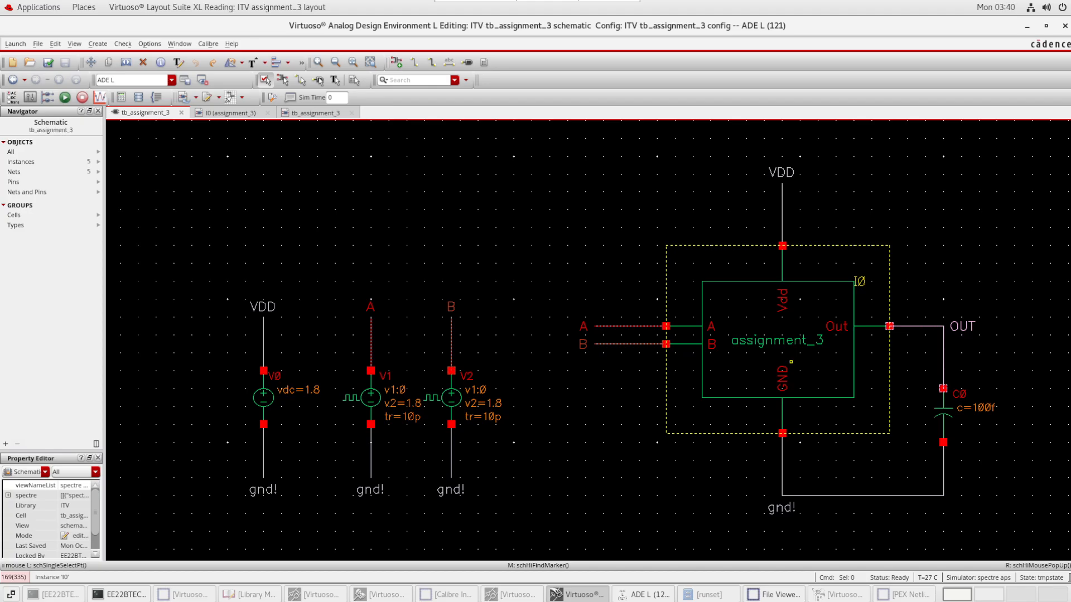
# Descend into instance I0 of assignment_3 using its schematic view, opened for reading in a new tab
pyautogui.click(790, 362)
pyautogui.press('e')
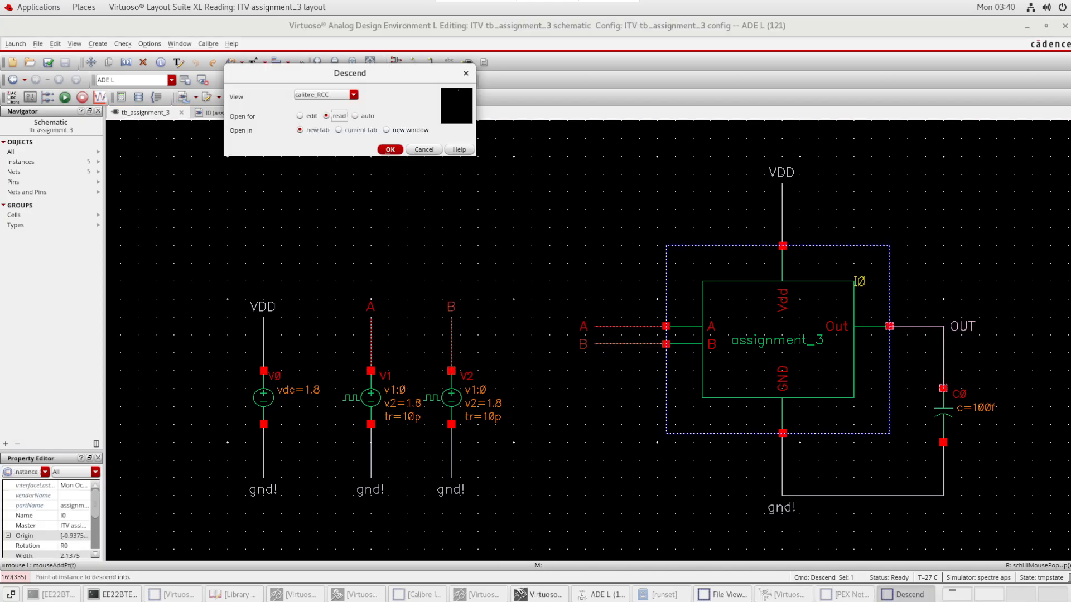
pyautogui.click(354, 95)
pyautogui.click(323, 114)
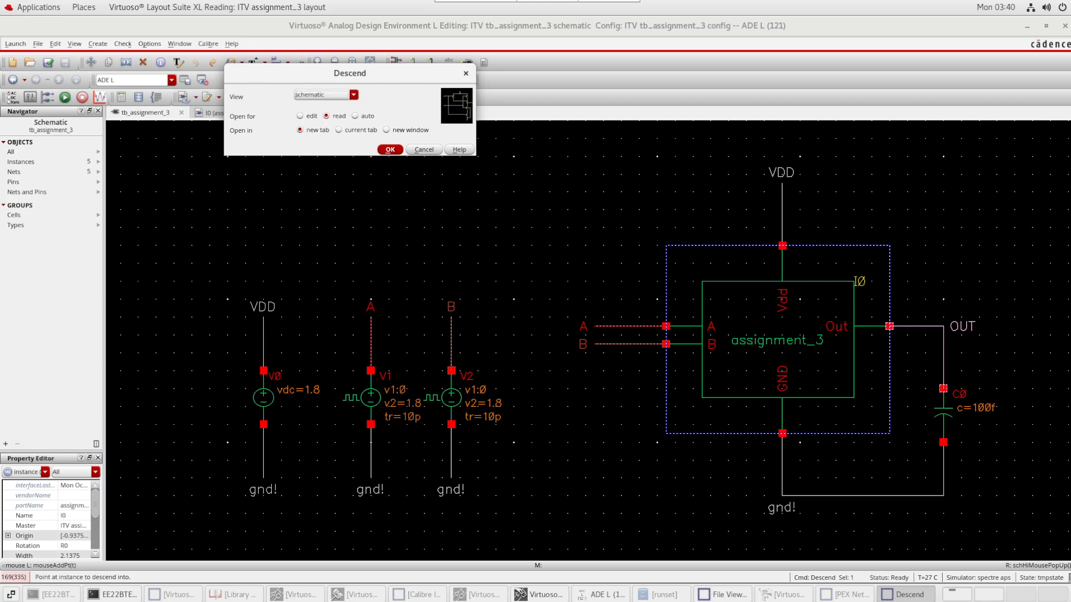
pyautogui.press('Return')
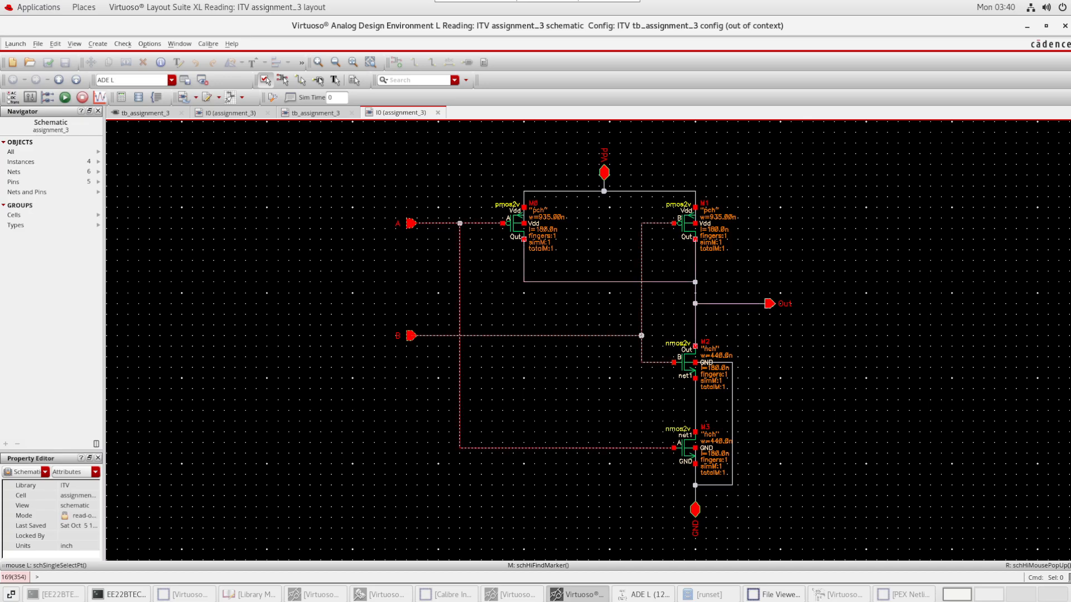
# Close the extra assignment_3 and tb_assignment_3 schematic tabs, keeping only the testbench opened from the config view
pyautogui.click(145, 113)
pyautogui.click(230, 113)
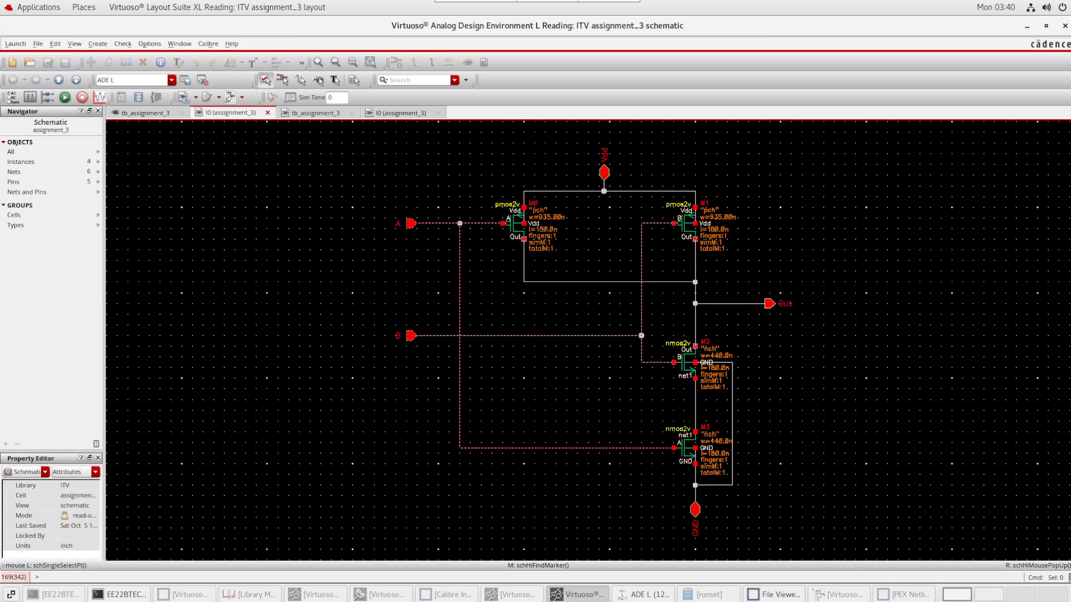
pyautogui.click(267, 113)
pyautogui.click(265, 95)
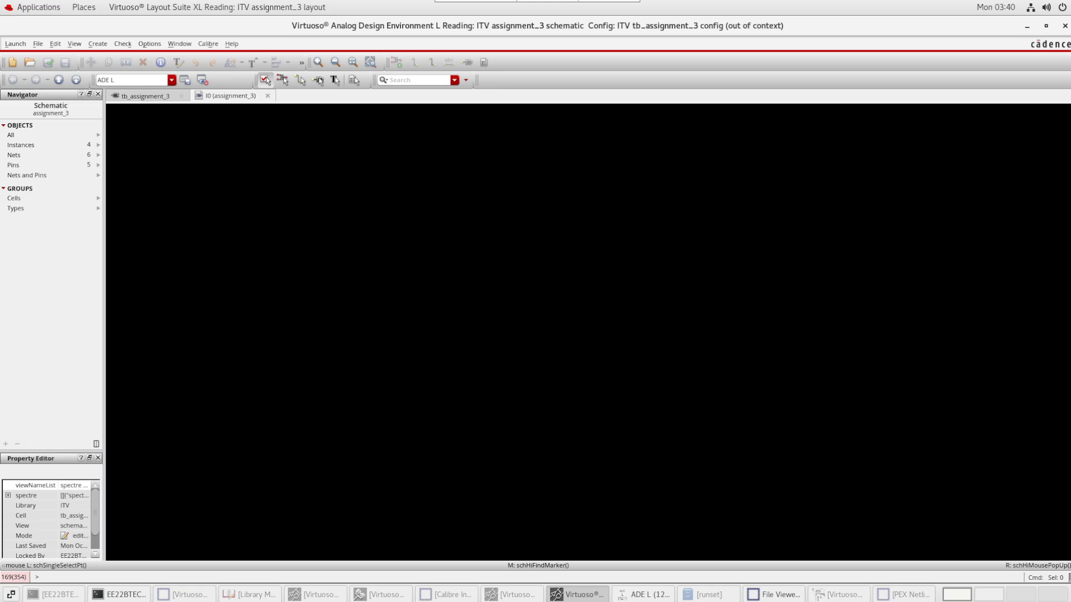
pyautogui.click(268, 96)
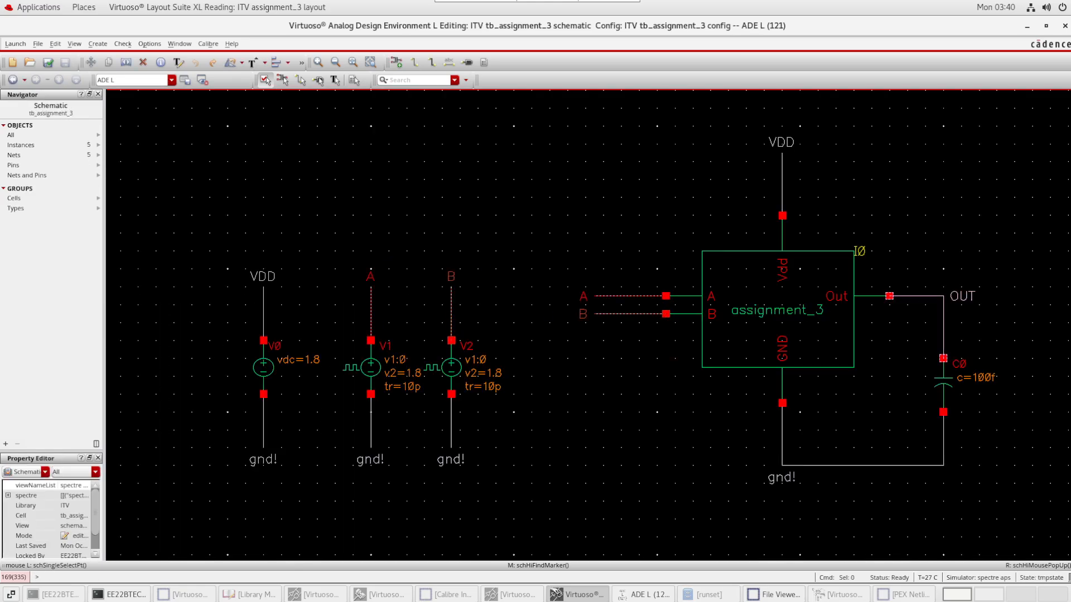
# Check the simulation files setup of the tb_assignment_3 config session in ADE L, then close it
pyautogui.click(646, 595)
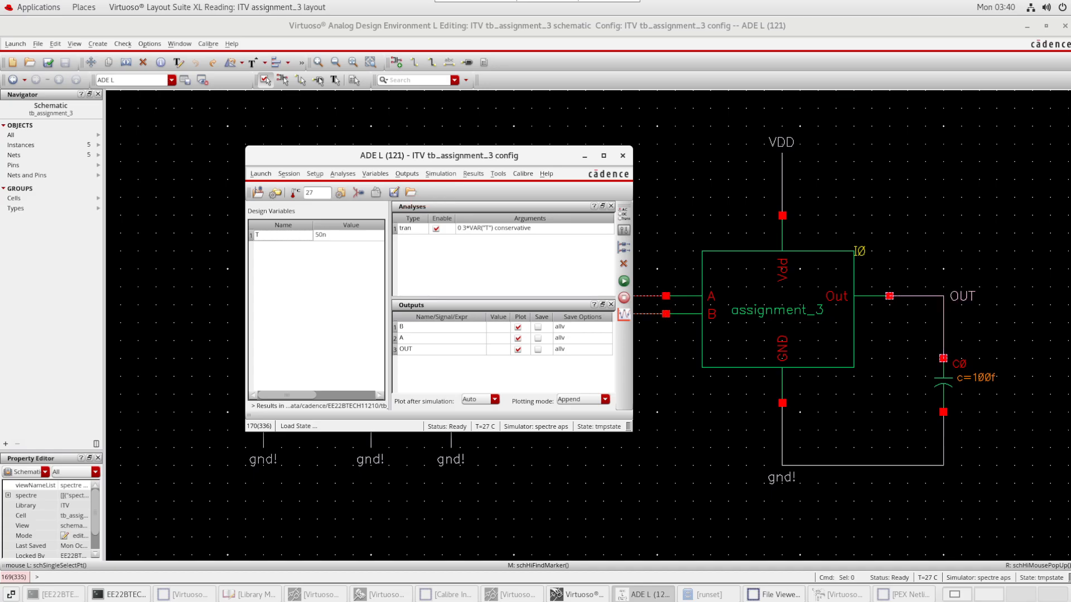
pyautogui.click(316, 174)
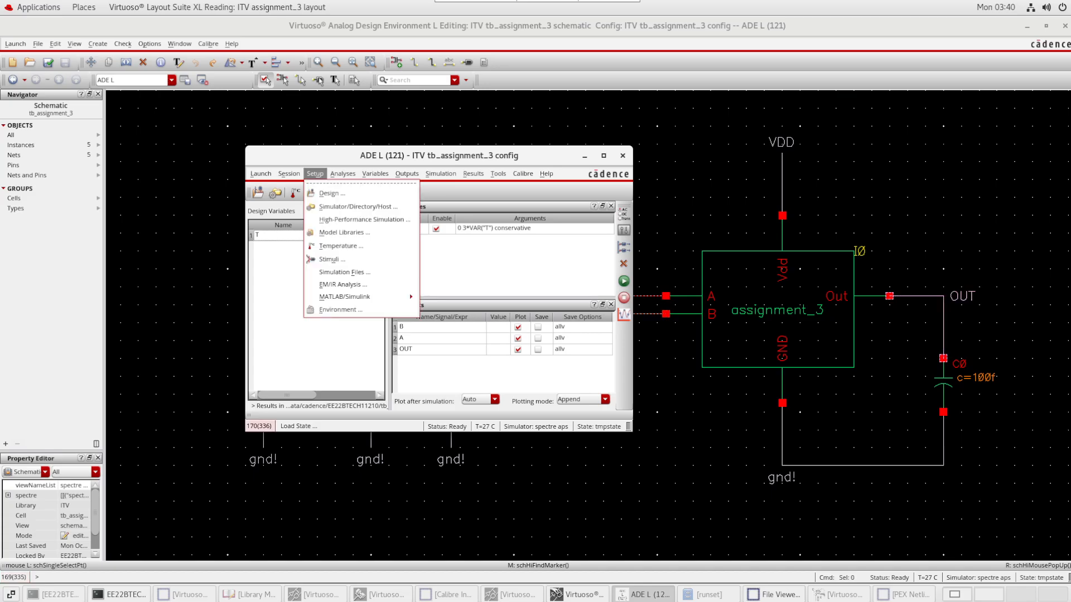
pyautogui.moveTo(343, 174)
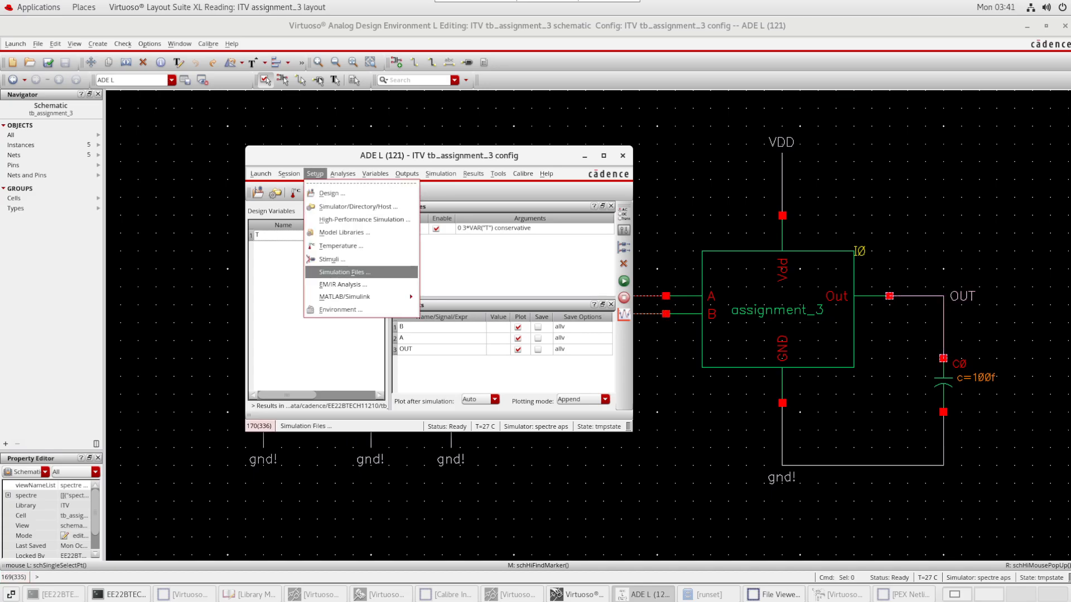
pyautogui.click(340, 272)
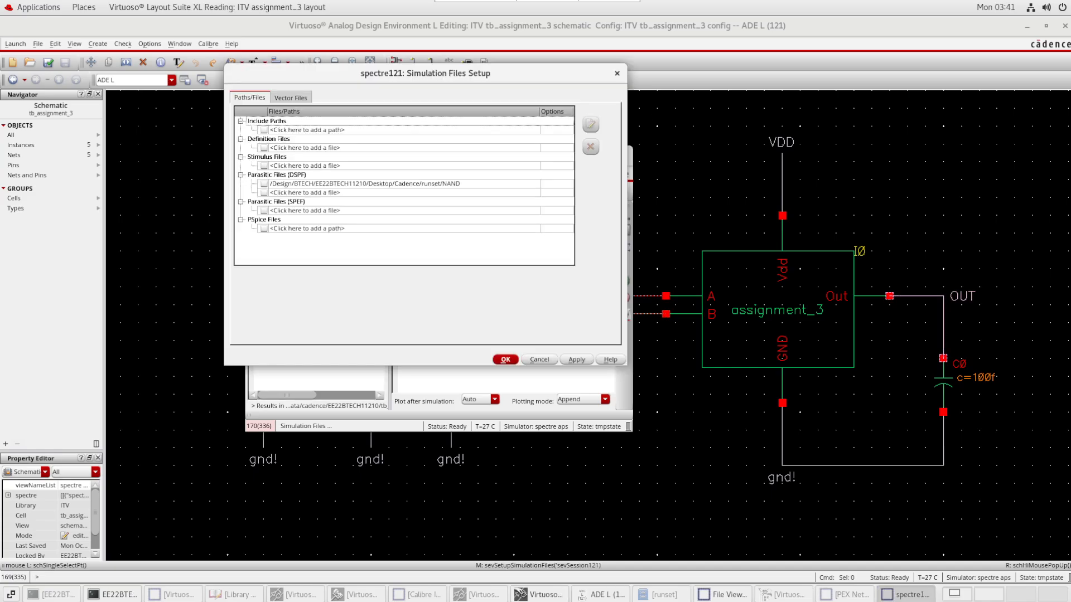
pyautogui.click(617, 73)
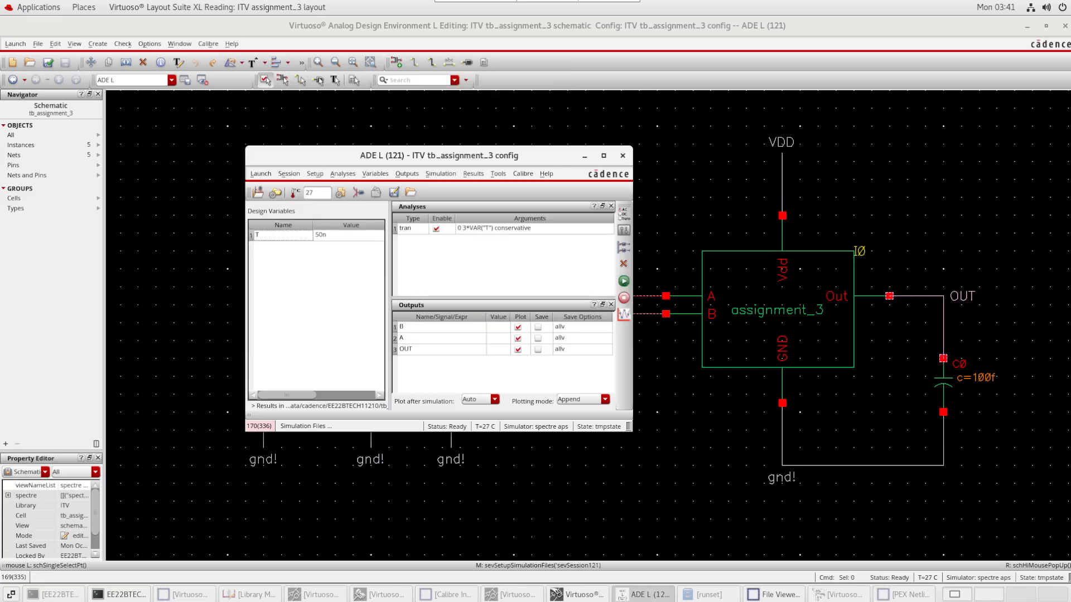
# Change the ADE L design of tb_assignment_3 to the schematic view without saving the current state
pyautogui.click(315, 174)
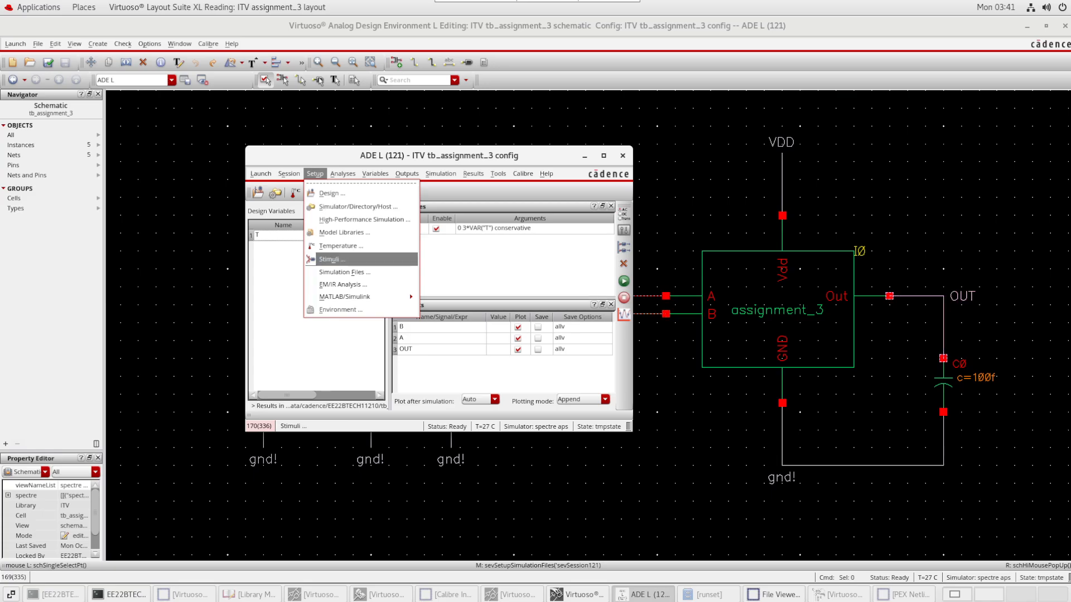
pyautogui.click(331, 194)
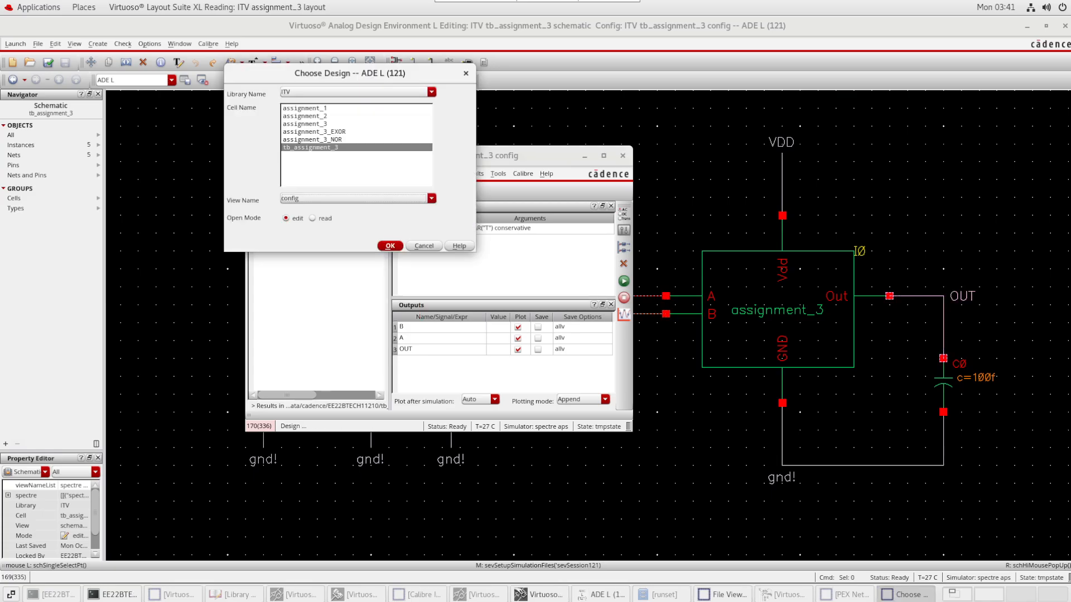
pyautogui.click(357, 199)
pyautogui.click(335, 218)
pyautogui.press('Return')
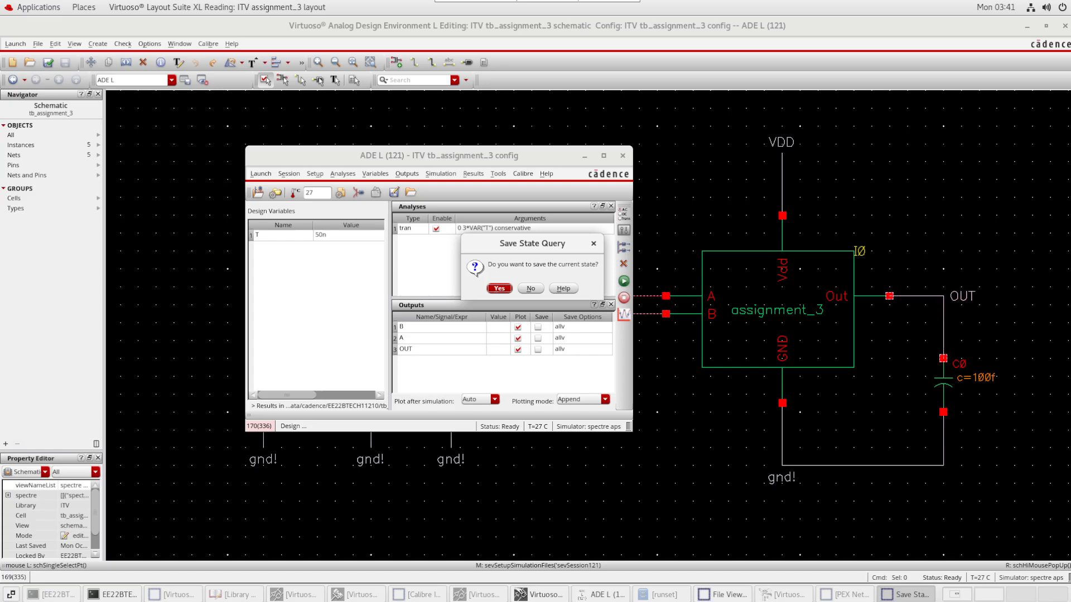
pyautogui.hotkey('alt', 'n')
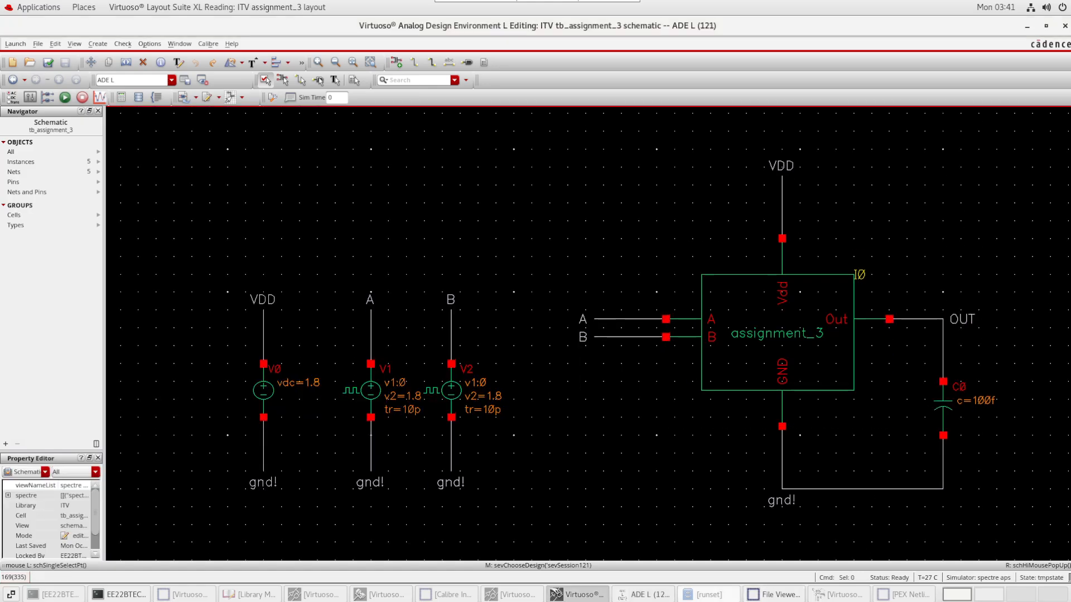
# Bring up the ADE L session and check the views of tb_assignment_3 in the Library Manager
pyautogui.click(644, 595)
pyautogui.click(284, 236)
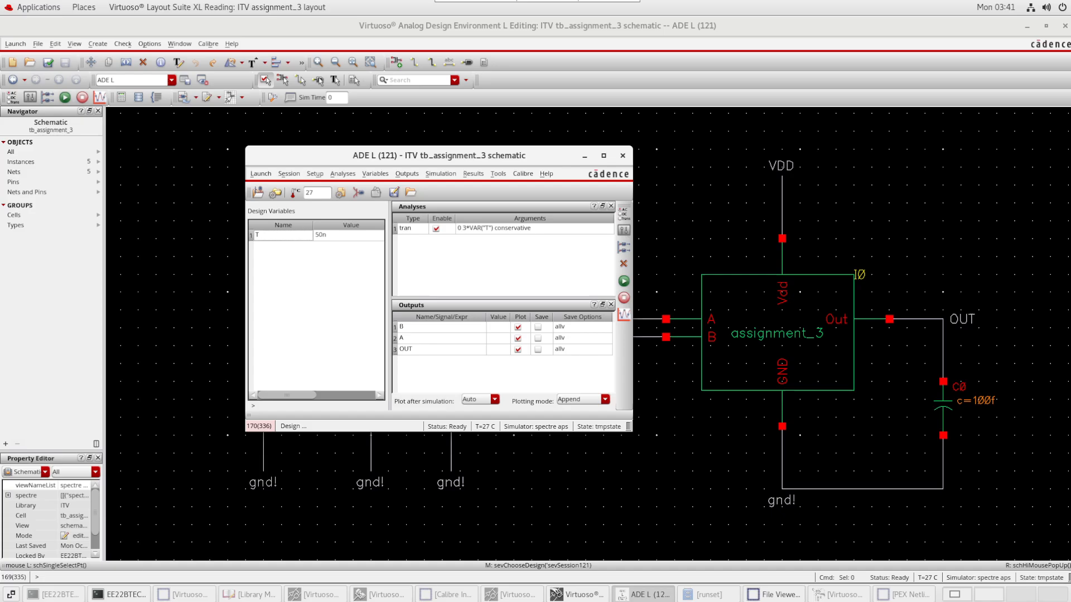
pyautogui.click(250, 594)
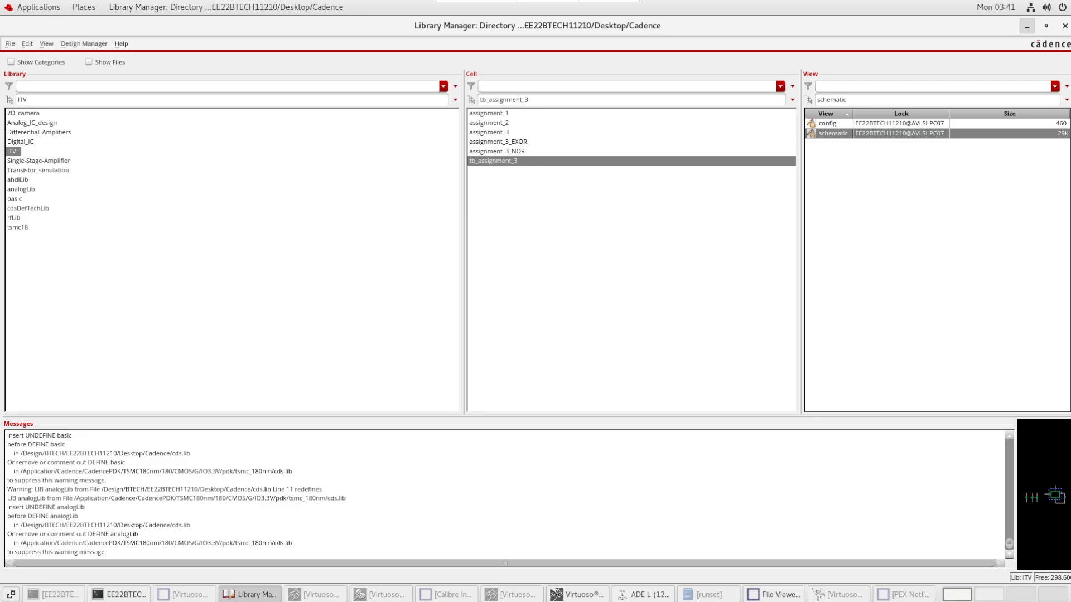
pyautogui.click(1027, 27)
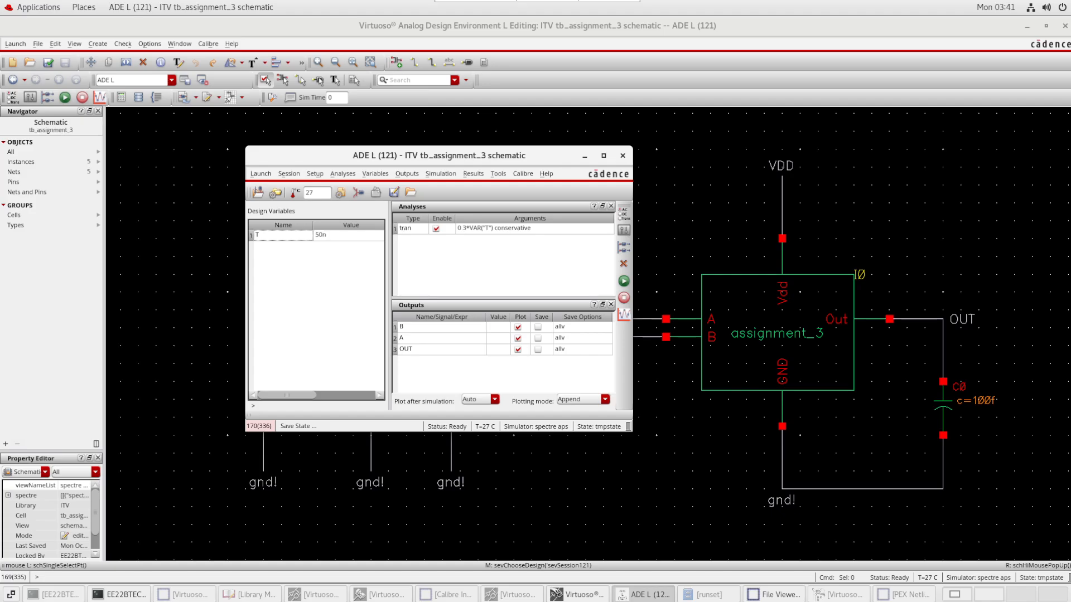
# Set the DSPF parasitic file in the ADE L simulation files setup to NAND_dspf from the runset folder
pyautogui.click(314, 173)
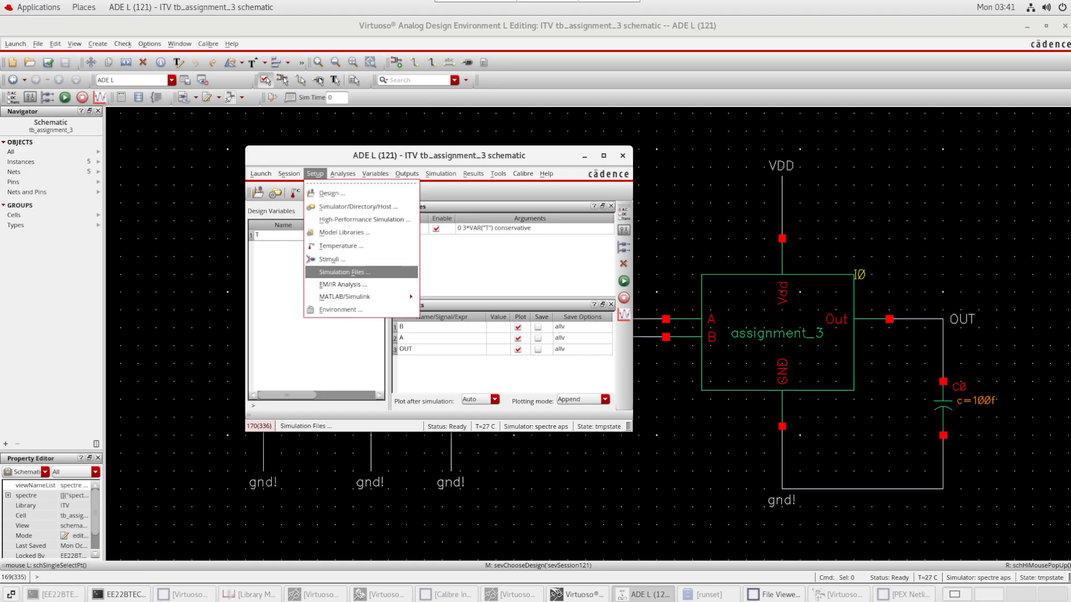
pyautogui.click(345, 272)
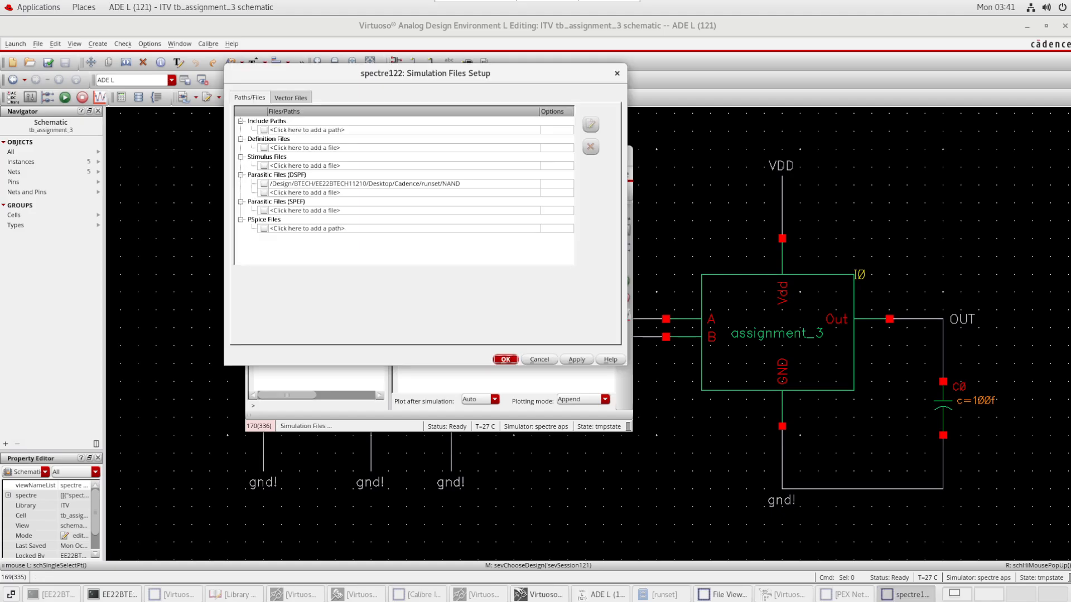
pyautogui.moveTo(425, 73); pyautogui.dragTo(633, 202)
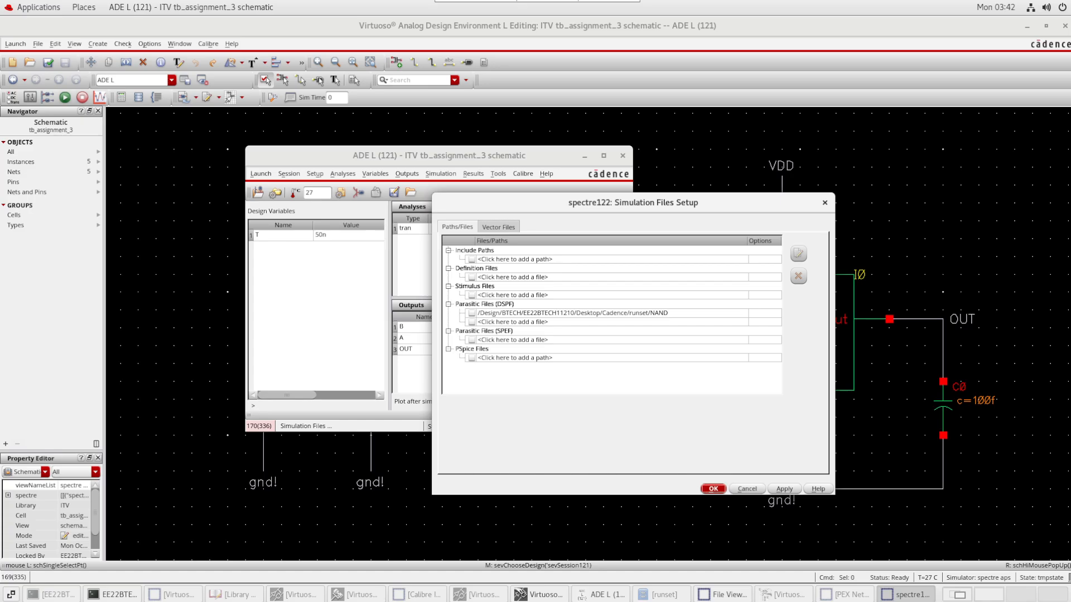
pyautogui.click(315, 174)
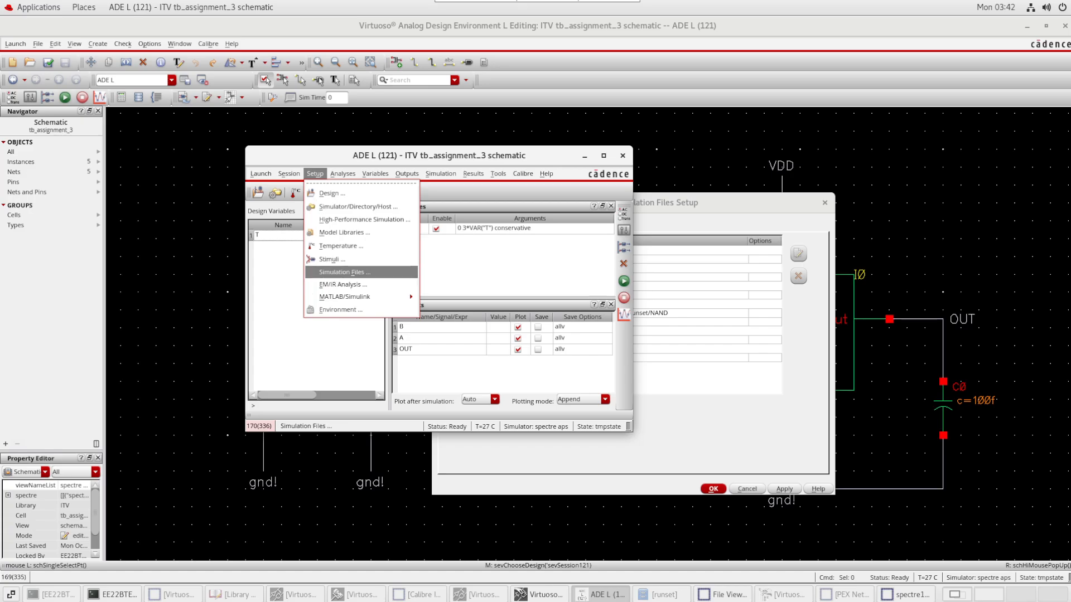
pyautogui.press('Escape')
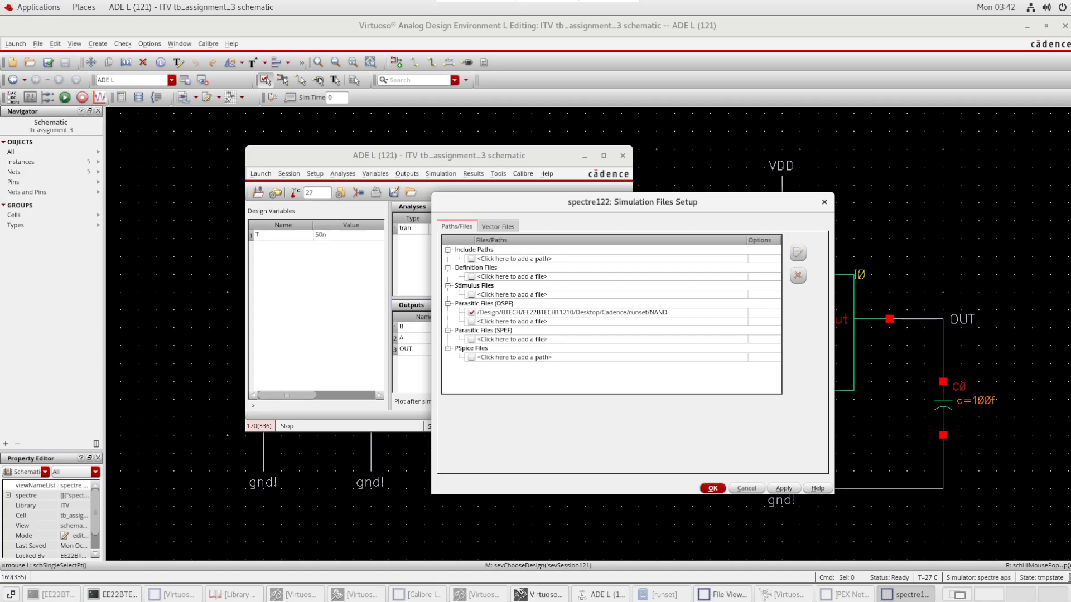
pyautogui.click(572, 313)
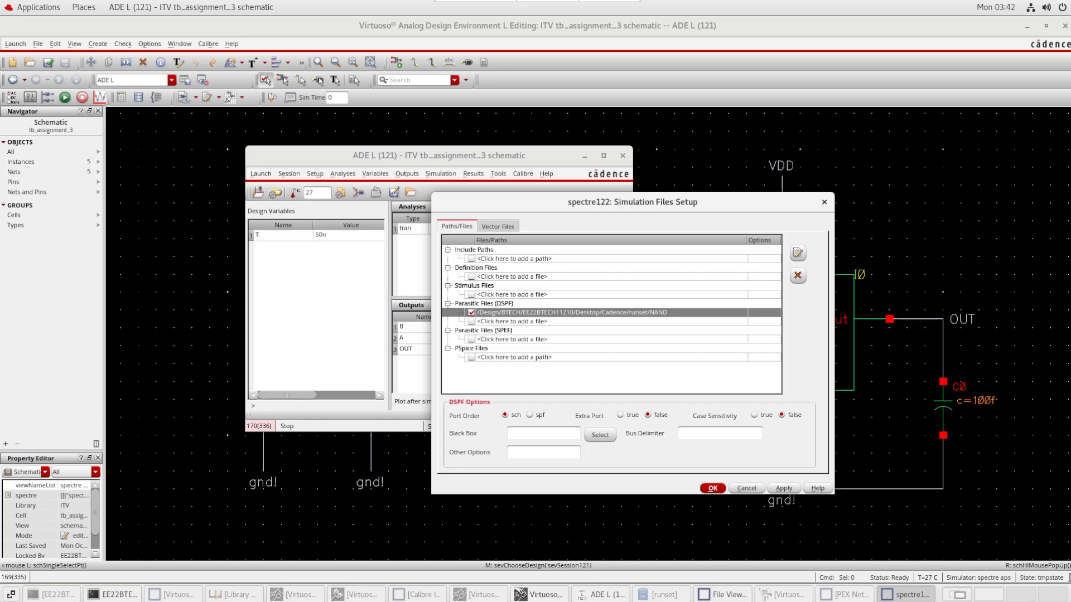
pyautogui.doubleClick(572, 313)
pyautogui.click(734, 313)
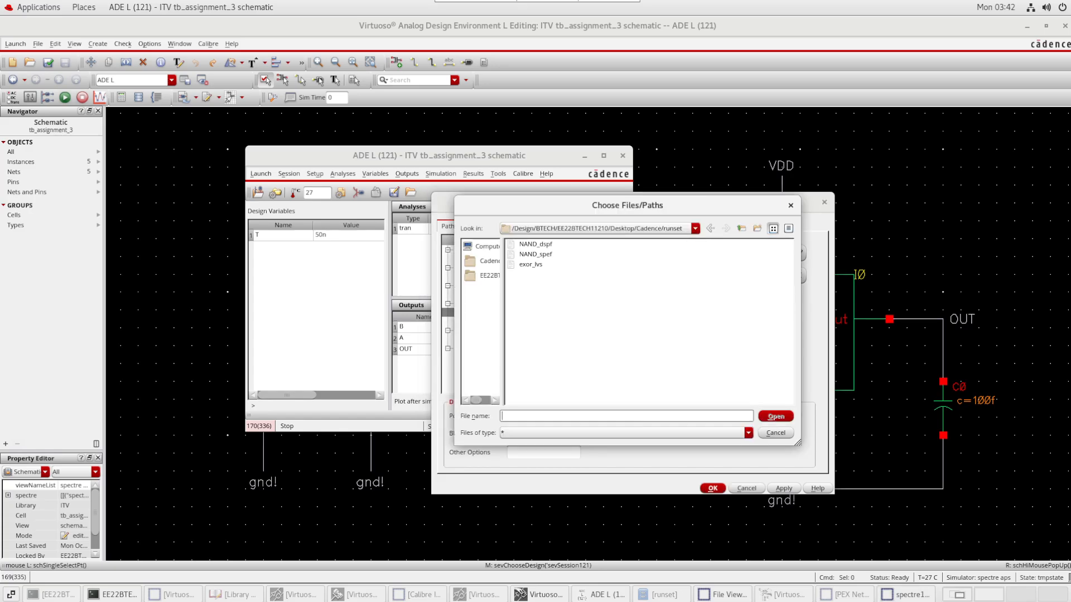
pyautogui.click(536, 244)
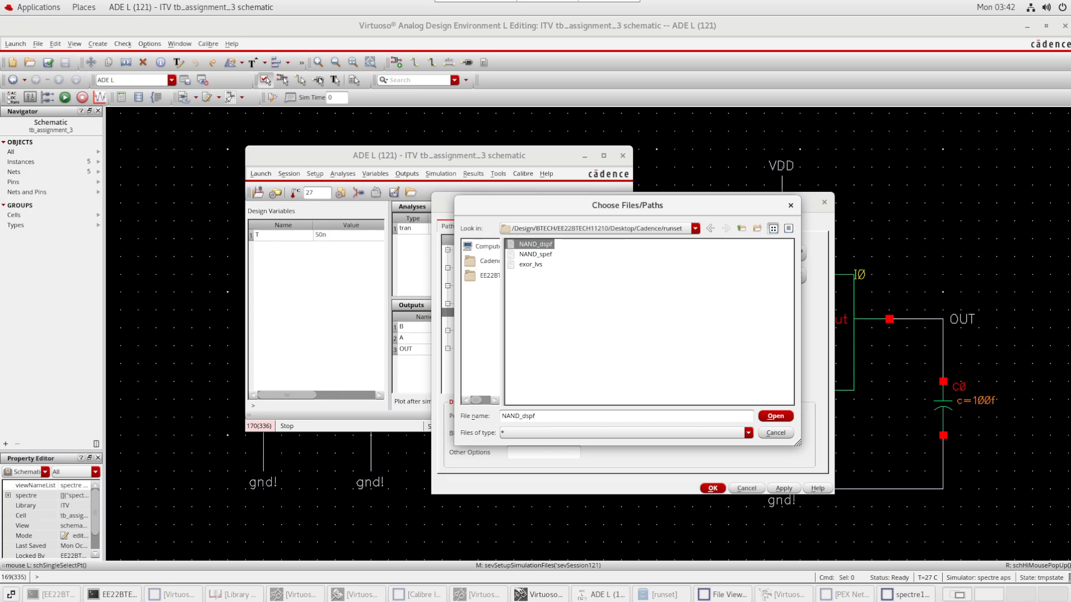
pyautogui.click(775, 416)
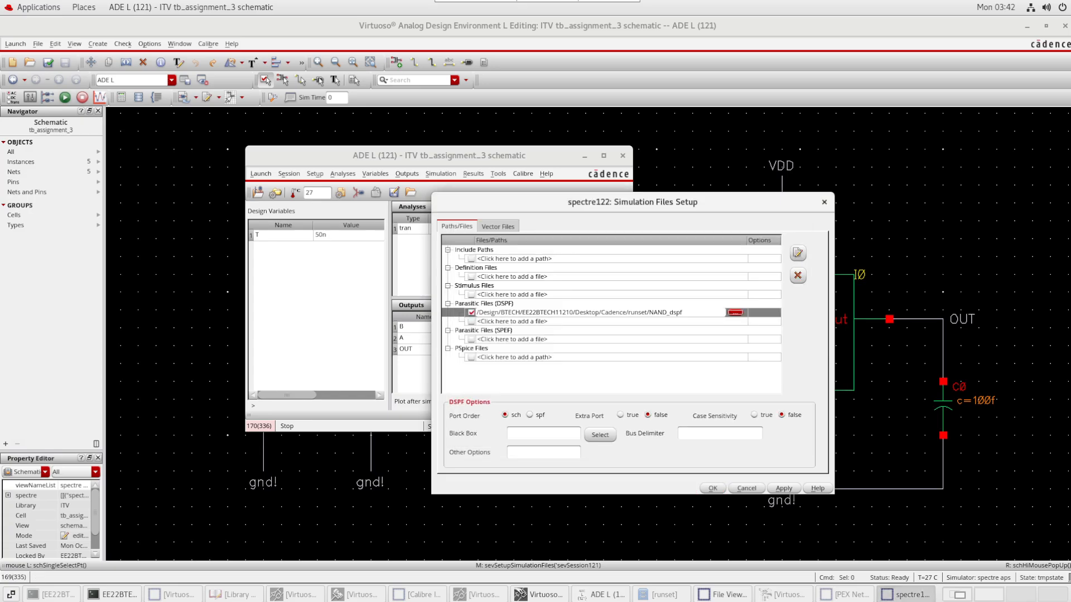
# Add NAND_spef from the runset folder as the SPEF parasitic file, and accept the setup with both parasitic files disabled
pyautogui.click(619, 340)
pyautogui.click(619, 339)
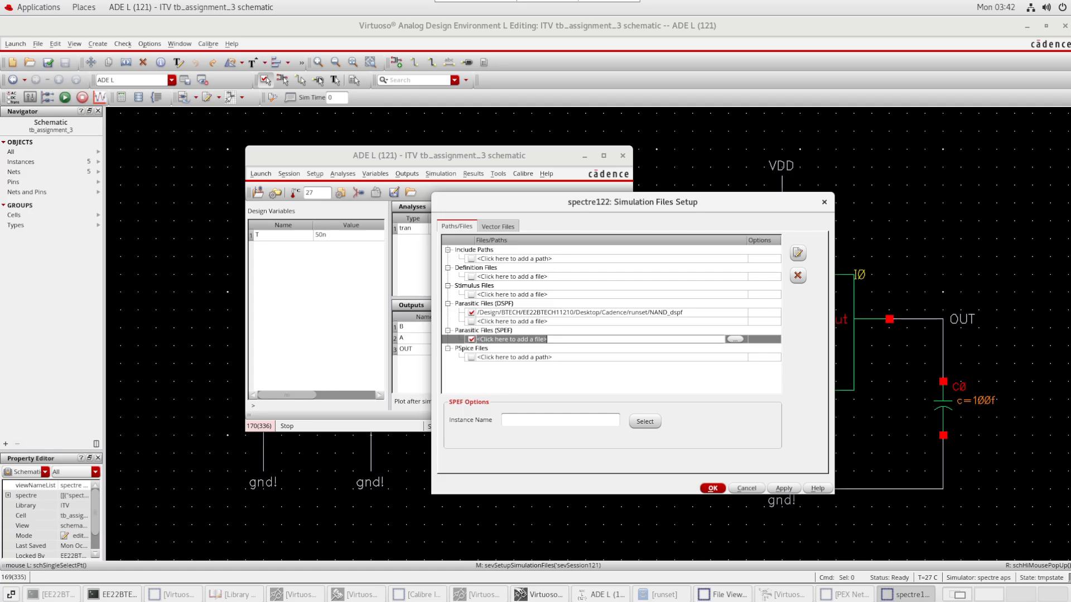
pyautogui.click(735, 339)
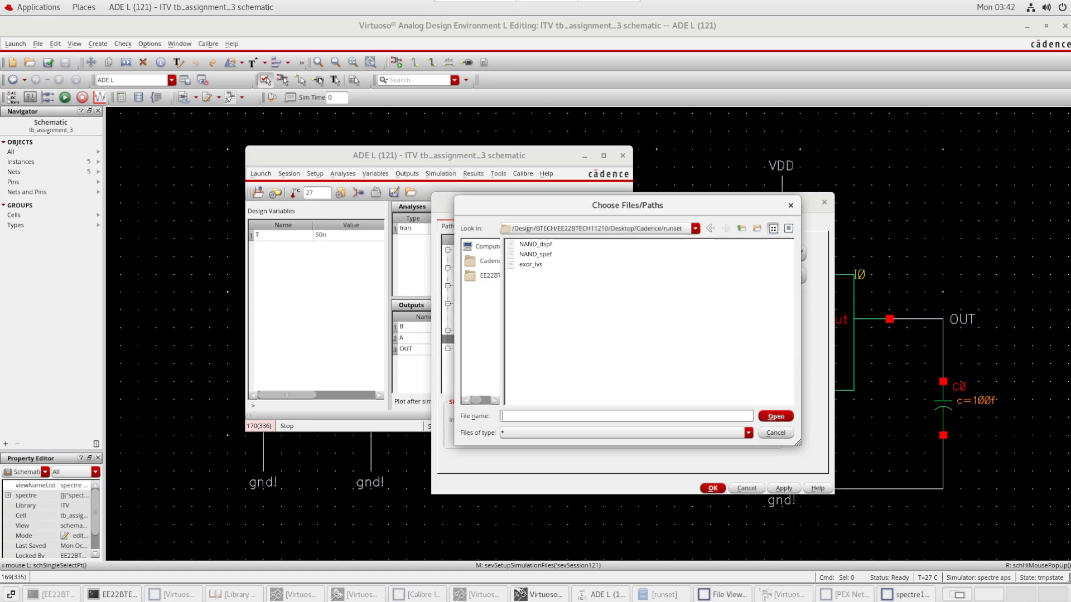
pyautogui.click(535, 255)
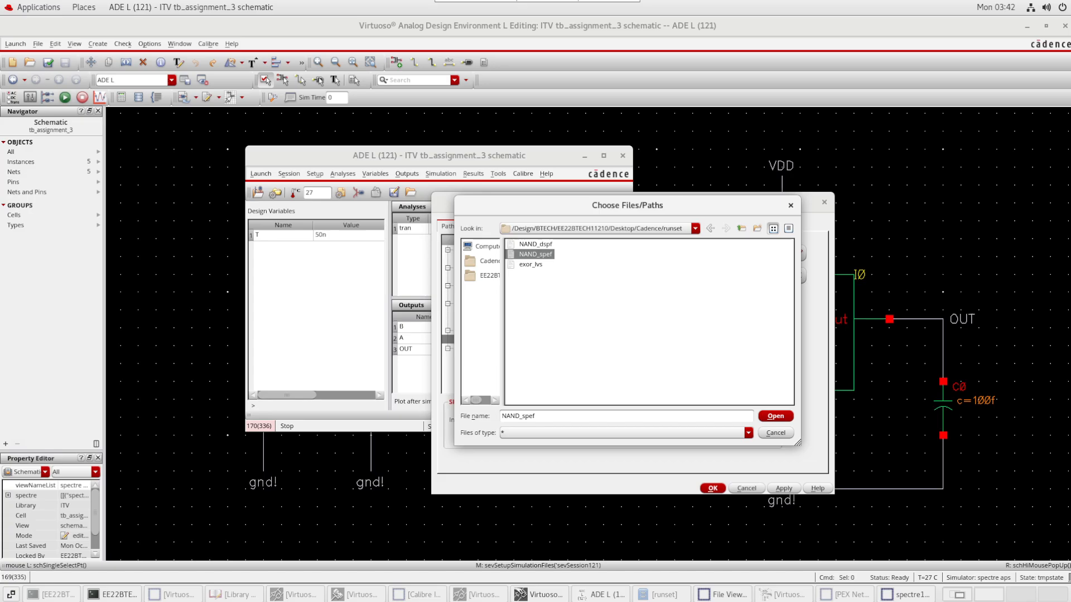
pyautogui.click(775, 416)
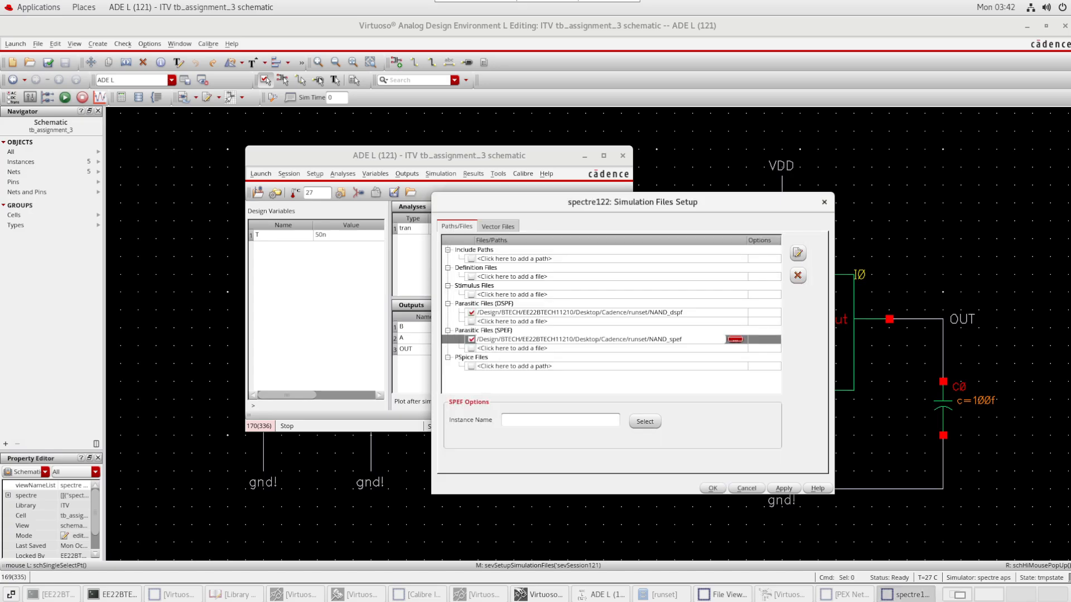
pyautogui.click(471, 339)
pyautogui.moveTo(536, 202); pyautogui.dragTo(381, 156)
pyautogui.click(594, 441)
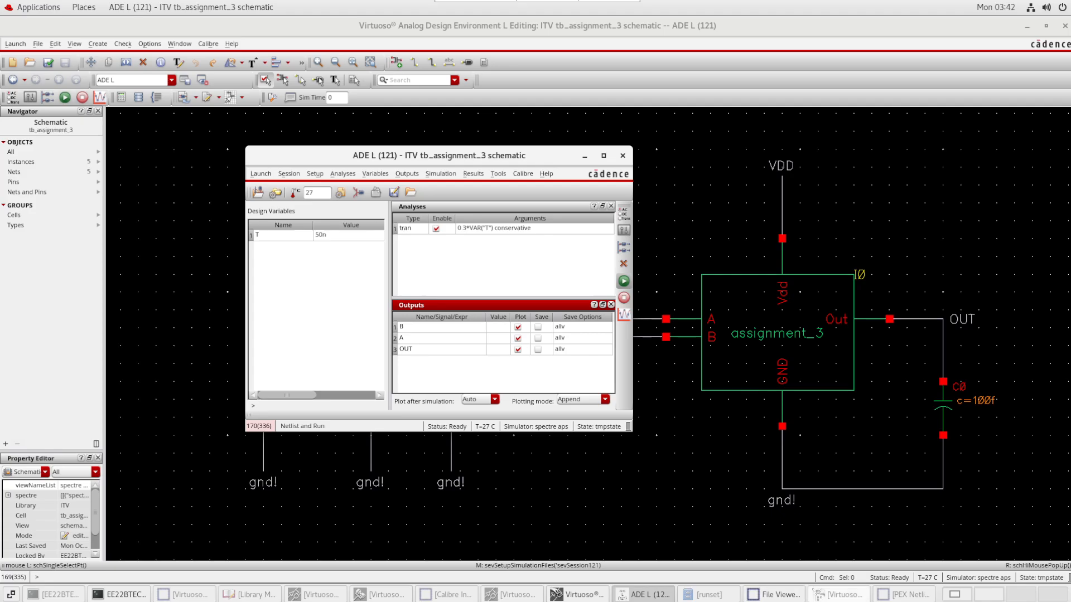
# Netlist and run the transient simulation of tb_assignment_3 and maximize the resulting waveform window
pyautogui.click(839, 594)
pyautogui.click(839, 595)
pyautogui.click(623, 281)
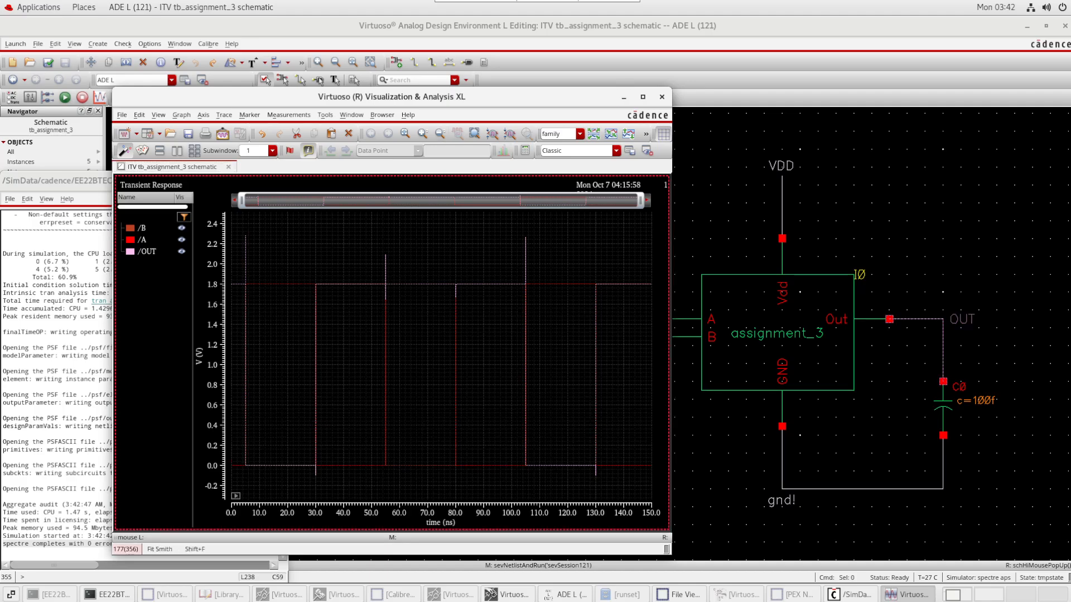
pyautogui.doubleClick(521, 96)
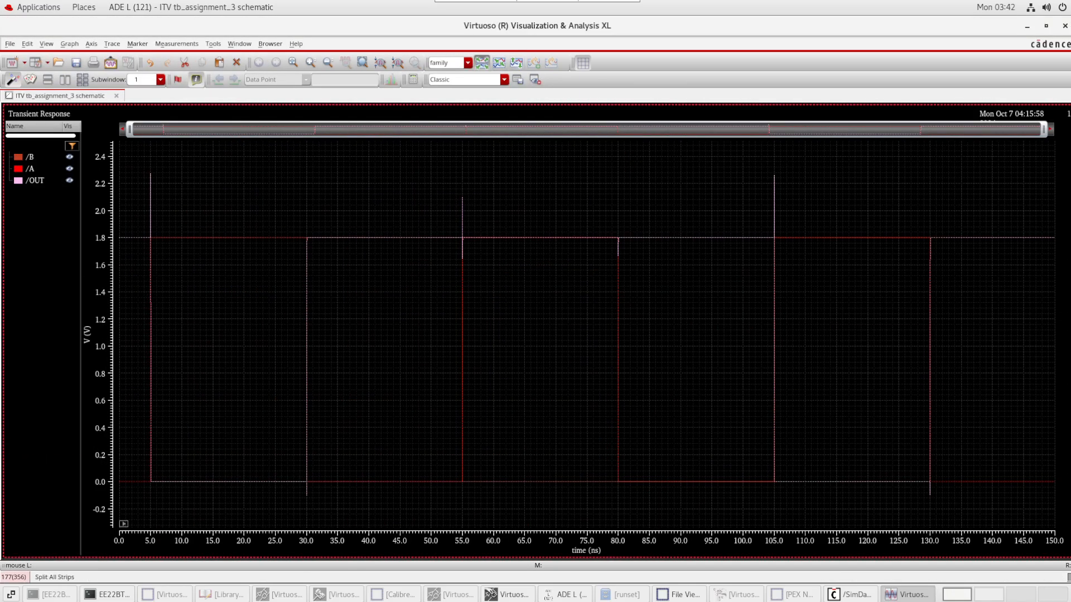
# Split the B, A and OUT traces into separate strips to examine the transitions, then combine them again
pyautogui.click(481, 63)
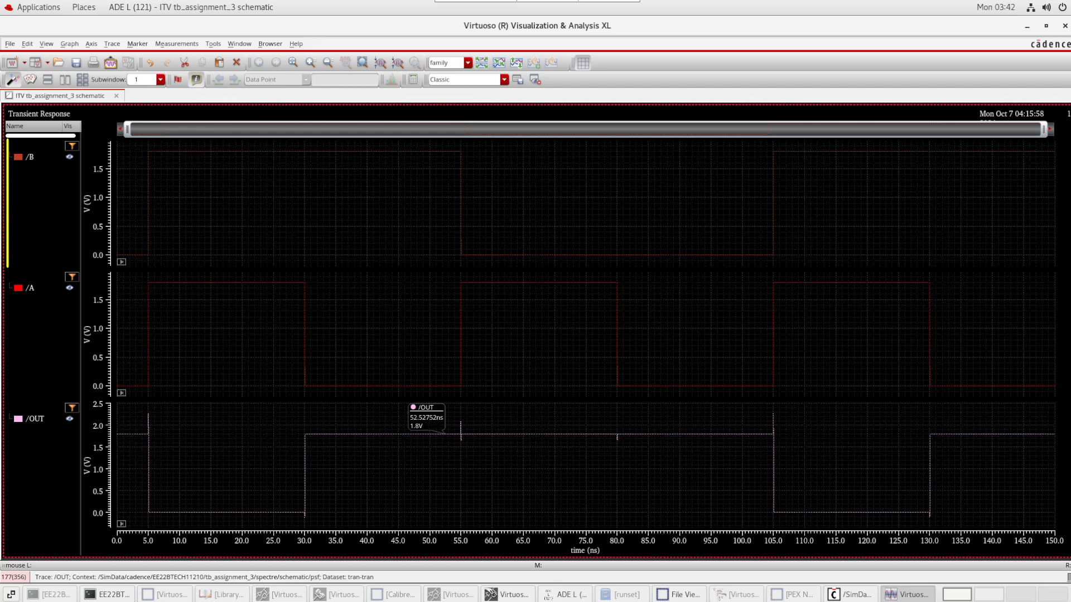
pyautogui.scroll(7, 470, 433)
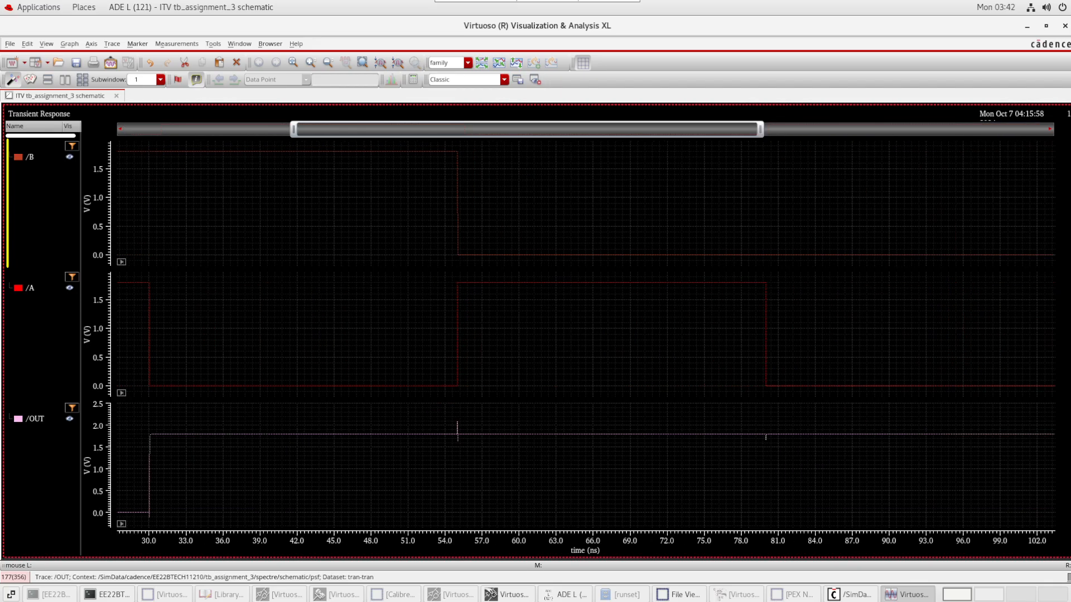
pyautogui.scroll(-8, 470, 433)
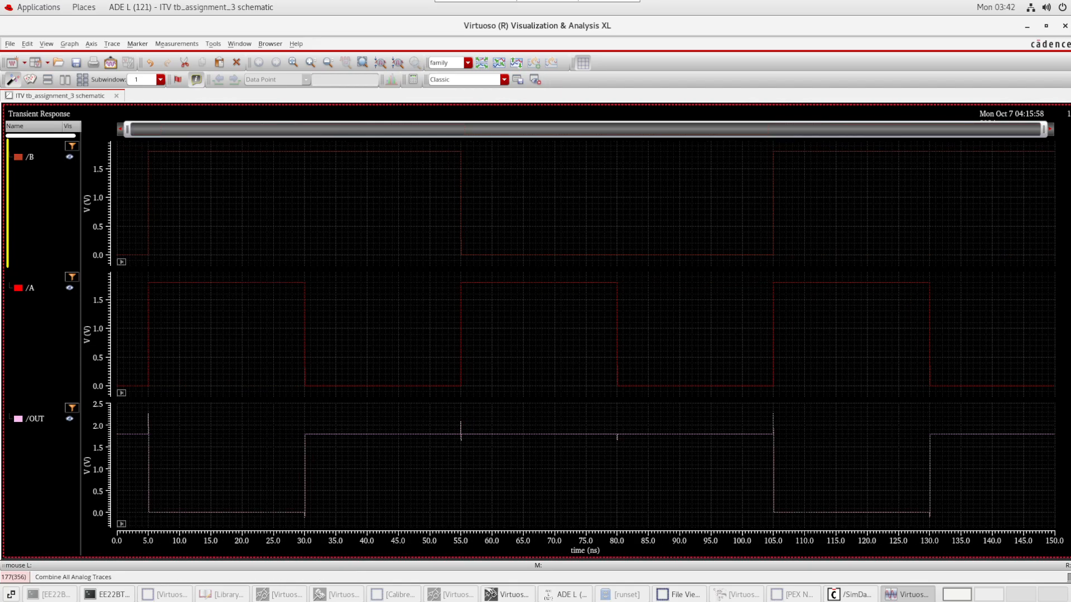
pyautogui.click(499, 63)
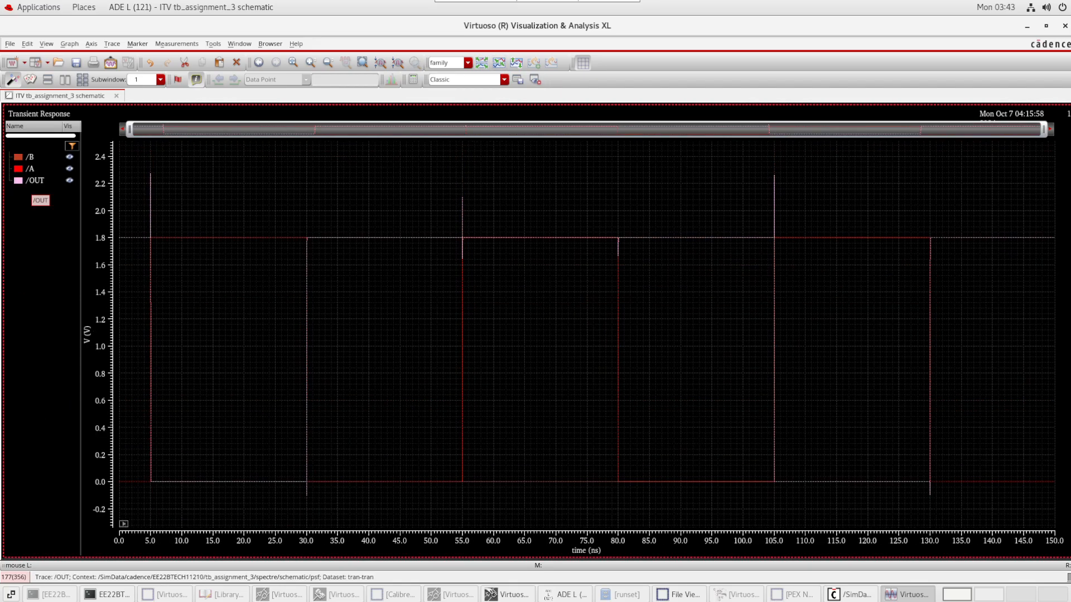
# Change the OUT trace colour to green, then minimize the waveform window and return to the ADE L session
pyautogui.click(31, 168)
pyautogui.rightClick(45, 181)
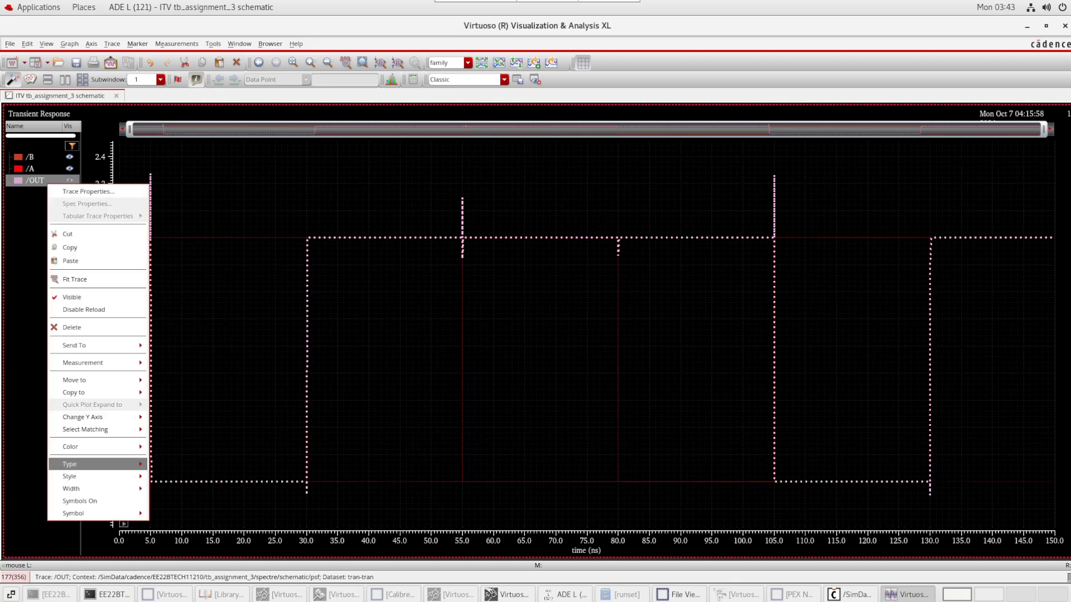
pyautogui.moveTo(84, 447)
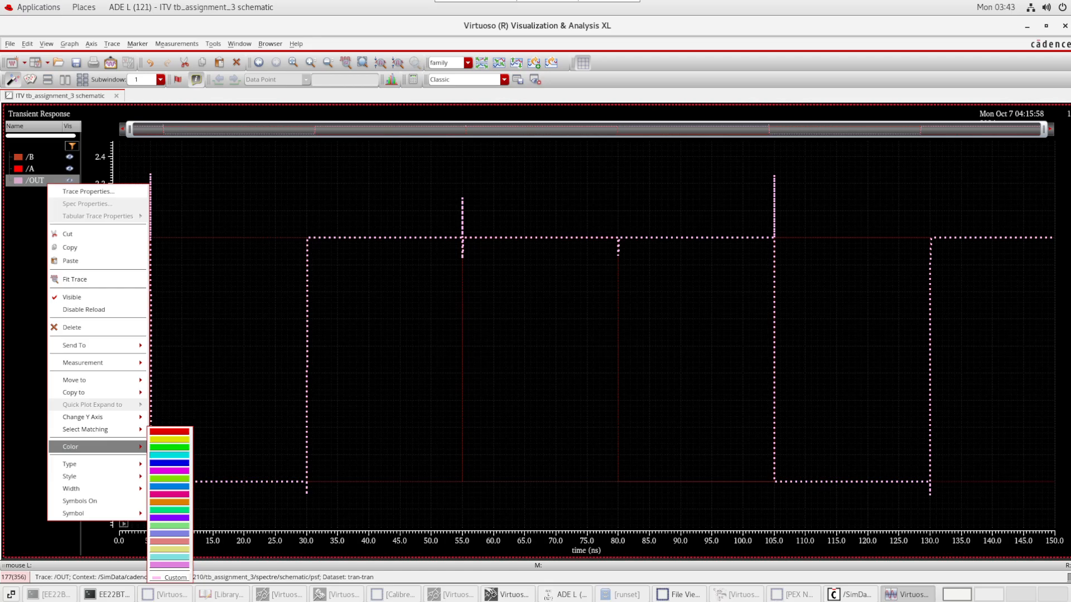
pyautogui.click(170, 447)
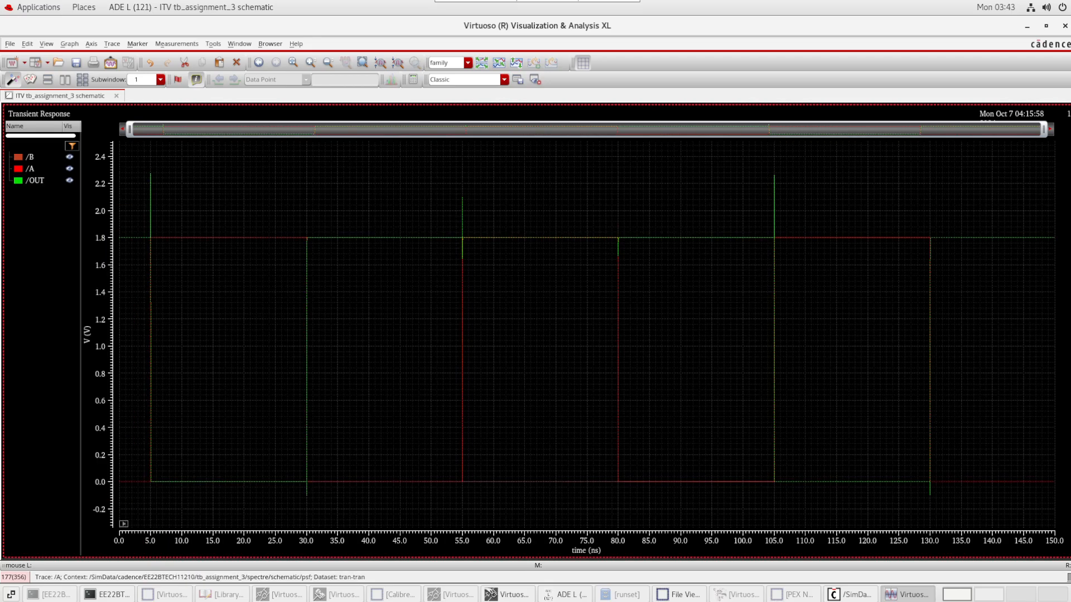
pyautogui.click(1027, 27)
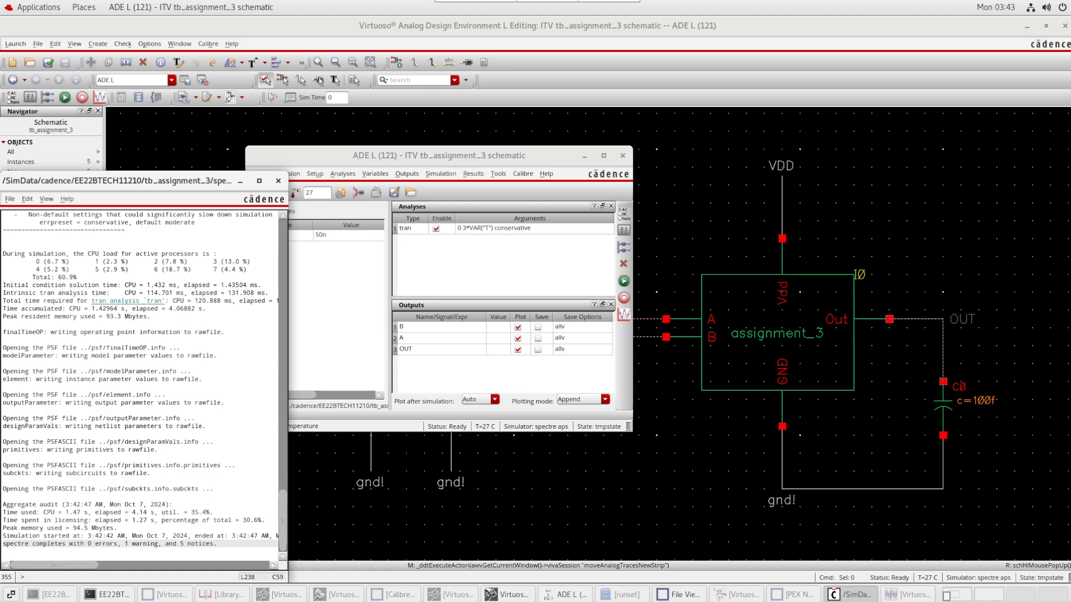
pyautogui.click(439, 156)
pyautogui.click(315, 174)
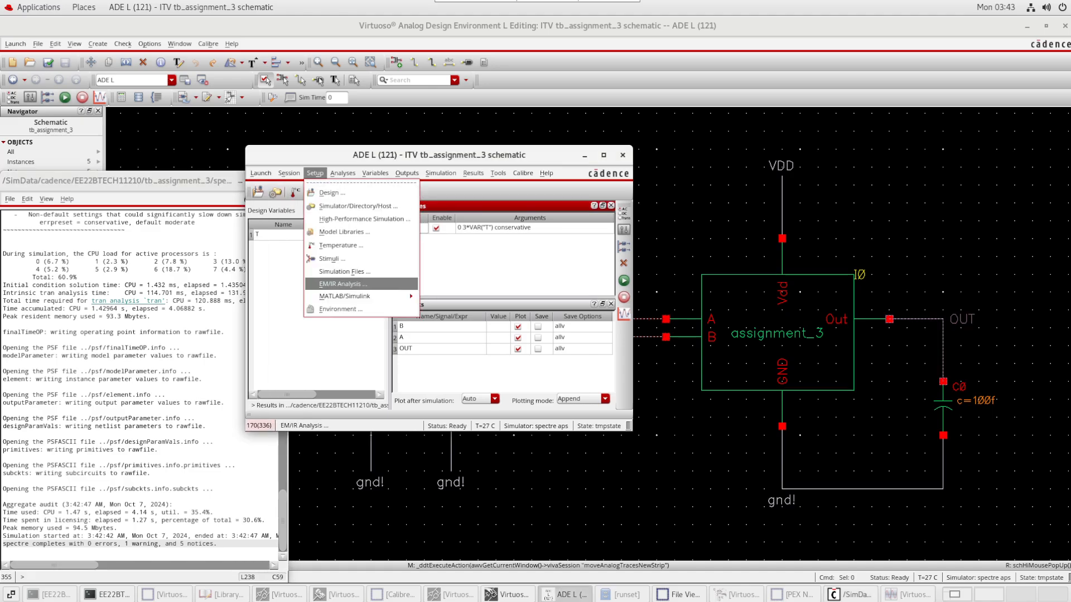
pyautogui.click(330, 259)
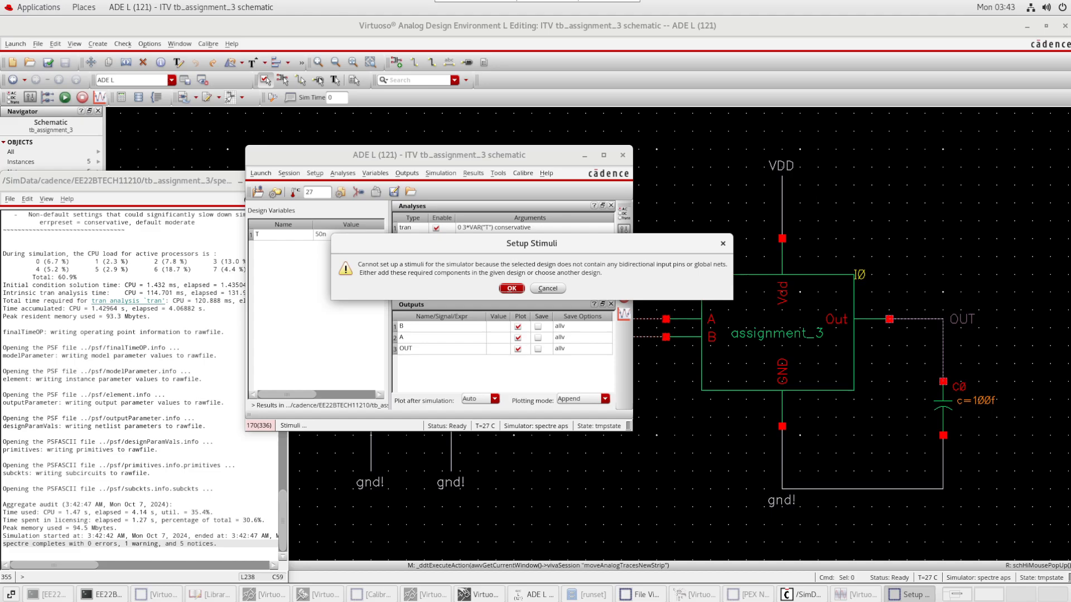
pyautogui.click(511, 289)
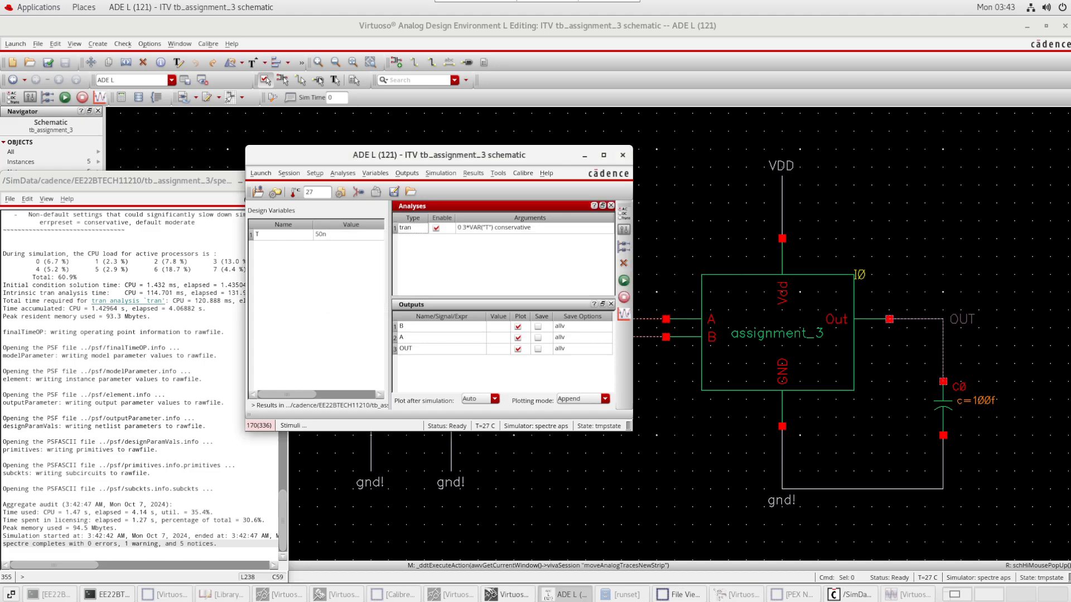
# Revisit and accept the simulation files setup with NAND_dspf and NAND_spef, then rerun the transient simulation in append mode
pyautogui.click(316, 174)
pyautogui.click(344, 272)
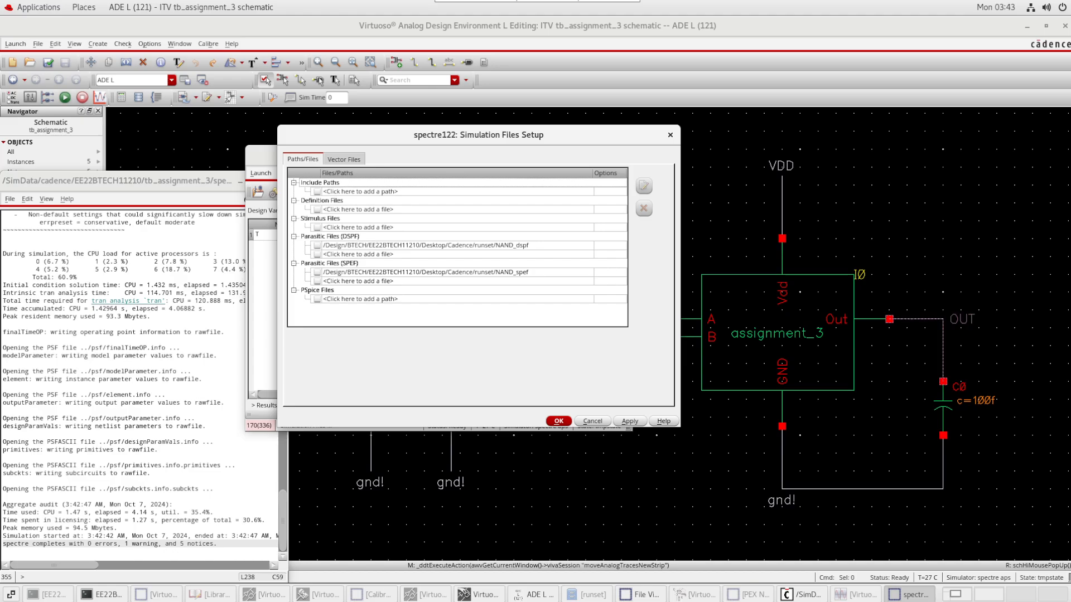
pyautogui.press('Return')
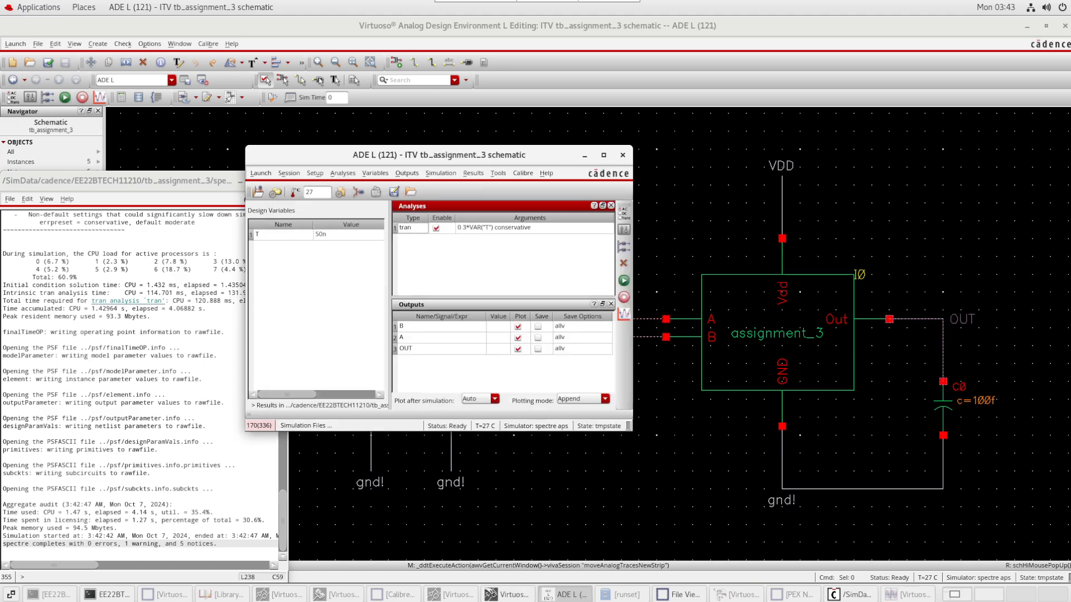
pyautogui.click(623, 281)
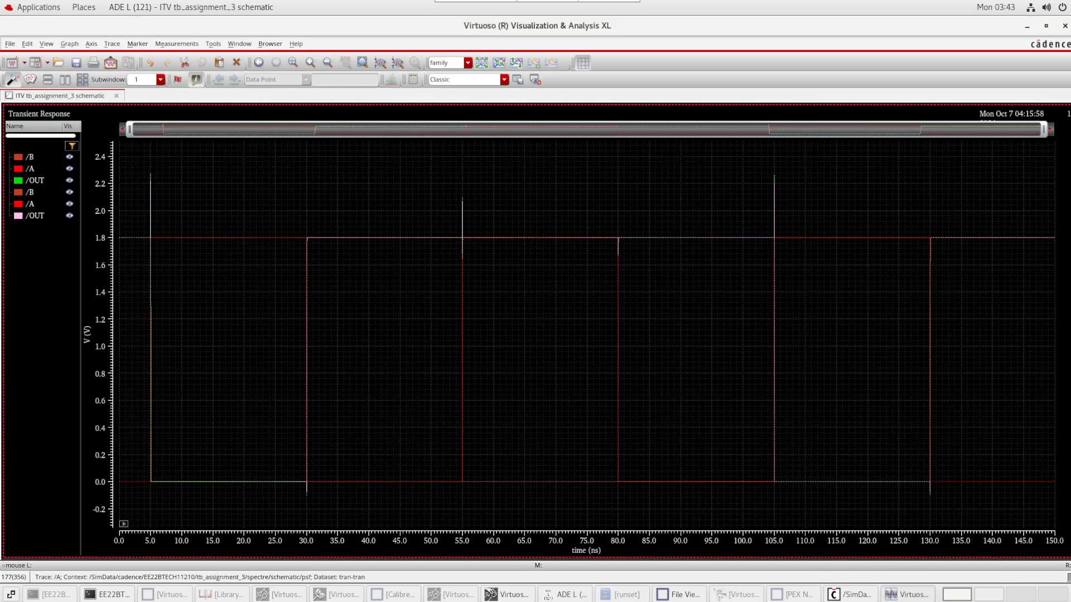
# Delete all A and B traces from the transient plot, keeping only the OUT traces of the two runs
pyautogui.click(33, 216)
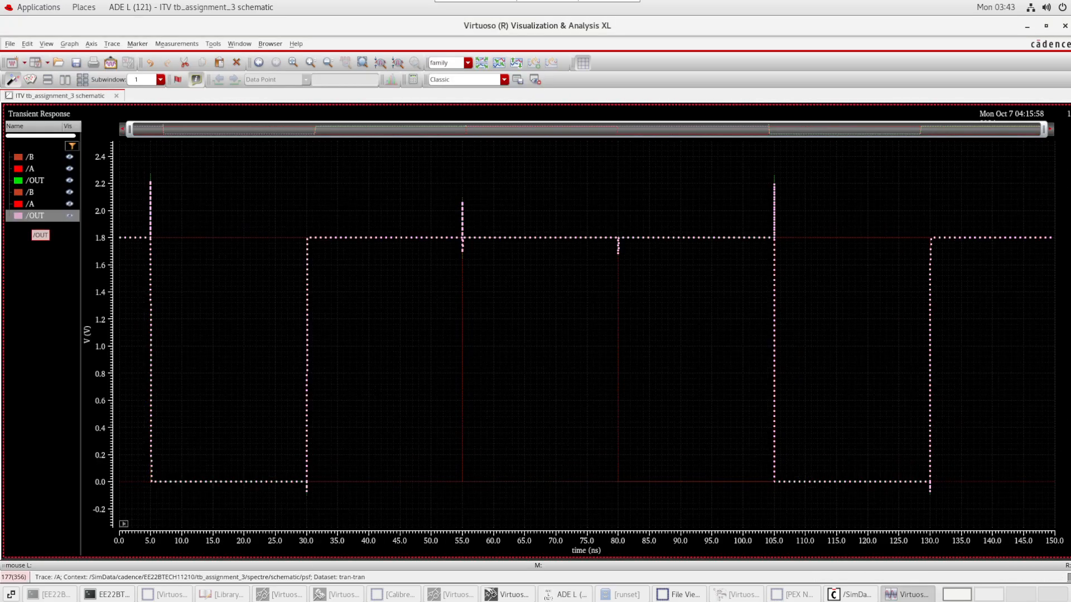
pyautogui.press('Escape')
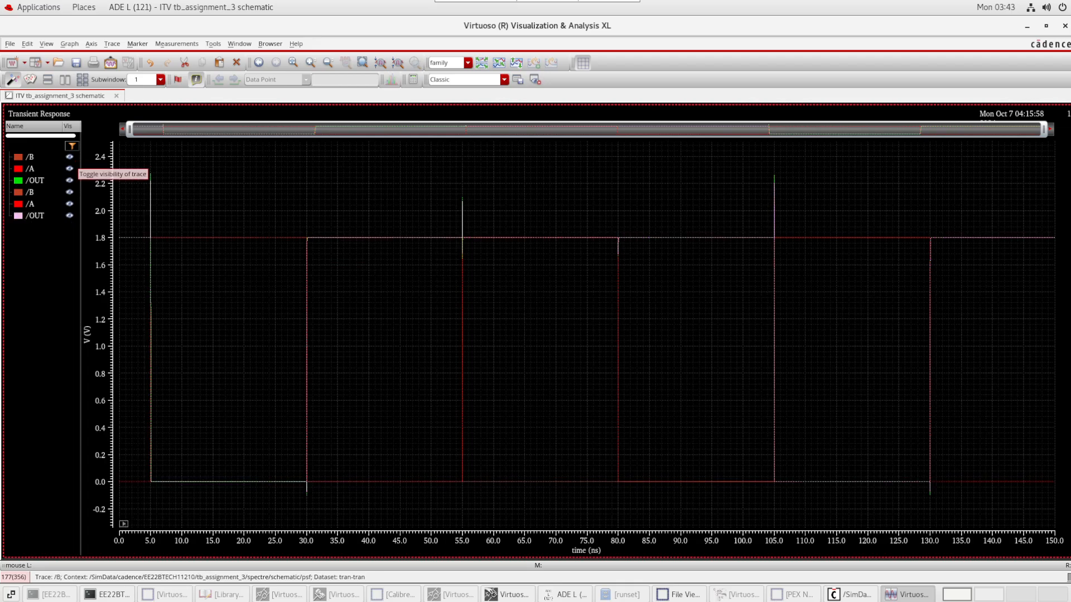
pyautogui.click(51, 158)
pyautogui.click(49, 159)
pyautogui.press('Delete')
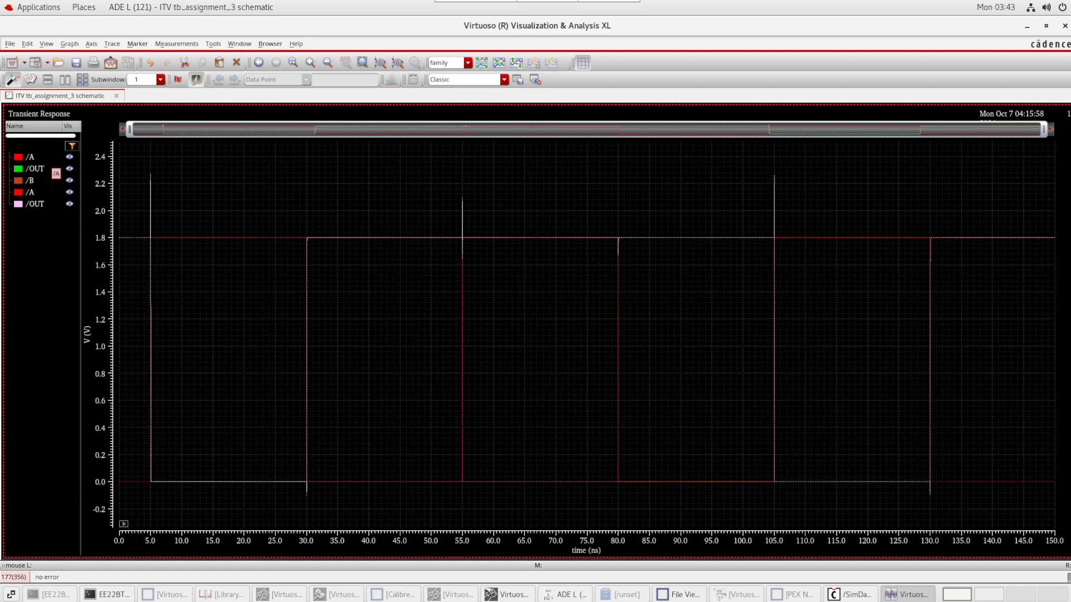
pyautogui.click(45, 160)
pyautogui.press('Delete')
pyautogui.click(43, 169)
pyautogui.press('Delete')
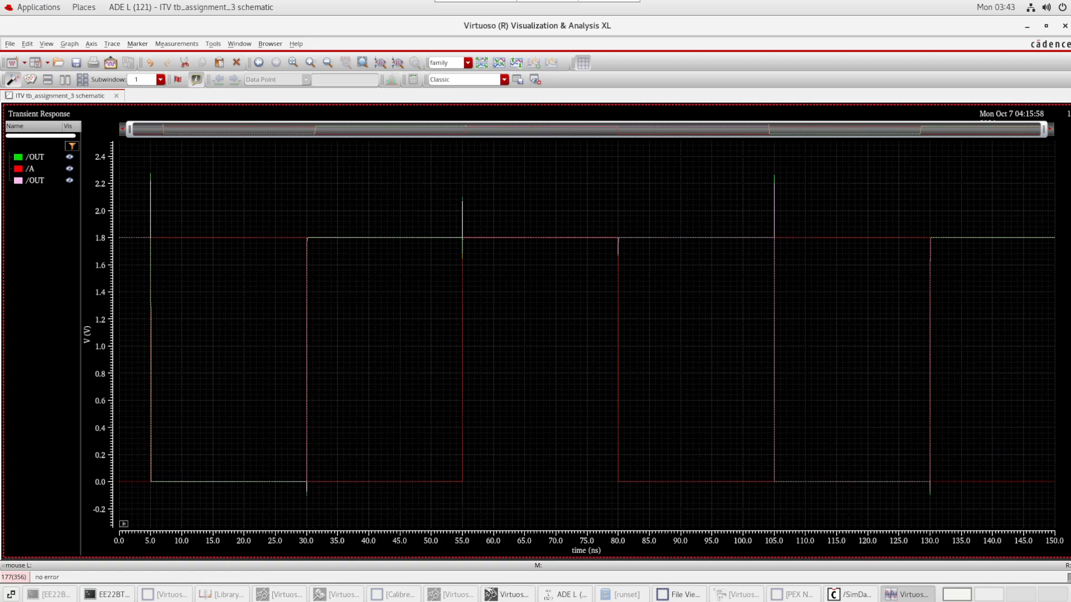
pyautogui.press('Delete')
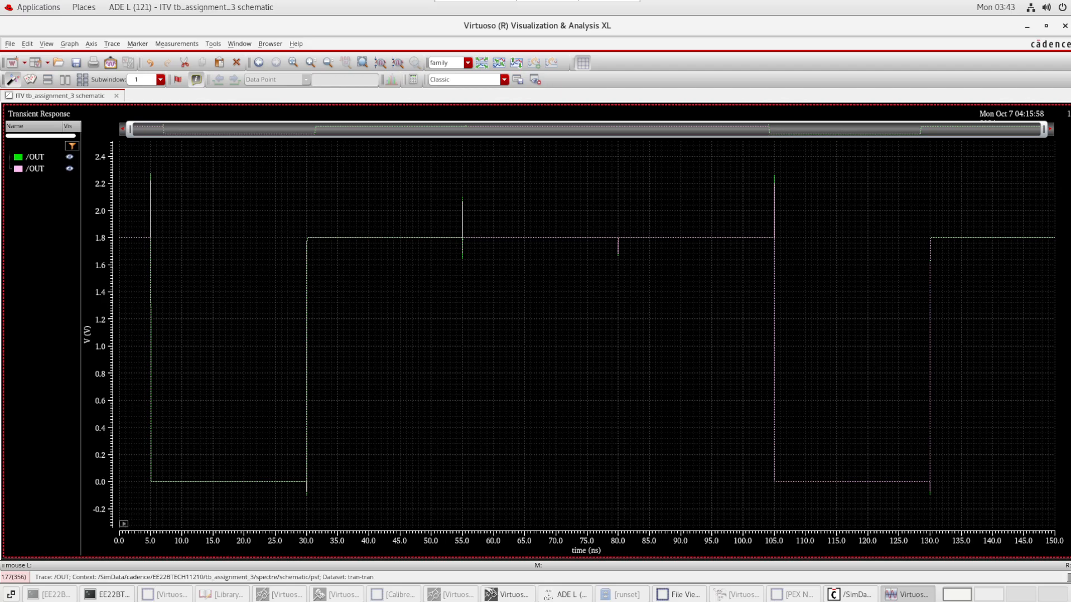
# Compare the two OUT traces at the rising transition near 30 ns, including the dip just before it
pyautogui.scroll(15, 301, 334)
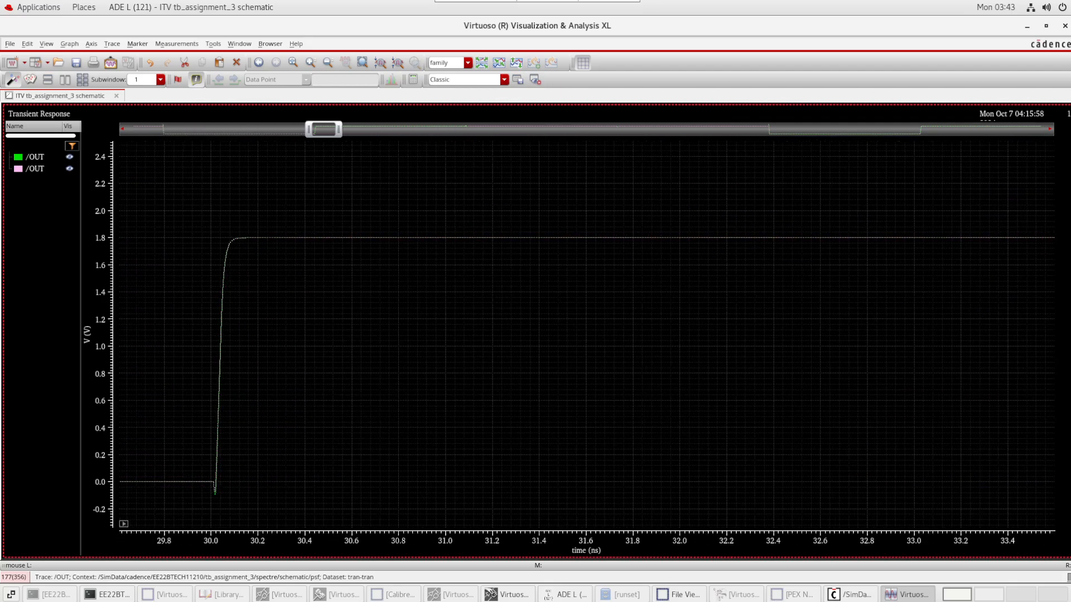
pyautogui.scroll(10, 168, 267)
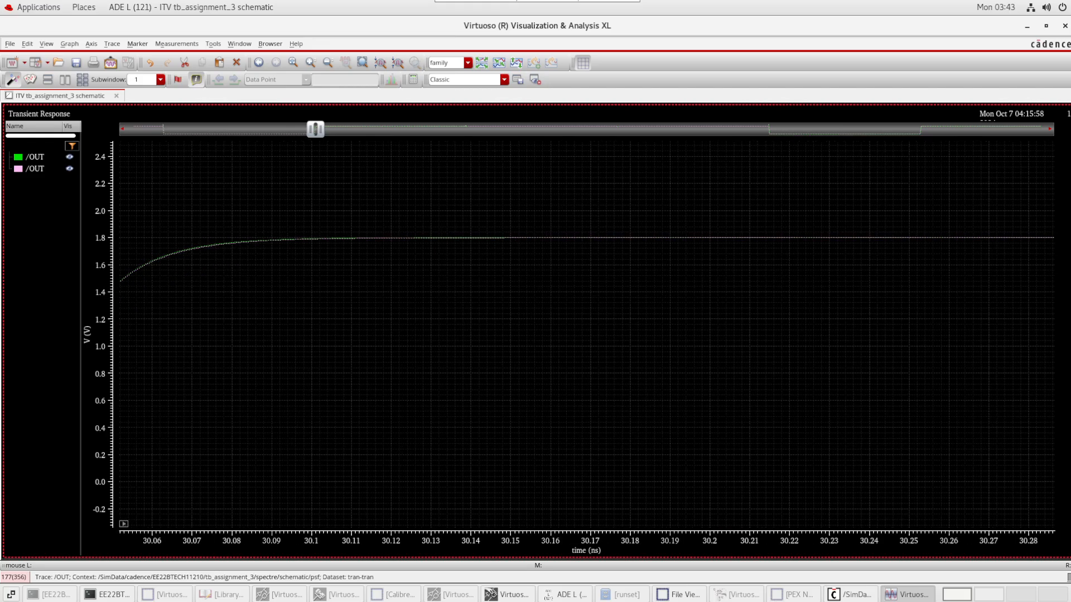
pyautogui.scroll(-3, 630, 335)
pyautogui.scroll(1, 338, 335)
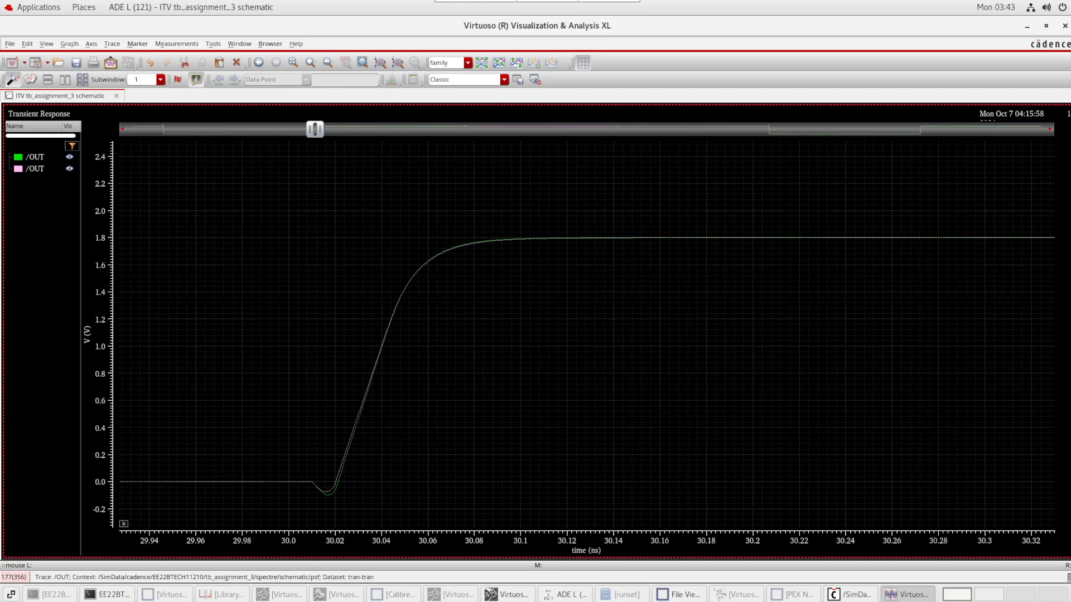
pyautogui.scroll(8, 328, 495)
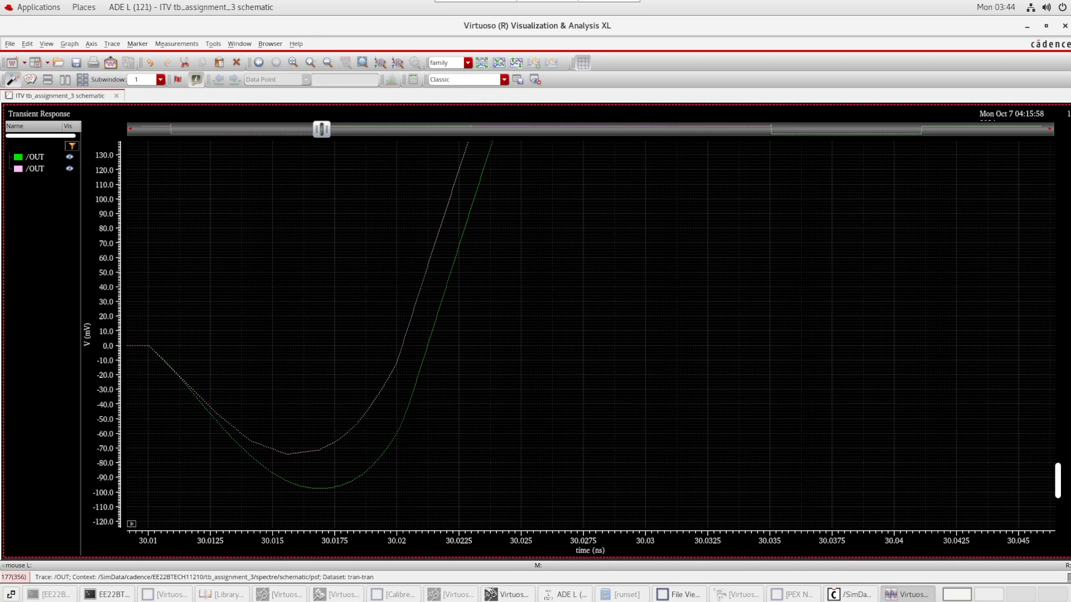
pyautogui.scroll(-8, 328, 491)
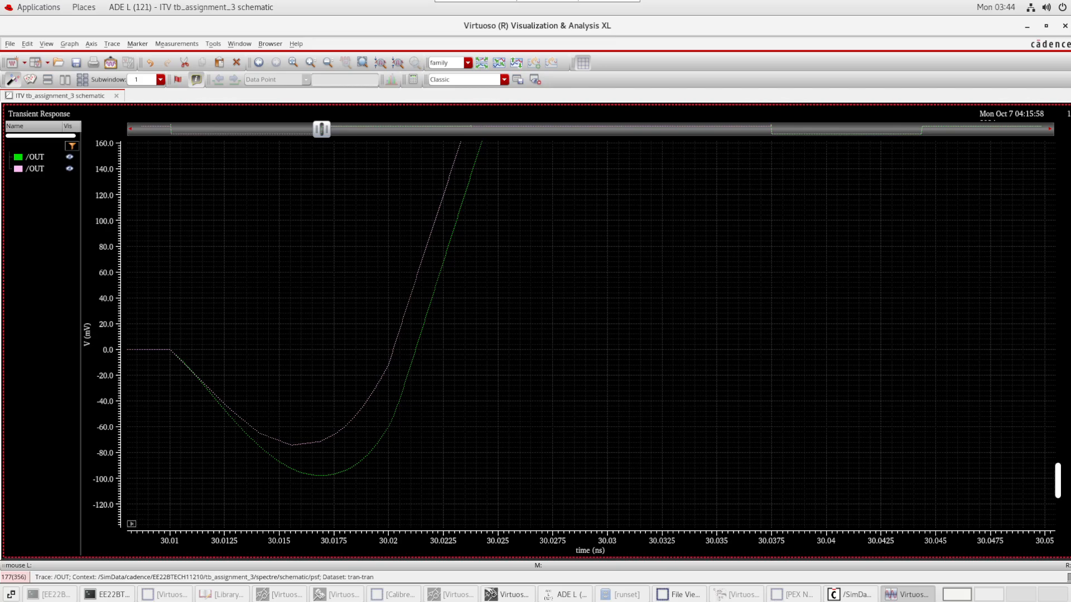
pyautogui.scroll(-8, 328, 485)
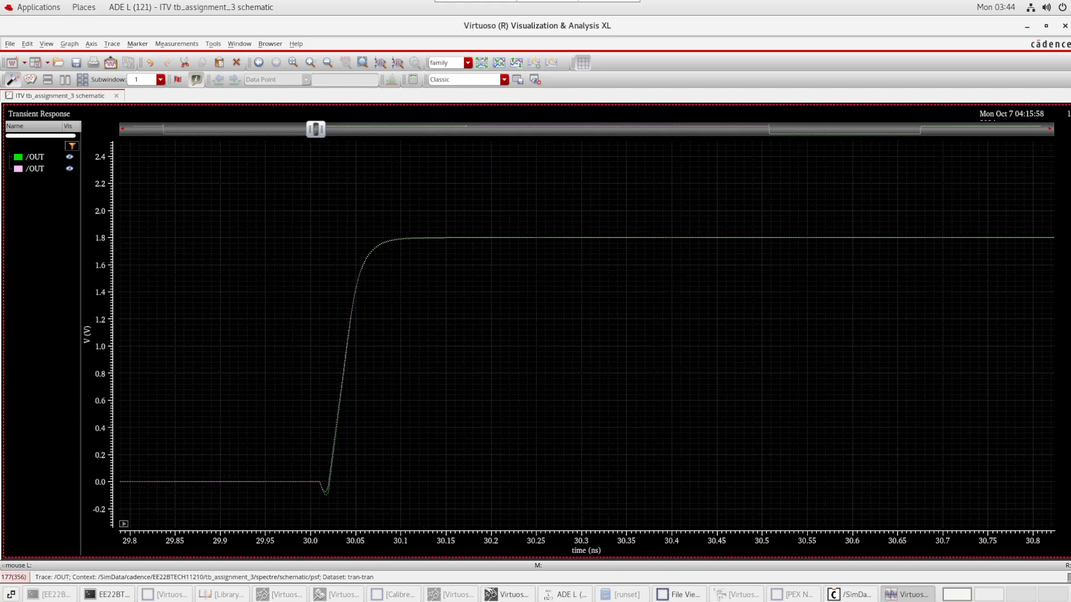
pyautogui.scroll(-5, 328, 486)
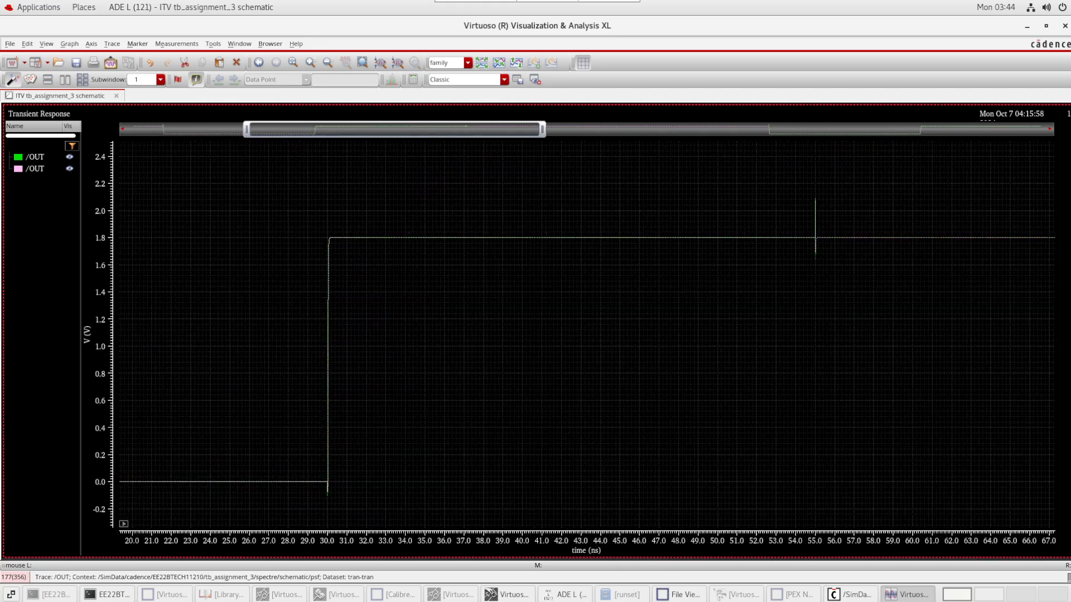
# Compare the peak and undershoot of the two OUT traces at the glitch near 55 ns
pyautogui.scroll(4, 527, 248)
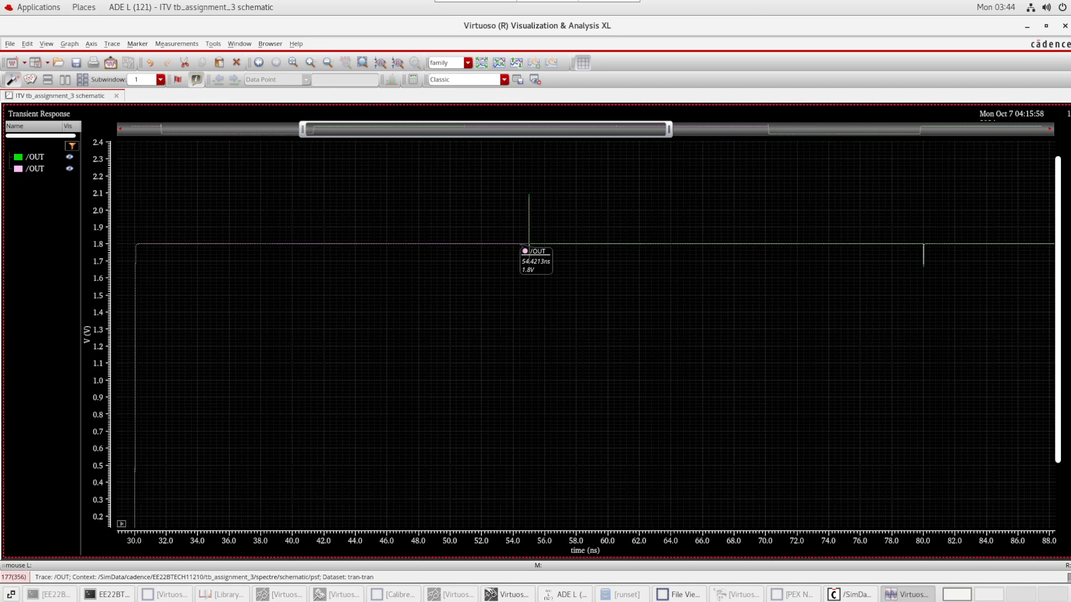
pyautogui.scroll(8, 528, 248)
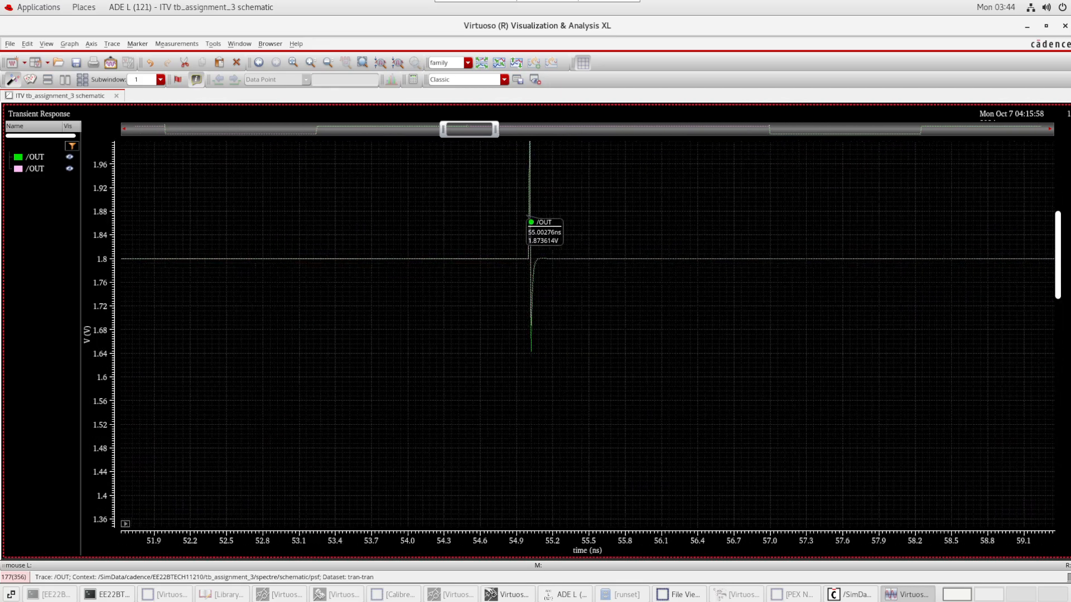
pyautogui.scroll(3, 579, 248)
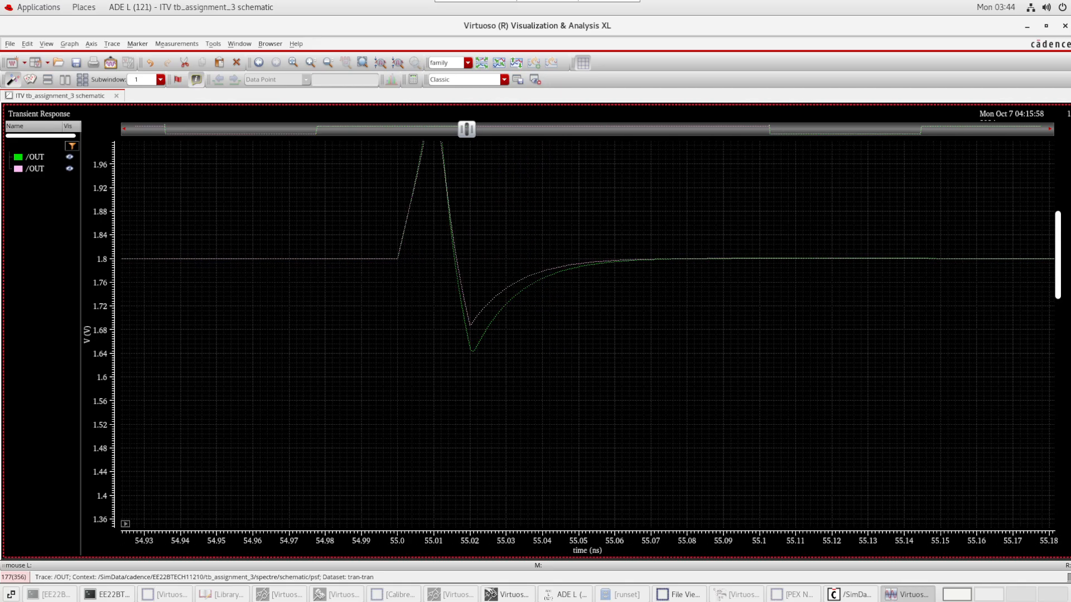
pyautogui.scroll(3, 426, 248)
pyautogui.scroll(-1, 427, 249)
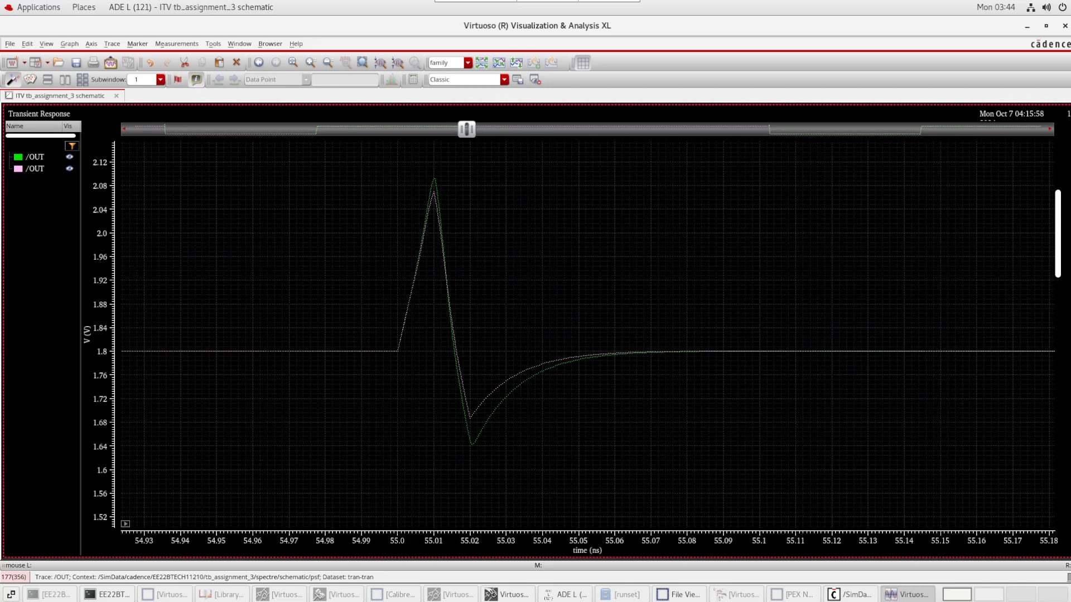
pyautogui.keyDown('ctrl'); pyautogui.scroll(1, 426, 248); pyautogui.keyUp('ctrl')
pyautogui.keyDown('ctrl'); pyautogui.scroll(1, 426, 248); pyautogui.keyUp('ctrl')
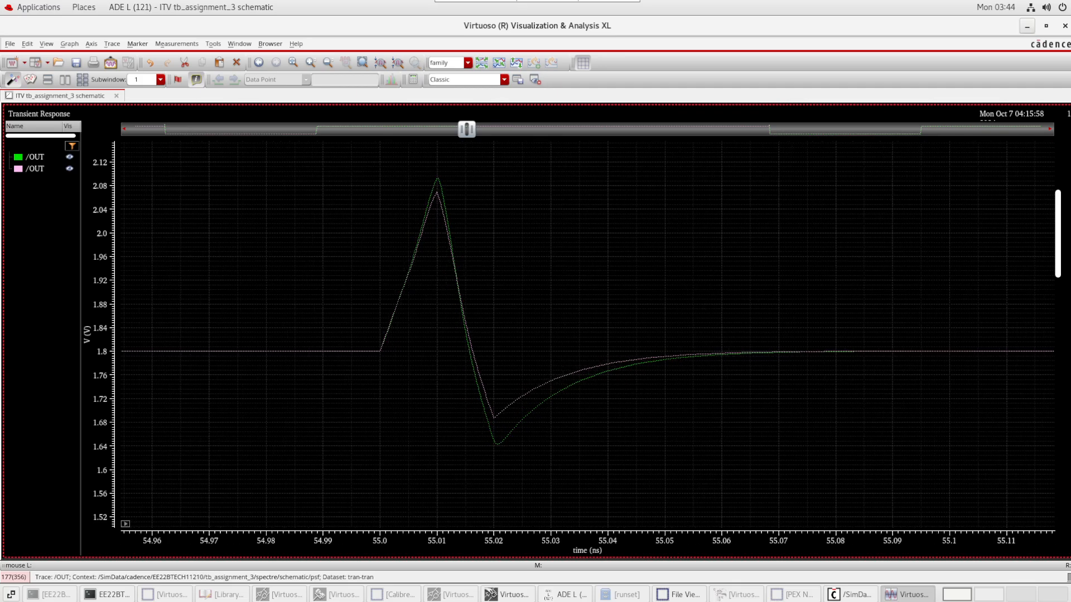
# Close the waveform window, then review and close the simulation files setup with the NAND_dspf and NAND_spef parasitic files
pyautogui.click(1065, 25)
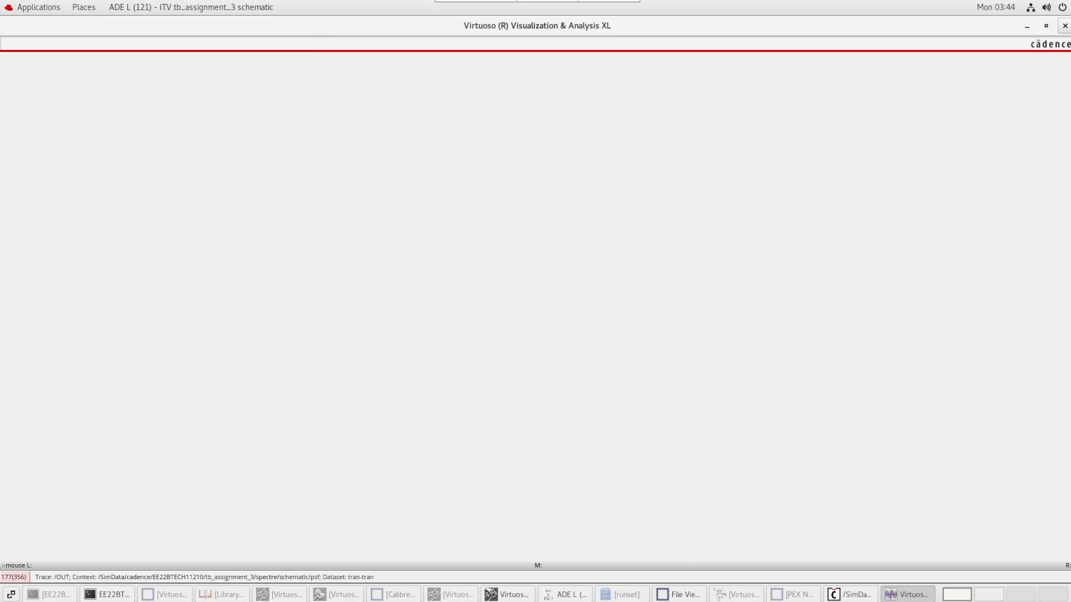
pyautogui.click(474, 260)
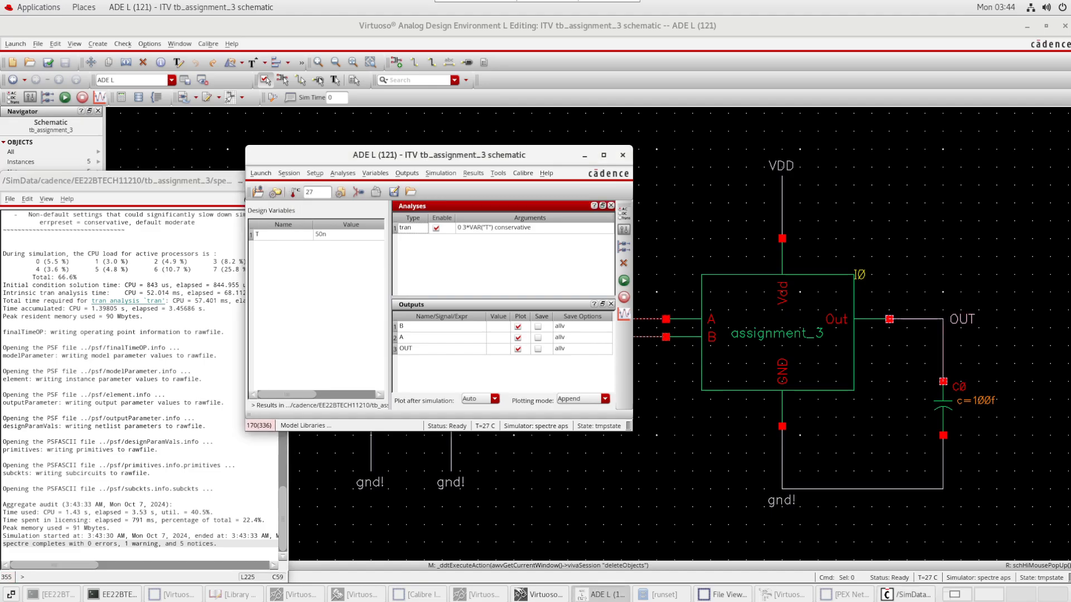
pyautogui.click(315, 173)
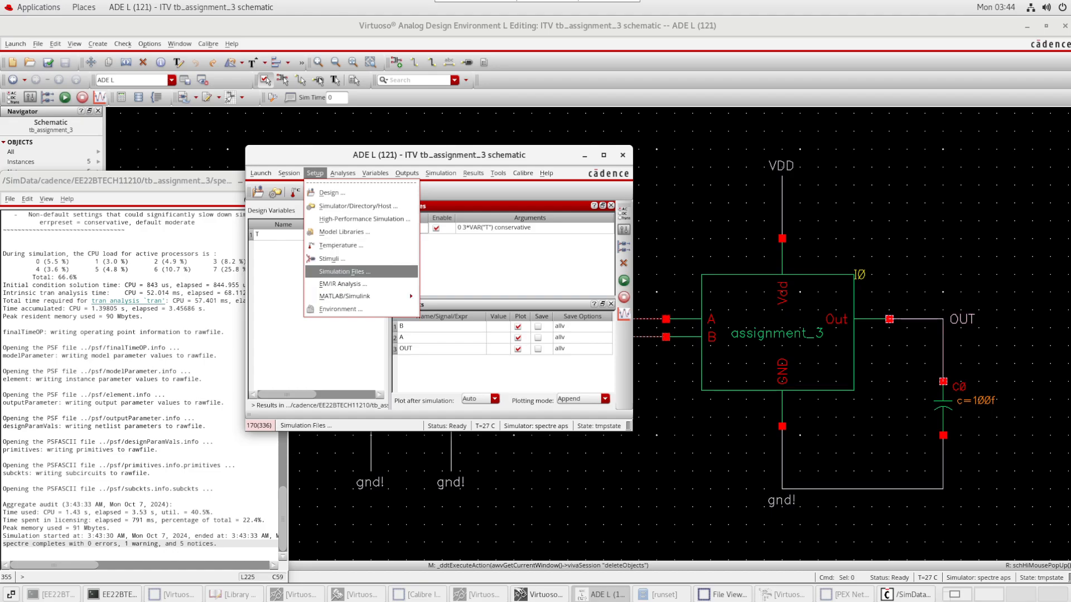
pyautogui.click(345, 271)
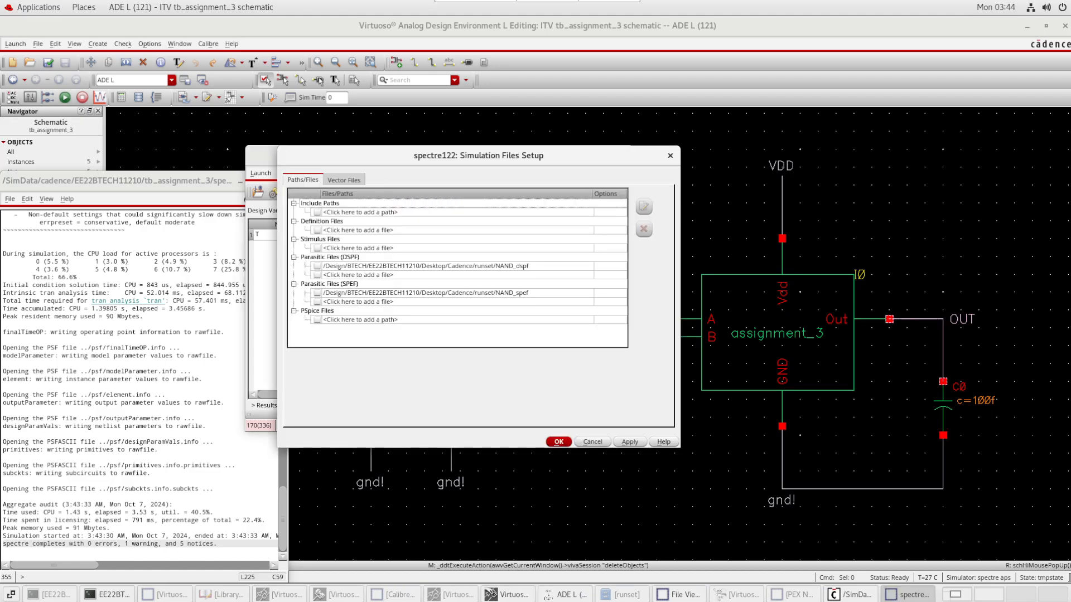
pyautogui.click(317, 293)
pyautogui.press('Return')
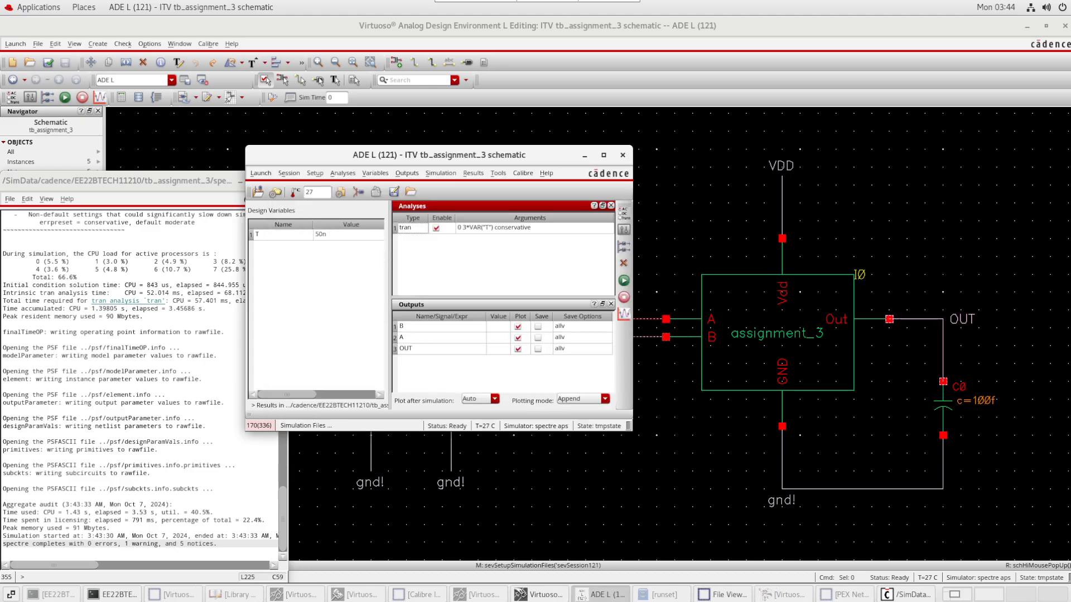
# Inspect the calibre_RCC view of cell assignment_3 in the Library Manager, then minimize the Library Manager
pyautogui.click(233, 595)
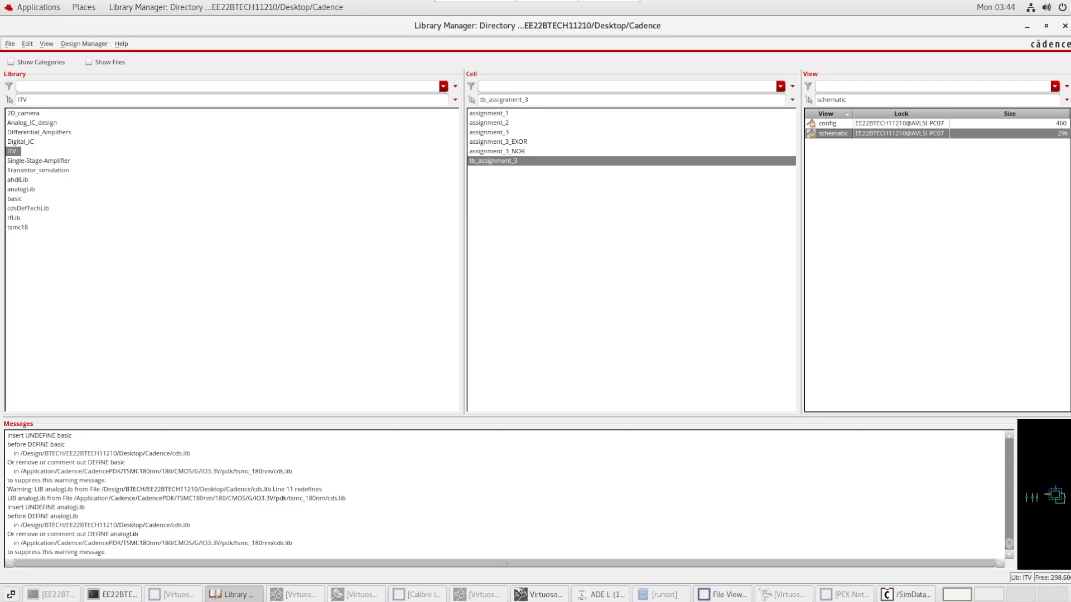
pyautogui.click(489, 132)
pyautogui.click(836, 123)
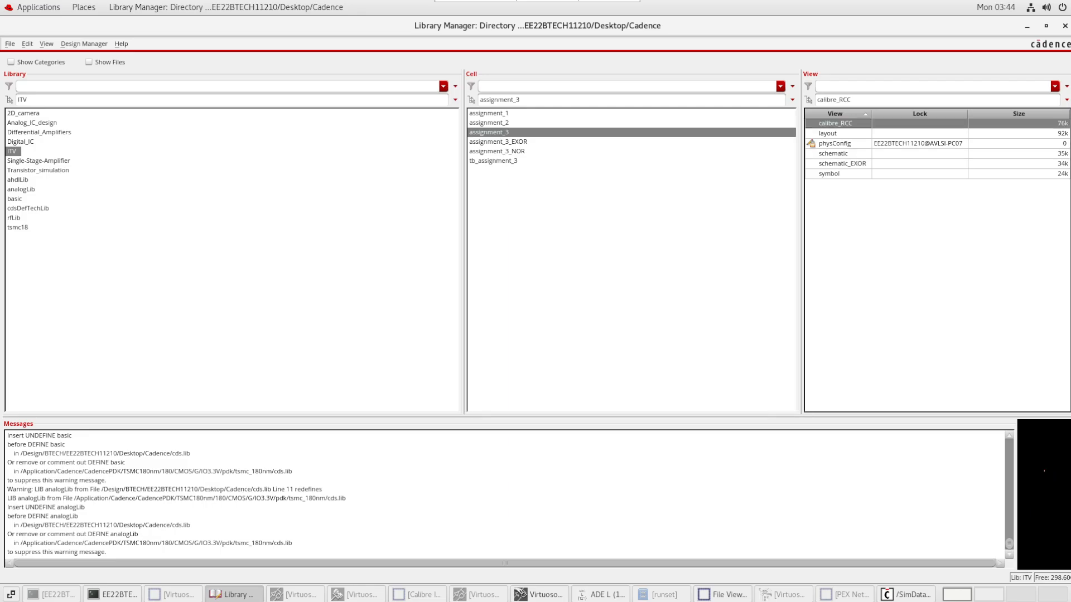
pyautogui.click(1027, 26)
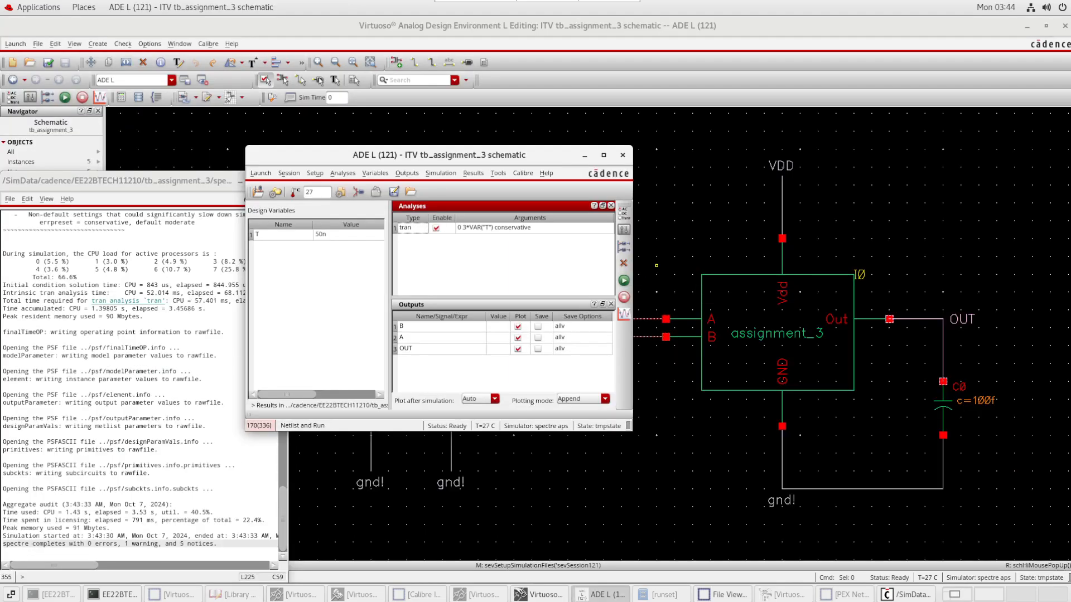
pyautogui.click(313, 290)
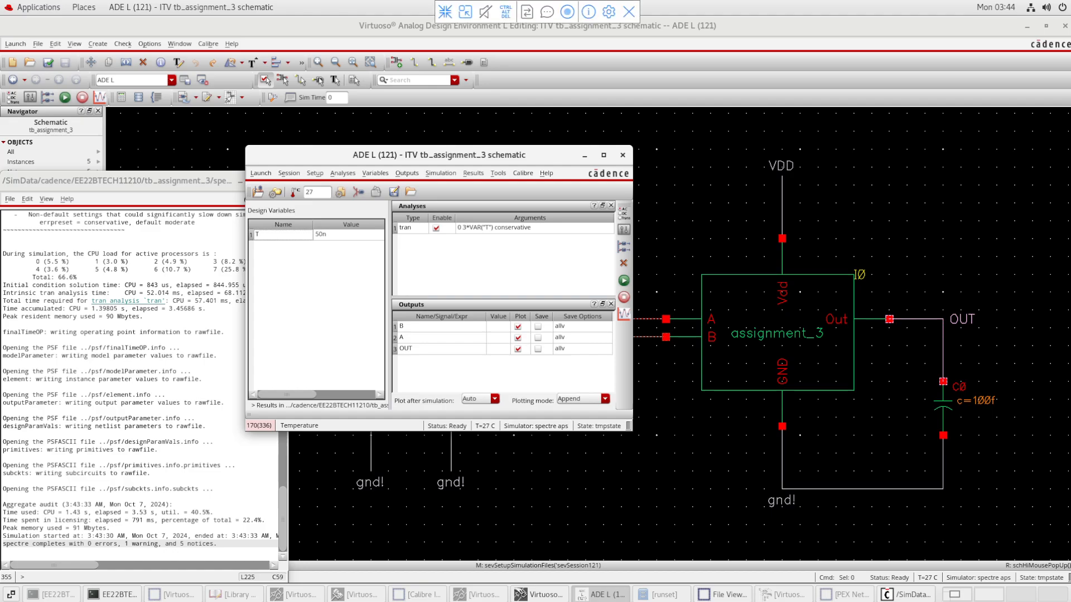
pyautogui.click(445, 12)
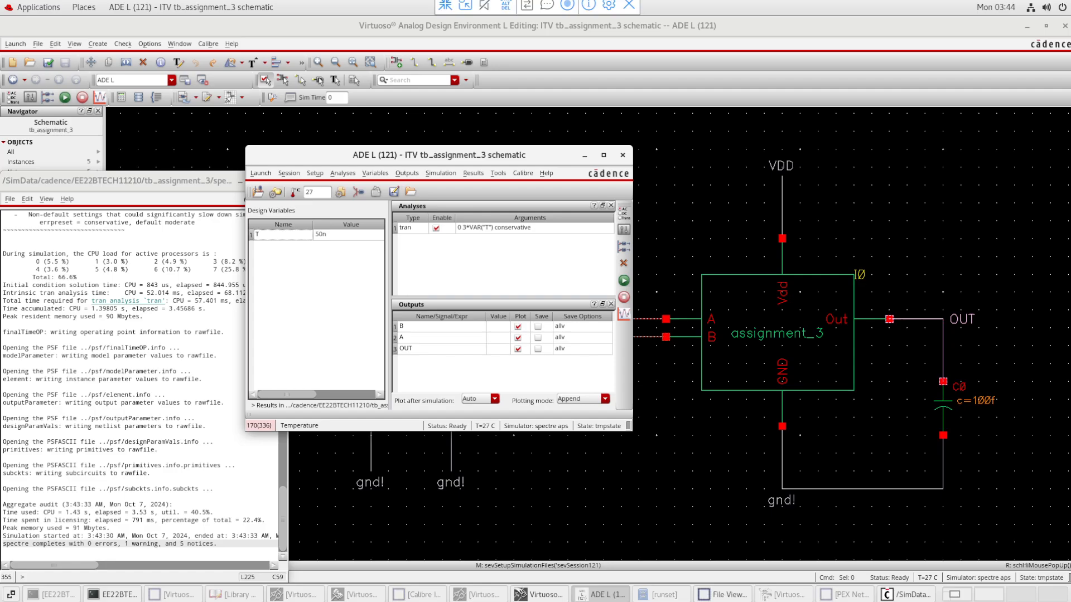
pyautogui.click(315, 173)
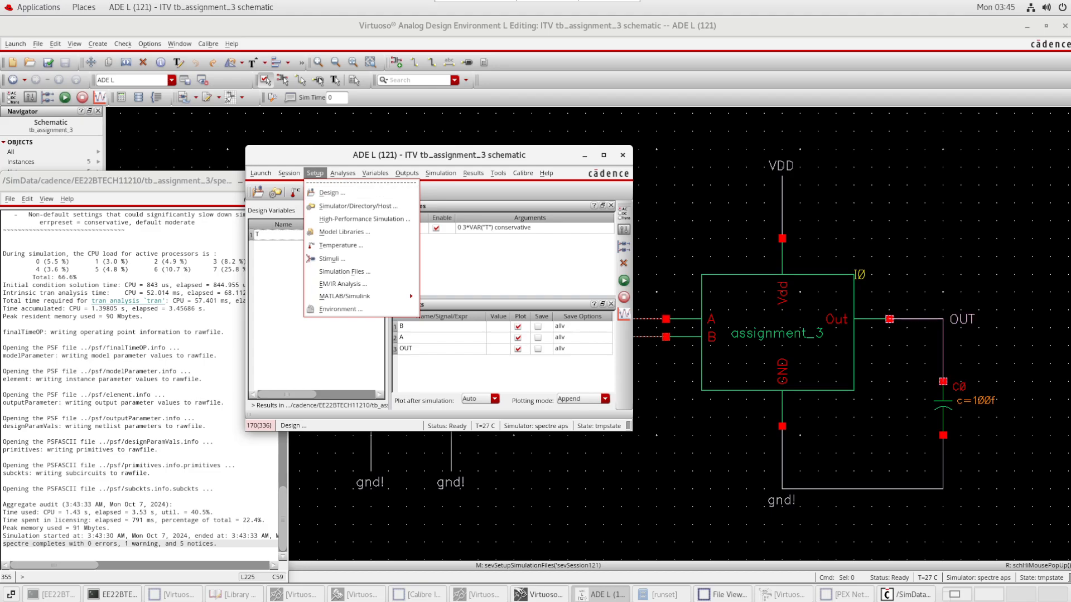
pyautogui.click(674, 158)
pyautogui.click(674, 159)
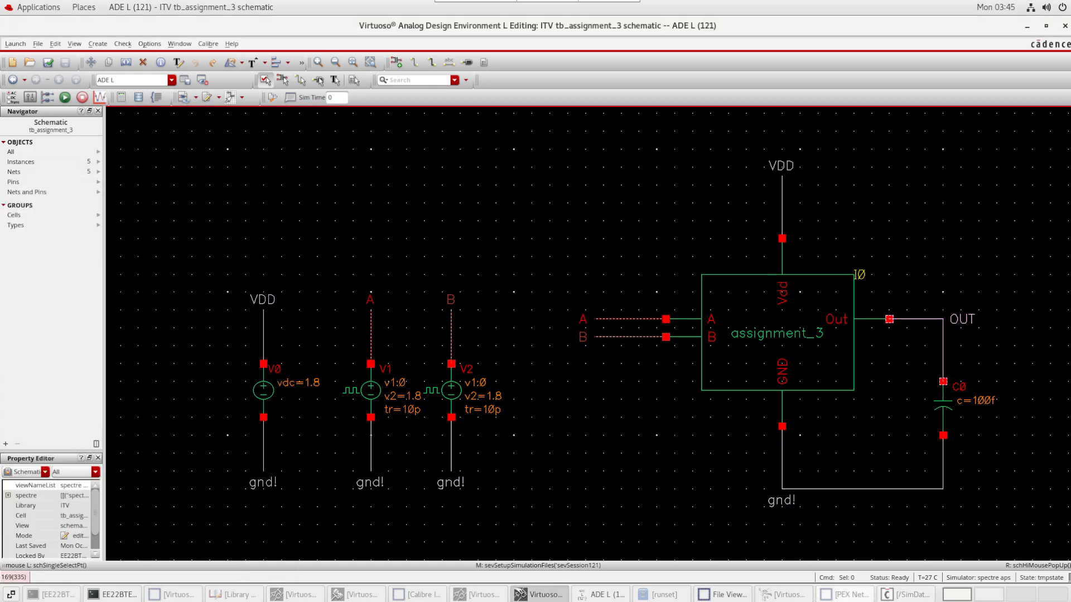
# Return to the ADE L session and check the DSPF and SPEF entries in the simulation files setup, then cancel it
pyautogui.click(600, 594)
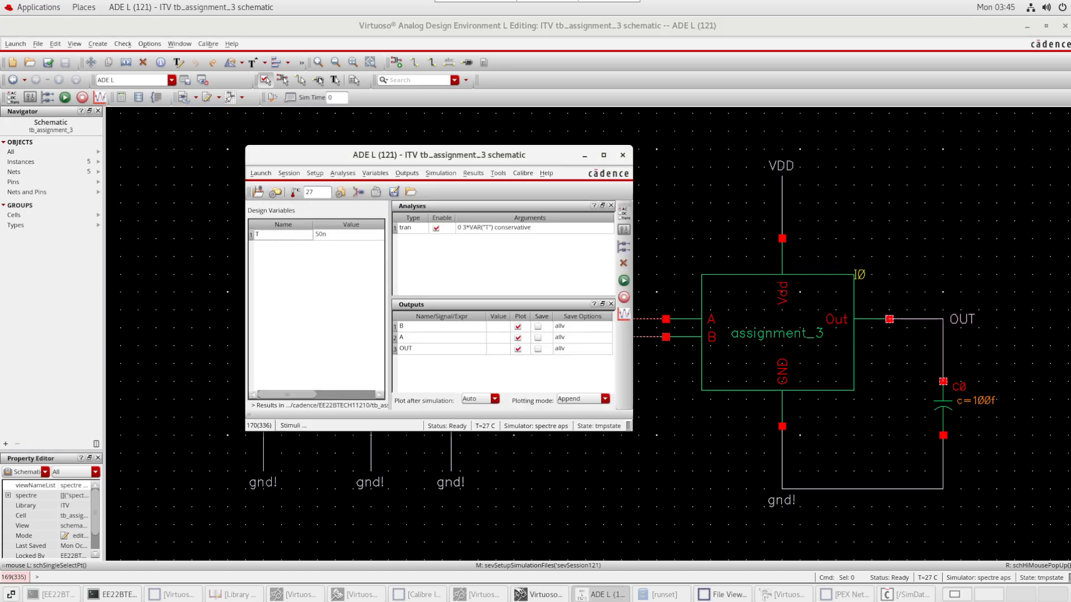
pyautogui.click(315, 173)
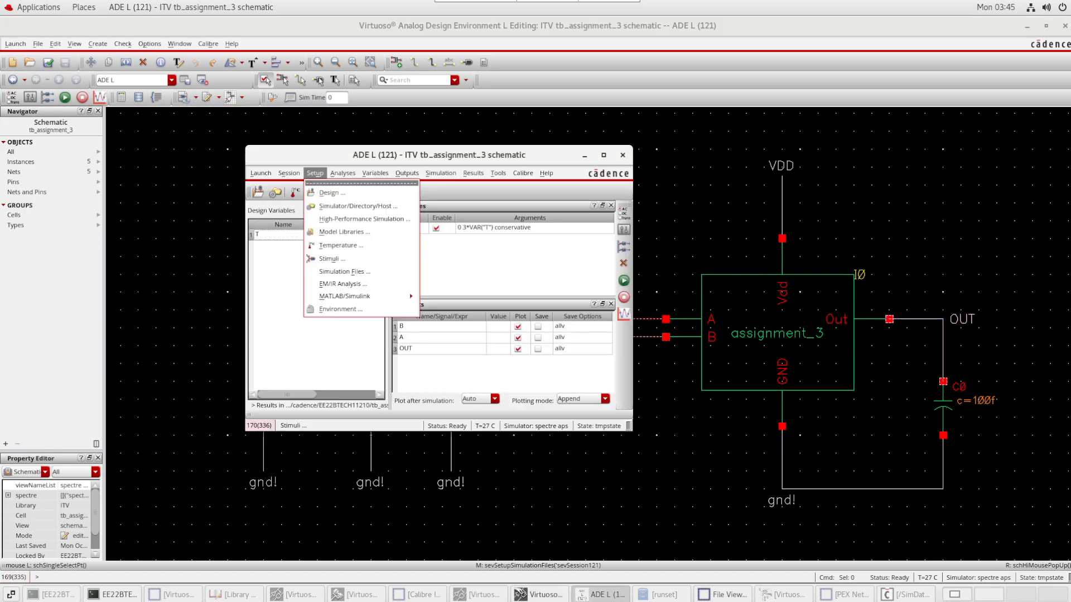
pyautogui.click(344, 272)
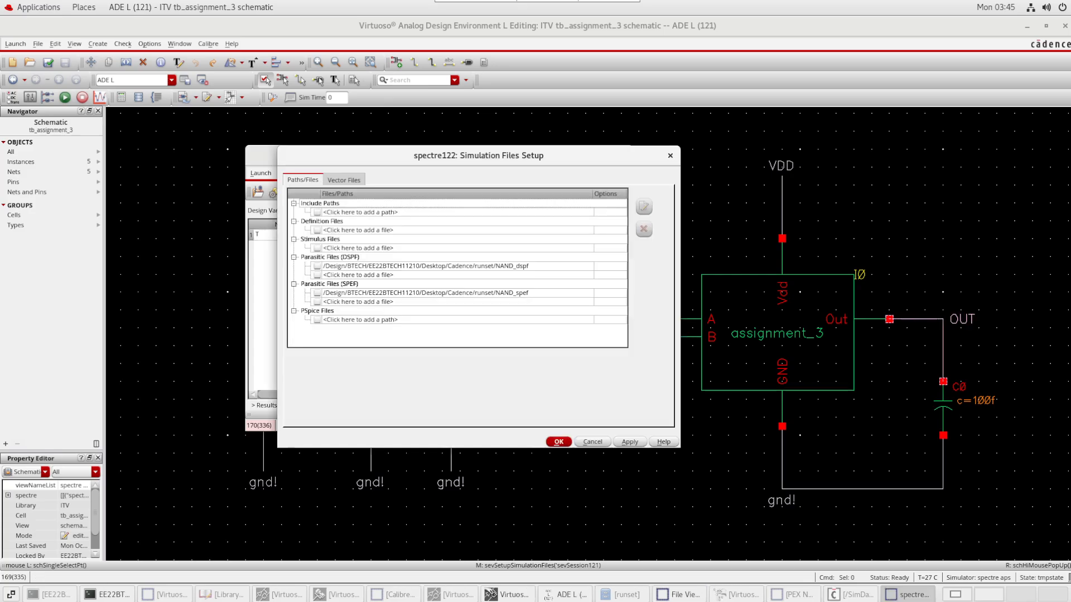
pyautogui.click(592, 442)
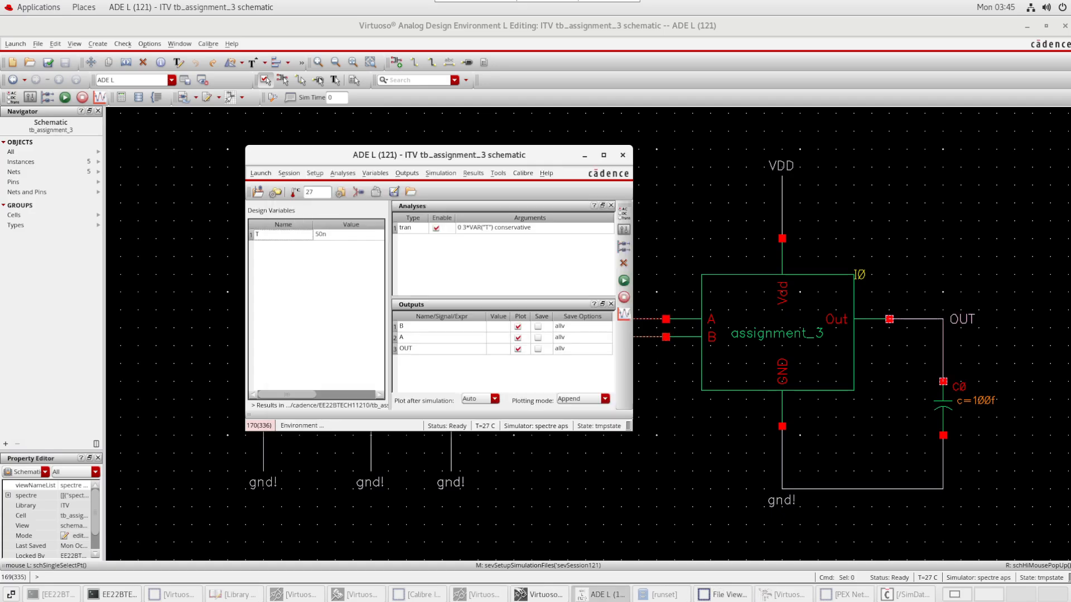
# Change the ADE L design to the config view of ITV tb_assignment_3 in edit mode, saving the current state
pyautogui.click(315, 173)
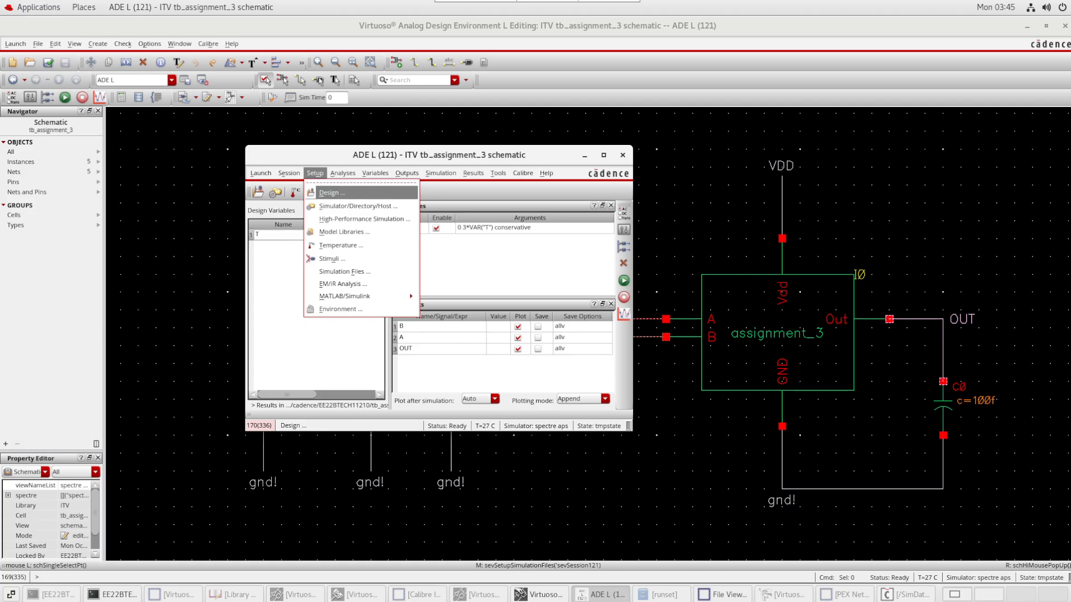
pyautogui.click(329, 193)
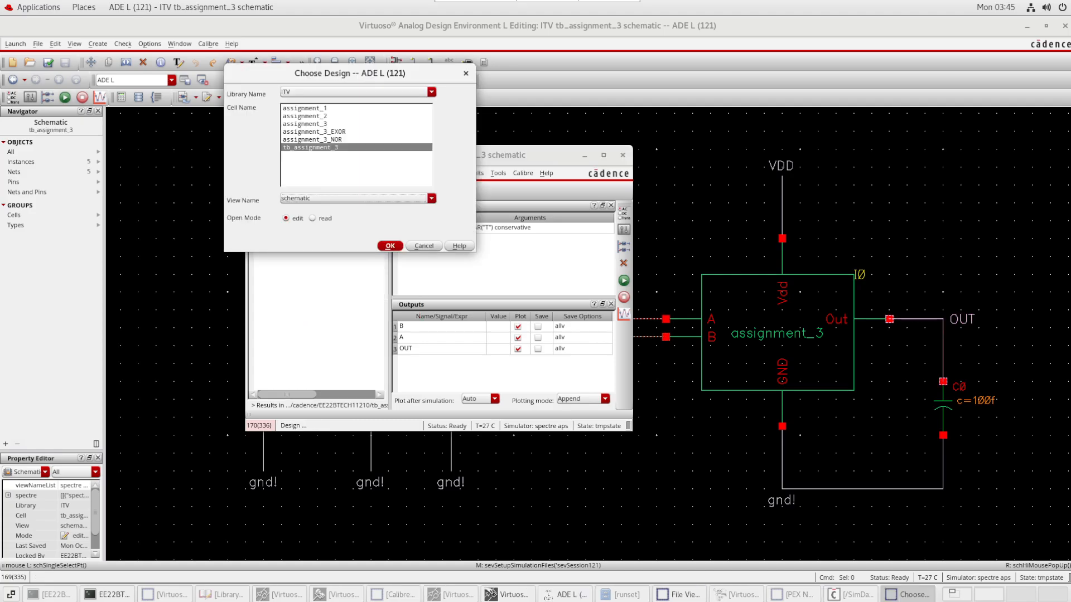
pyautogui.click(432, 199)
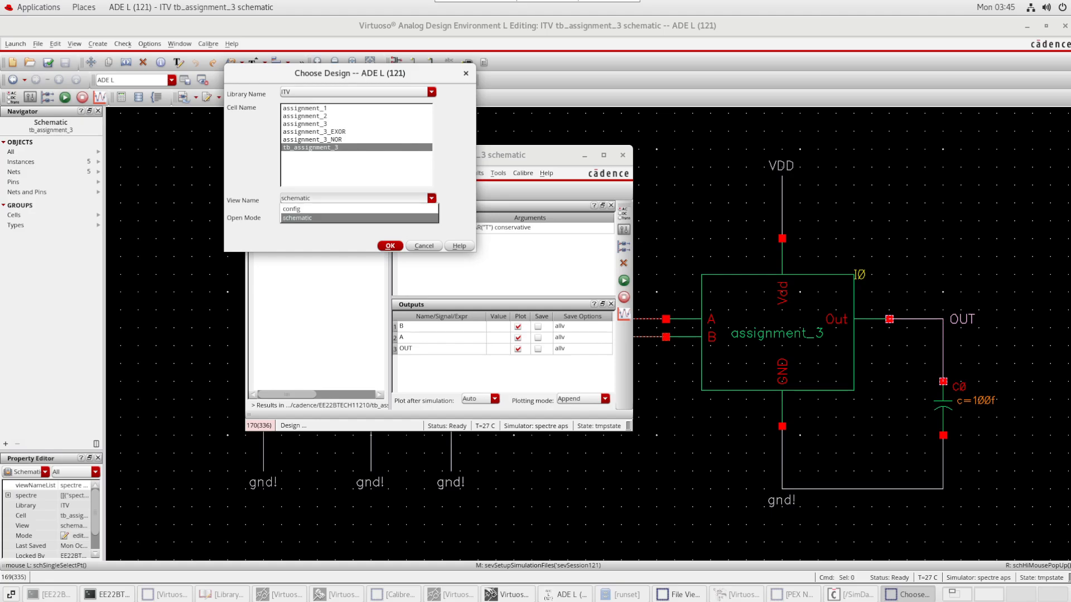
pyautogui.click(358, 209)
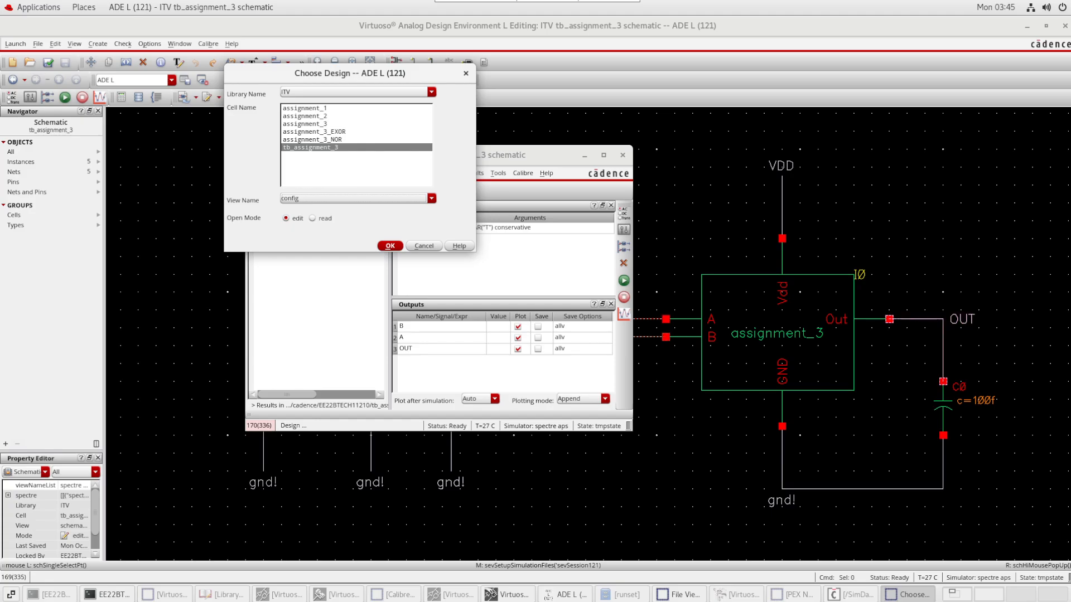
pyautogui.press('Return')
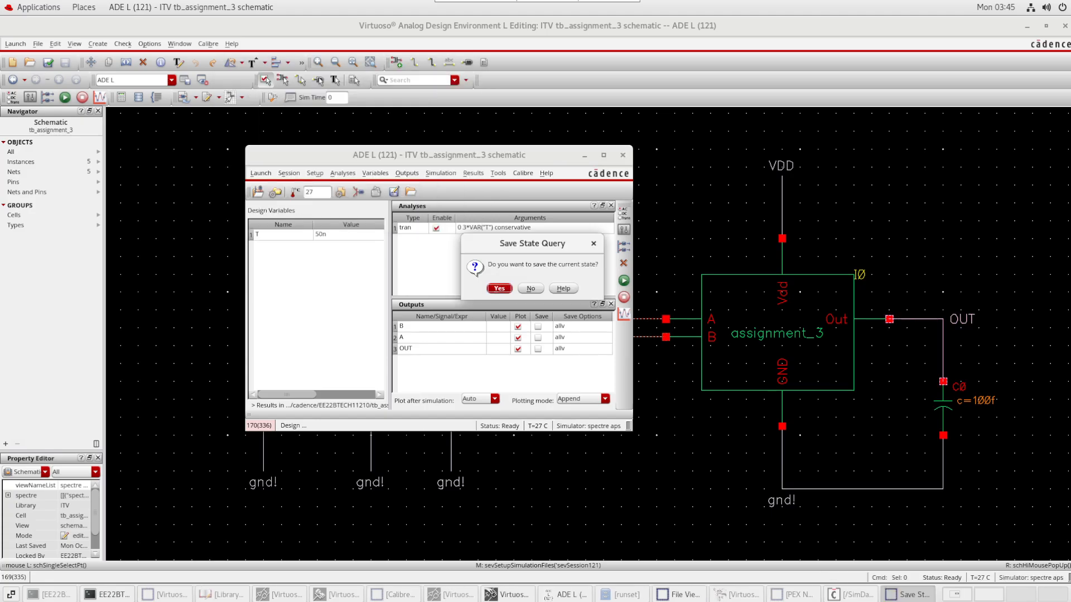
pyautogui.press('Return')
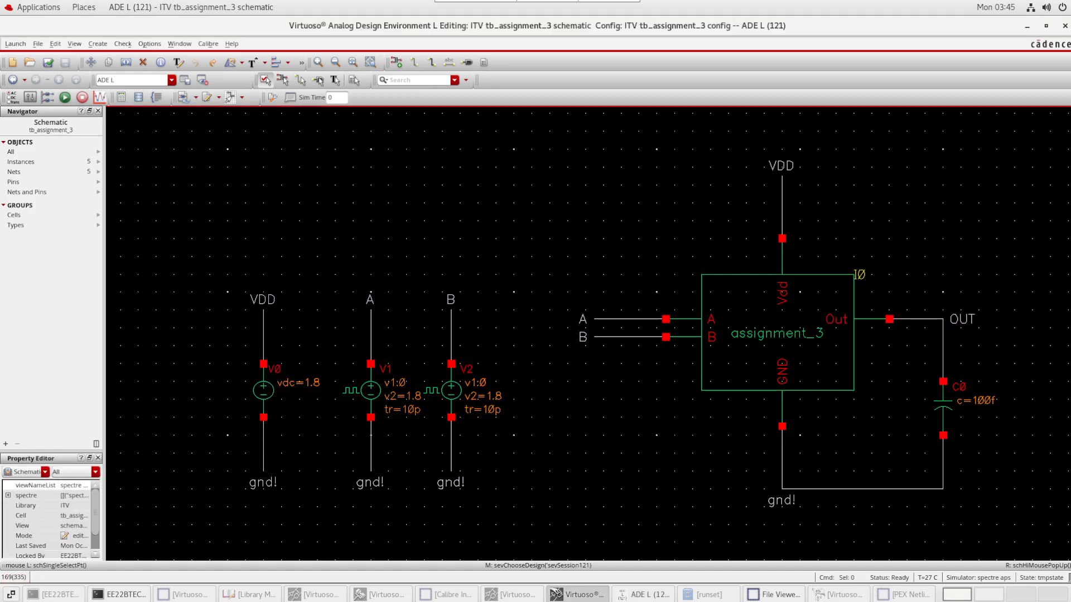
pyautogui.press('l')
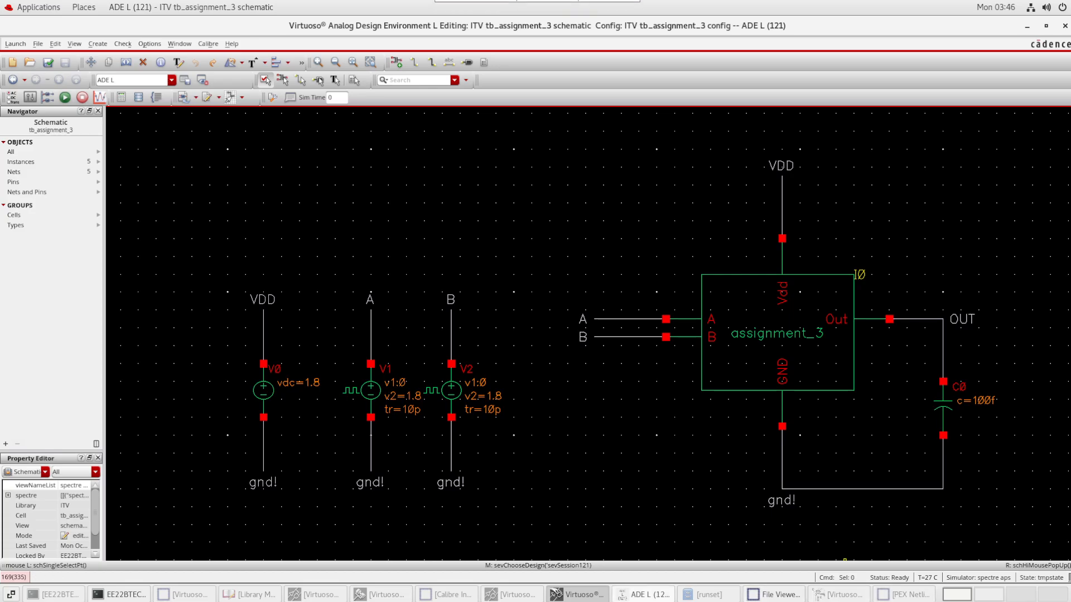
# Check the ADE L session, then open the config view of tb_assignment_3 from the Library Manager to inspect its bindings and close it
pyautogui.click(646, 595)
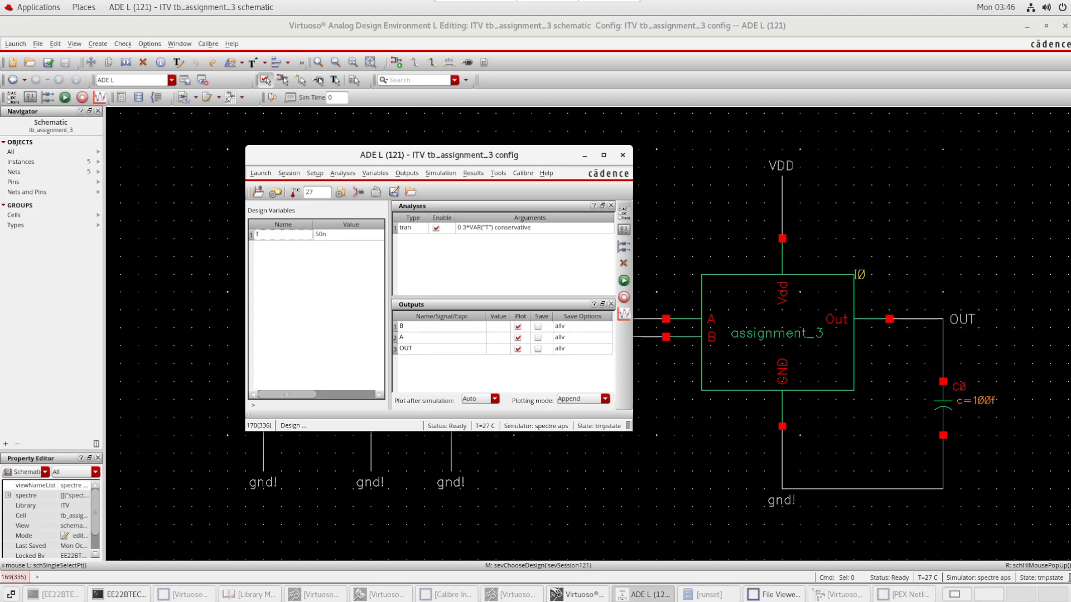
pyautogui.click(503, 263)
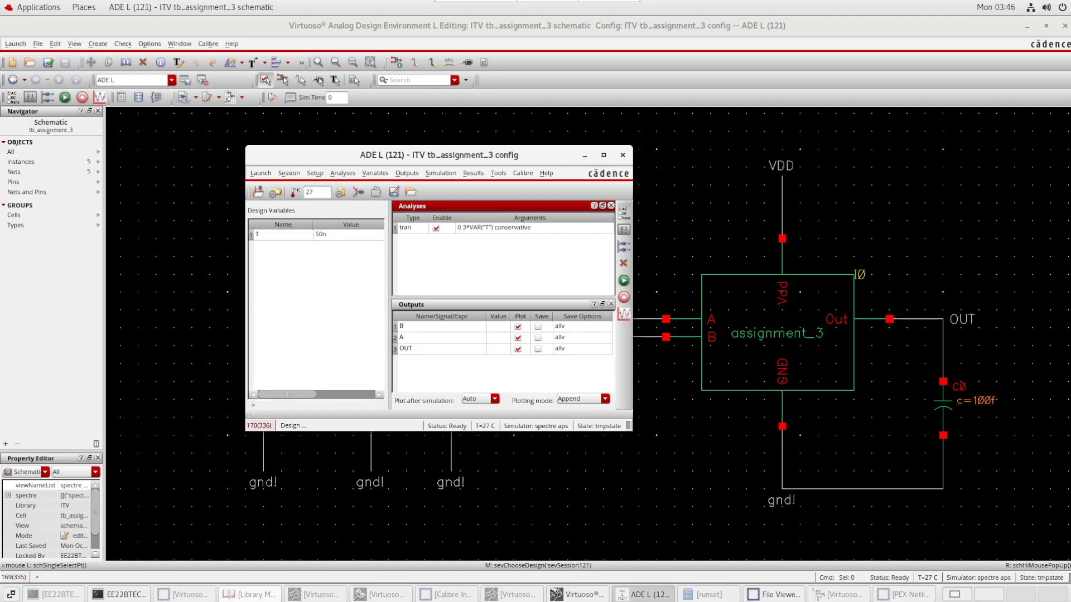
pyautogui.click(248, 594)
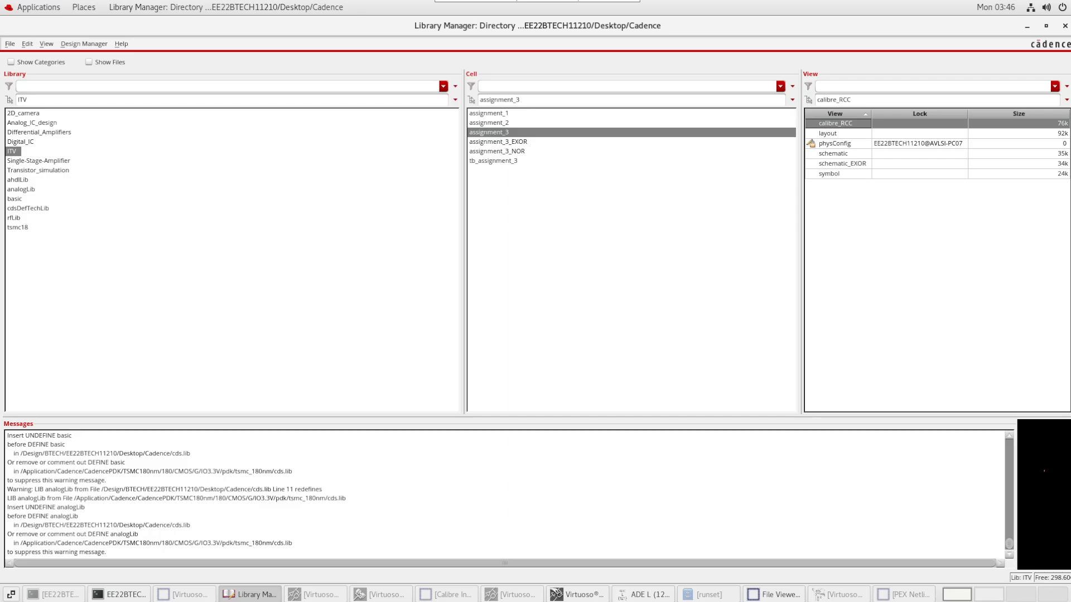
pyautogui.click(494, 161)
pyautogui.click(828, 124)
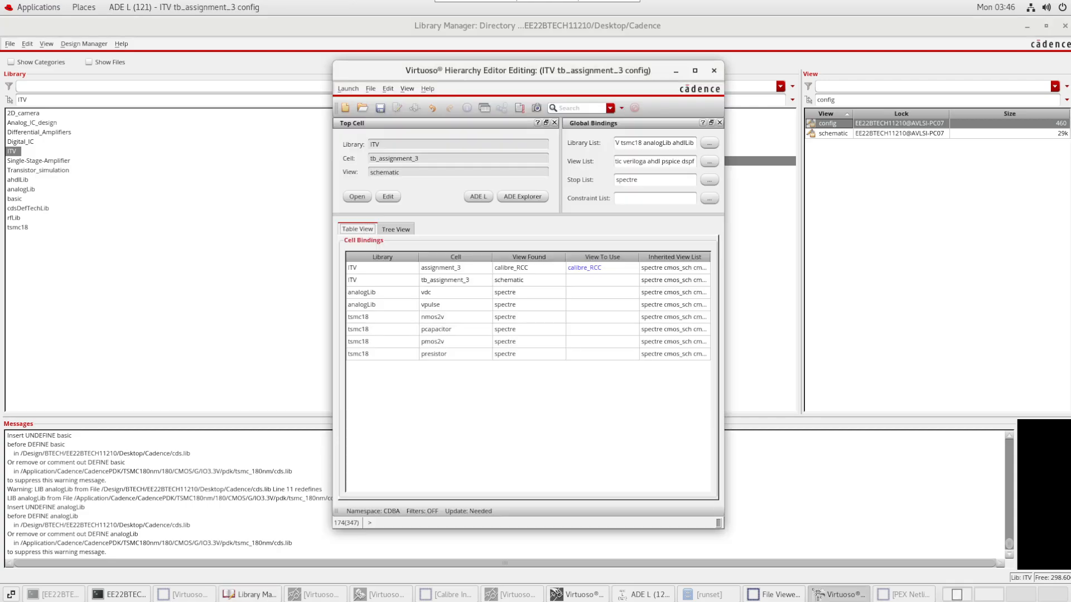
pyautogui.click(714, 71)
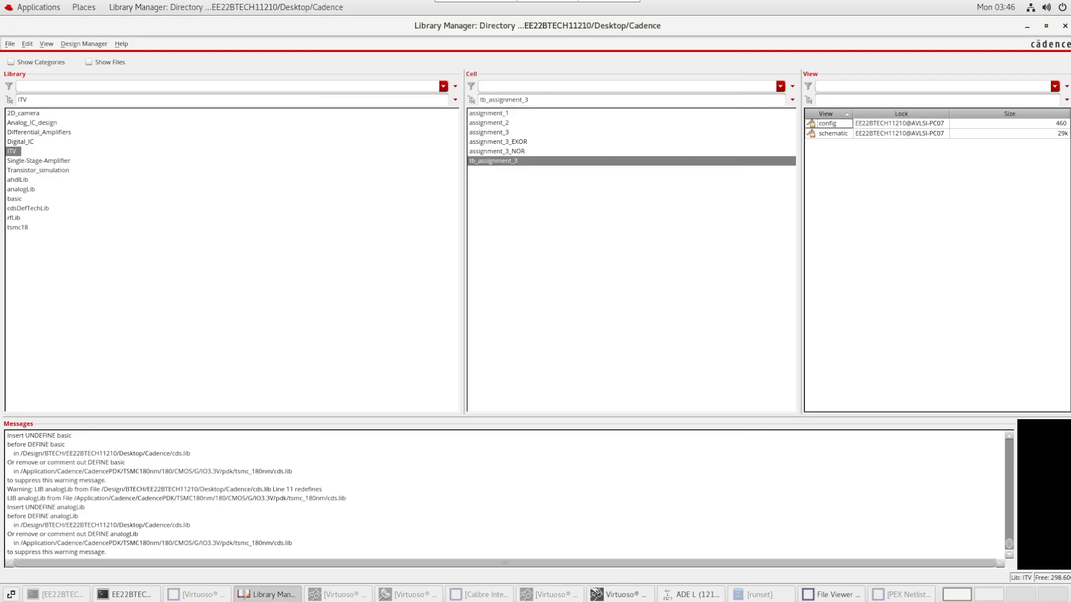
# Reopen the tb_assignment_3 config with its top schematic for editing, then close the Hierarchy Editor and return to the Library Manager
pyautogui.doubleClick(828, 123)
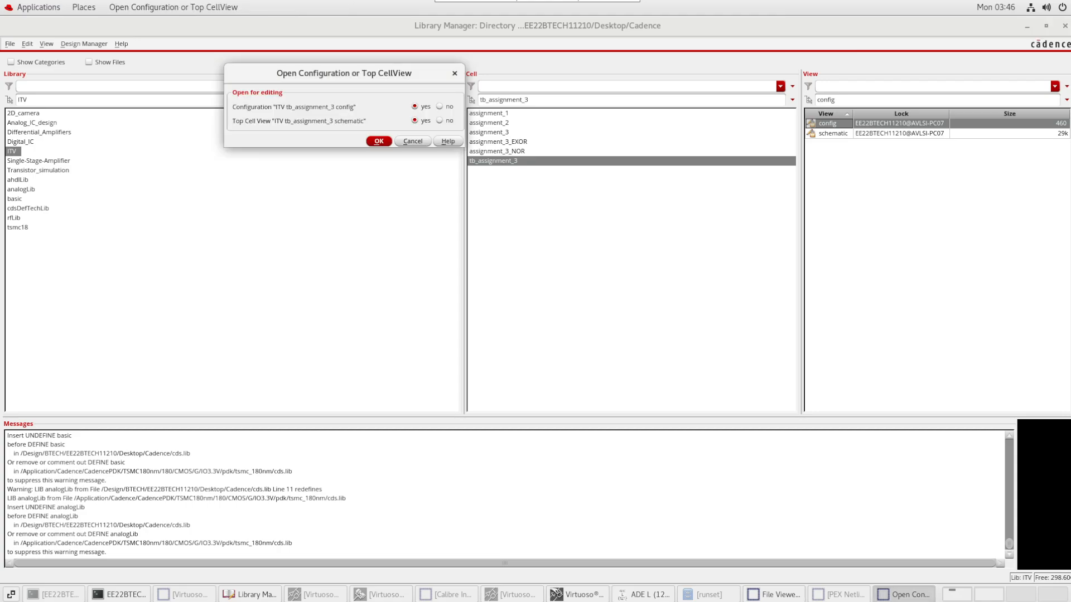
pyautogui.press('Return')
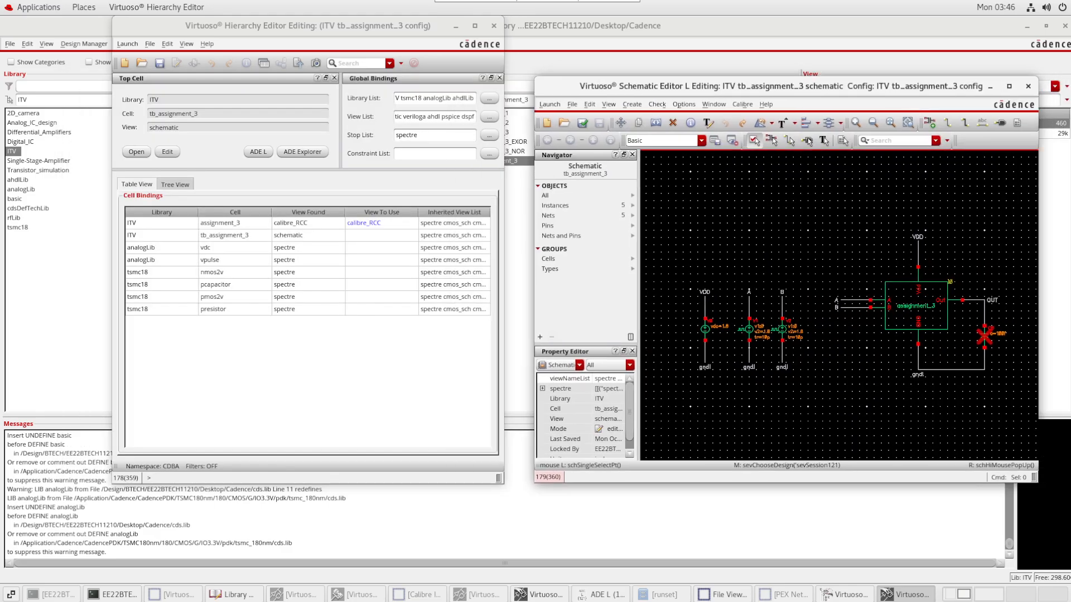
pyautogui.click(494, 25)
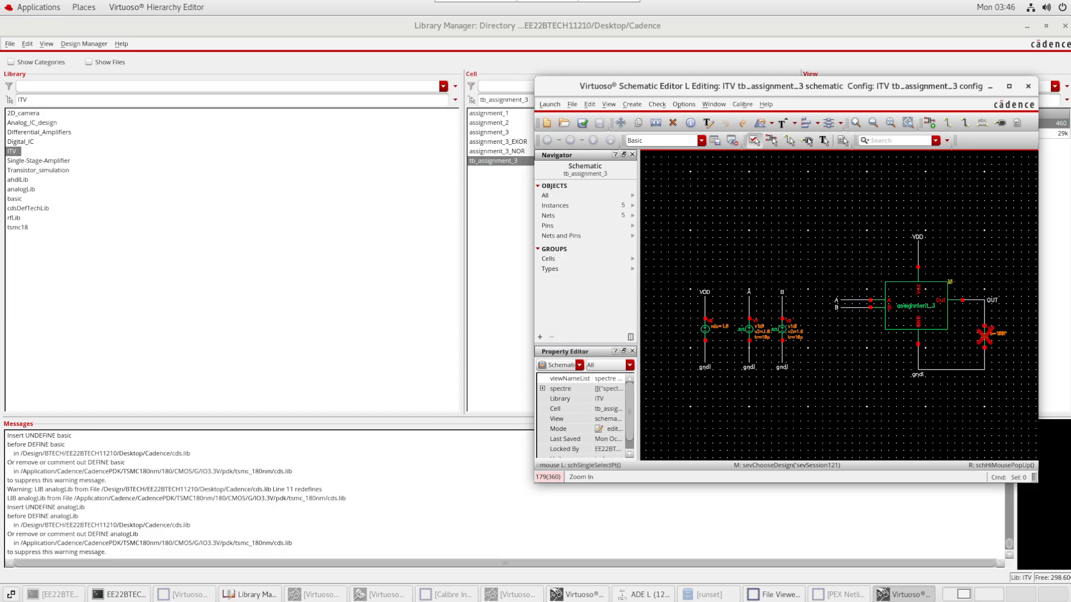
pyautogui.moveTo(914, 86); pyautogui.dragTo(655, 111)
pyautogui.click(859, 212)
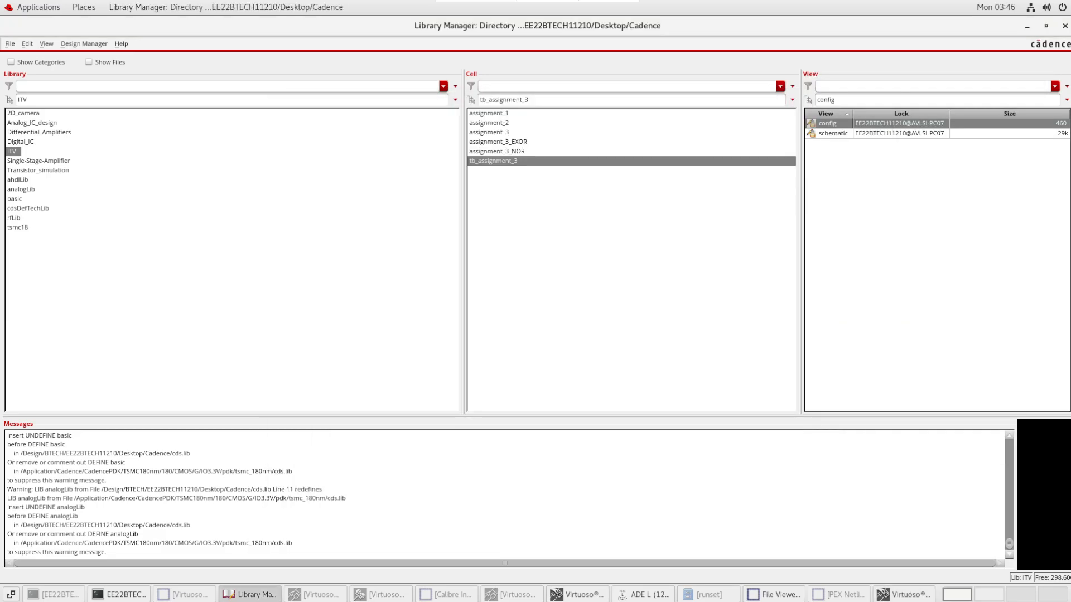
# Delete the existing config view of cell tb_assignment_3 from library ITV
pyautogui.rightClick(826, 122)
pyautogui.click(859, 196)
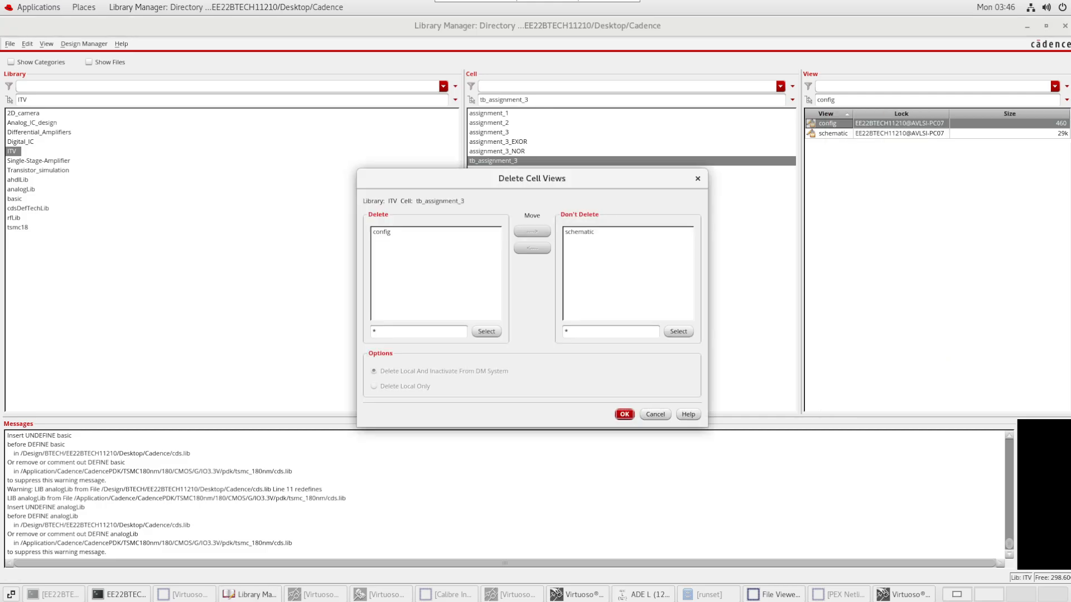
pyautogui.press('Return')
pyautogui.press('Return')
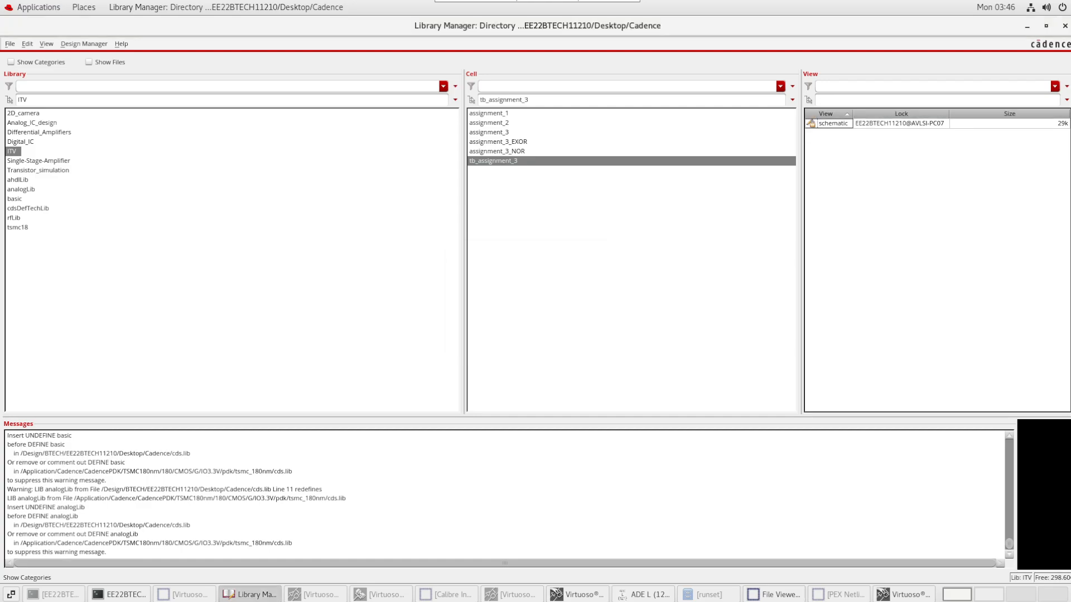
# Create a new cell view named config, of type config, for cell tb_assignment_3 in library ITV
pyautogui.hotkey('alt', 'f')
pyautogui.press('n')
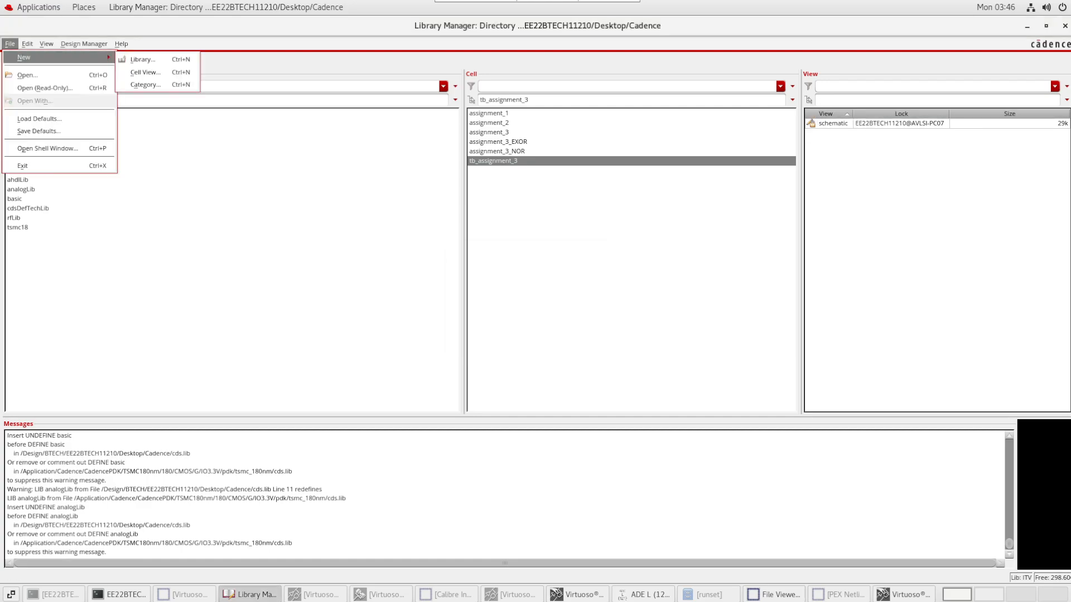
pyautogui.press('Return')
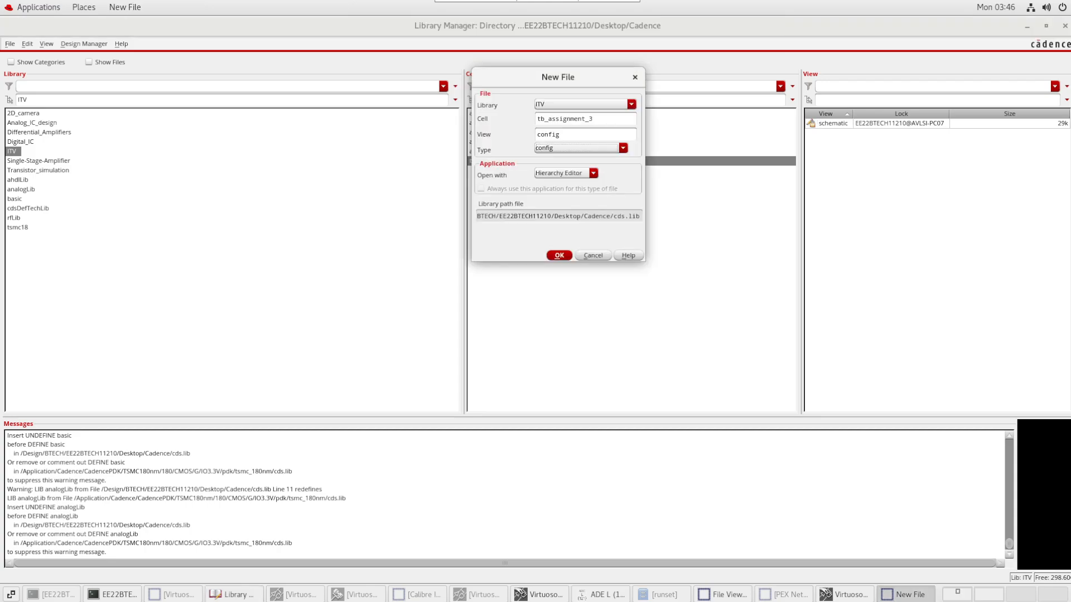
pyautogui.click(580, 134)
pyautogui.click(623, 148)
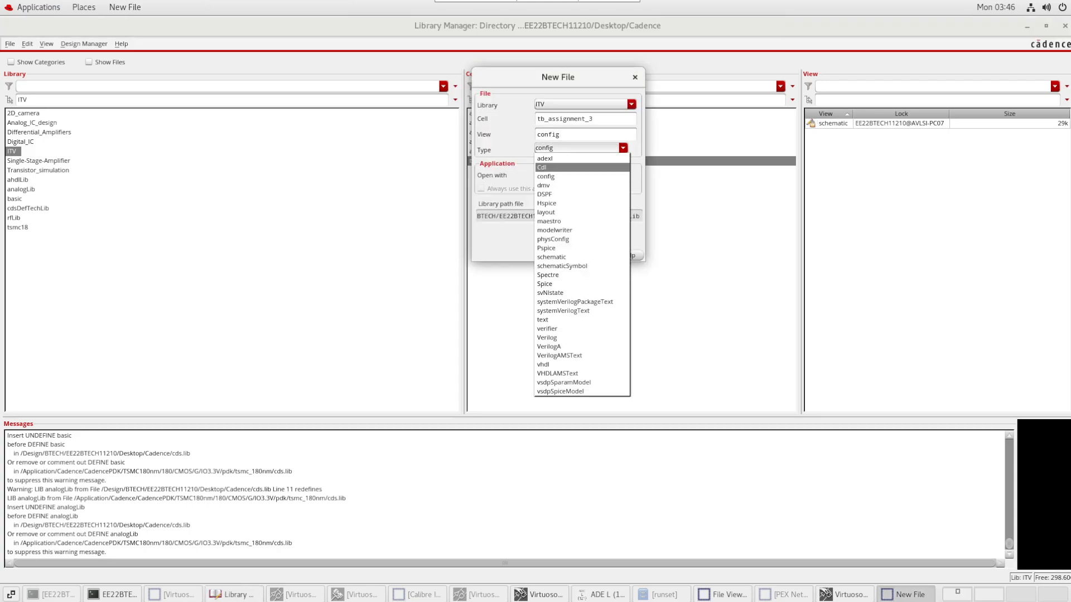
pyautogui.click(575, 176)
pyautogui.press('Return')
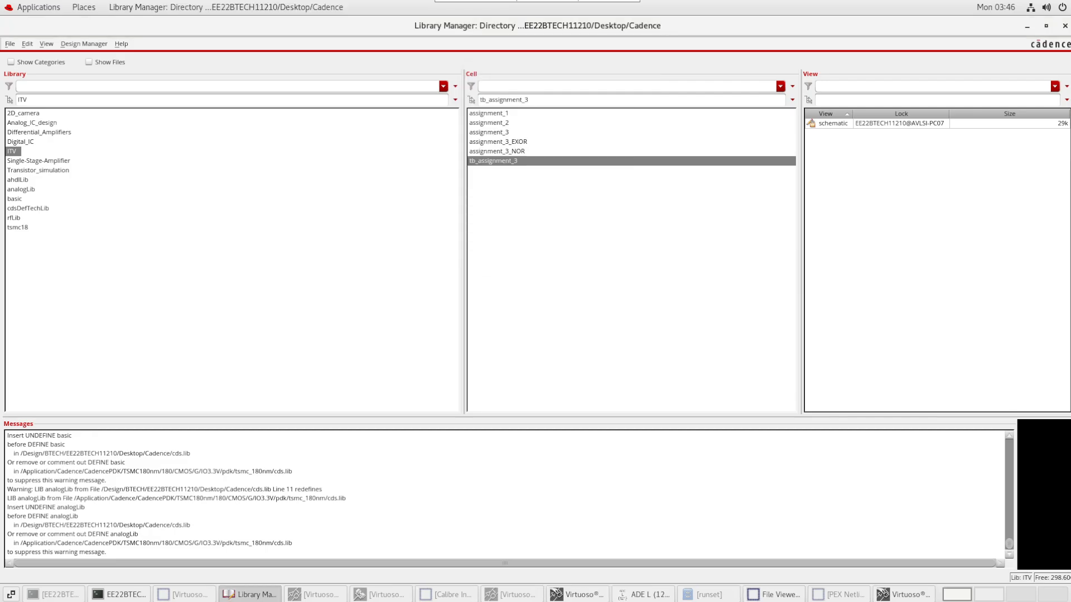
# Set the new configuration's top cell view to schematic and fill its global bindings from the spectre template
pyautogui.click(420, 162)
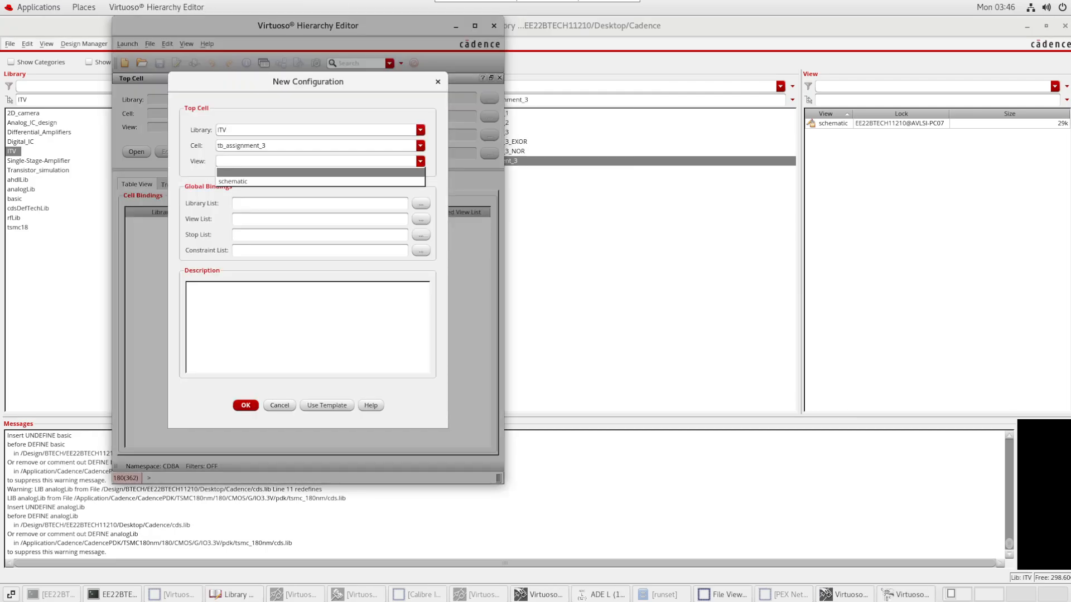
pyautogui.click(320, 181)
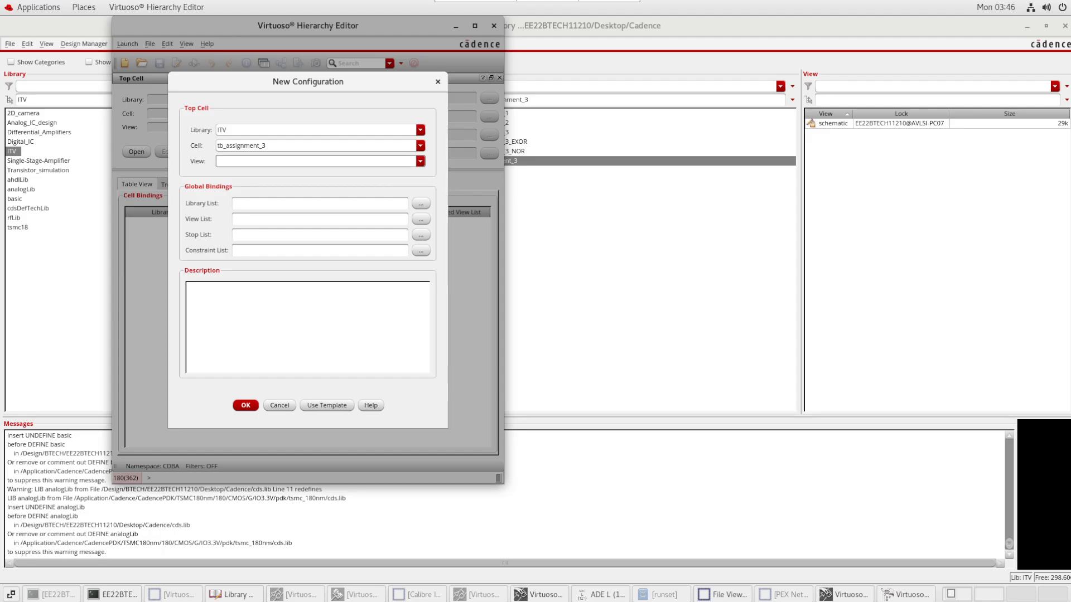
pyautogui.write('schematic')
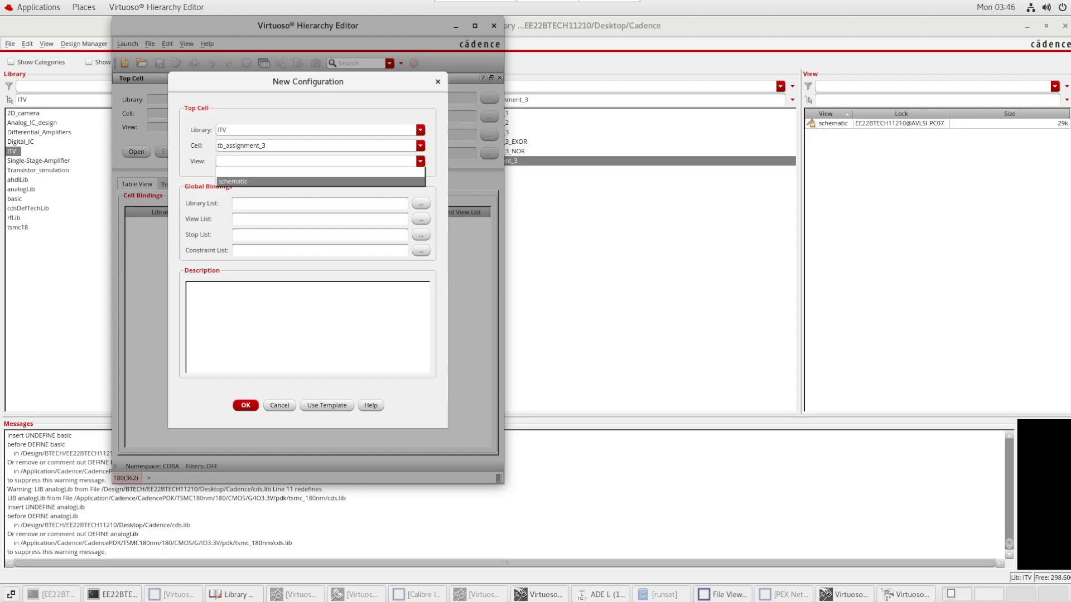
pyautogui.click(327, 406)
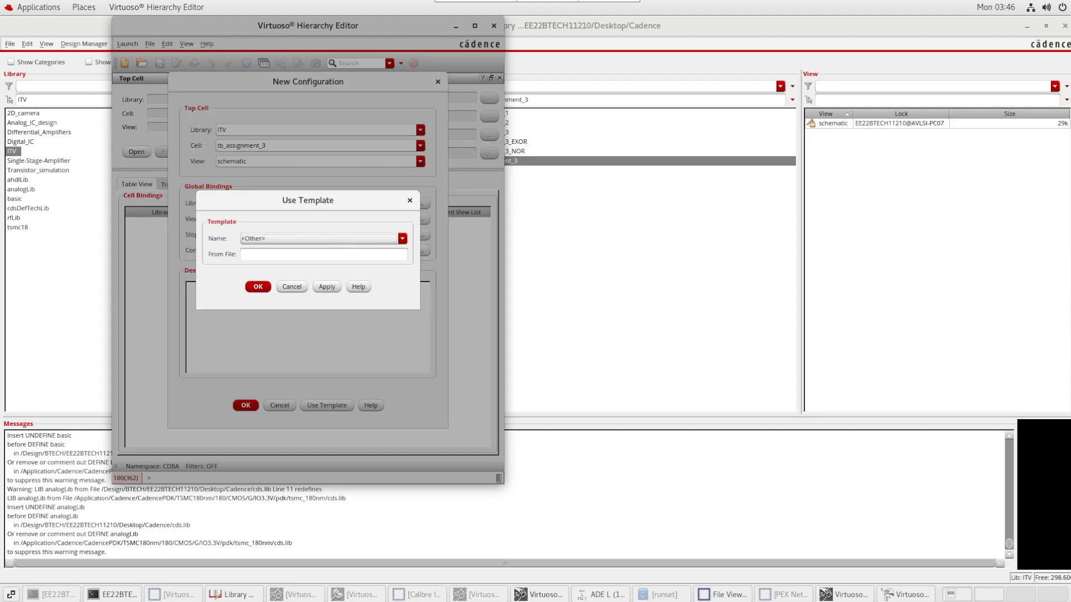
pyautogui.click(324, 239)
pyautogui.scroll(-5, 319, 285)
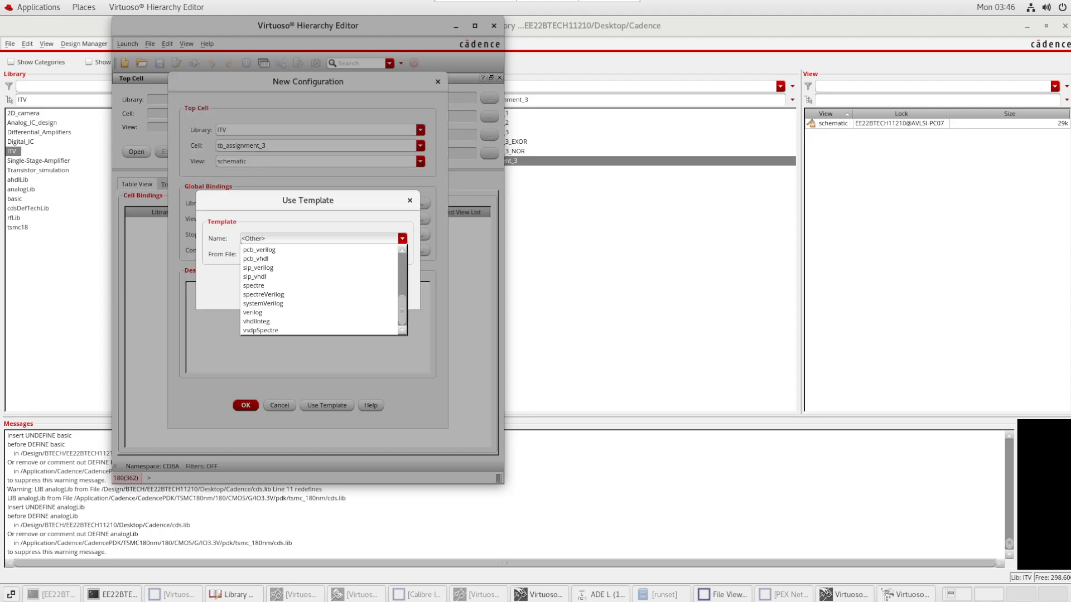
pyautogui.click(319, 286)
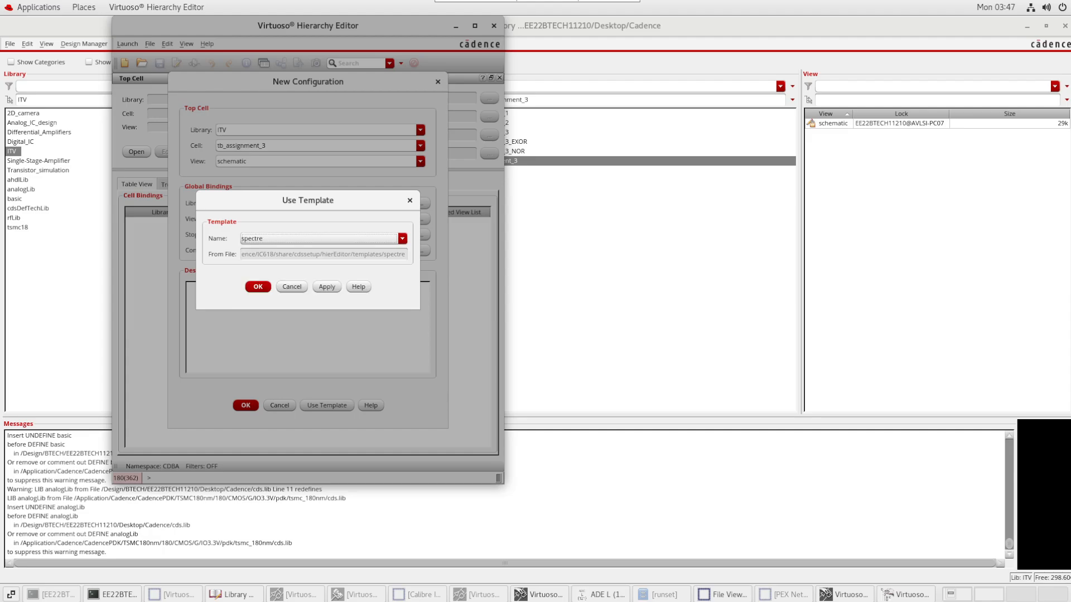
pyautogui.press('Return')
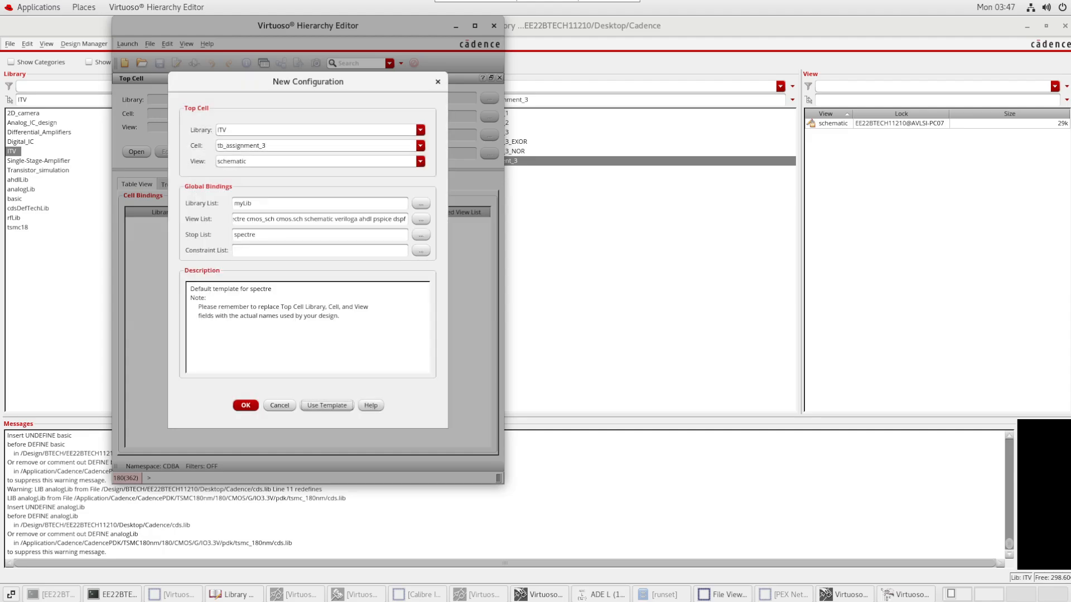
pyautogui.press('Return')
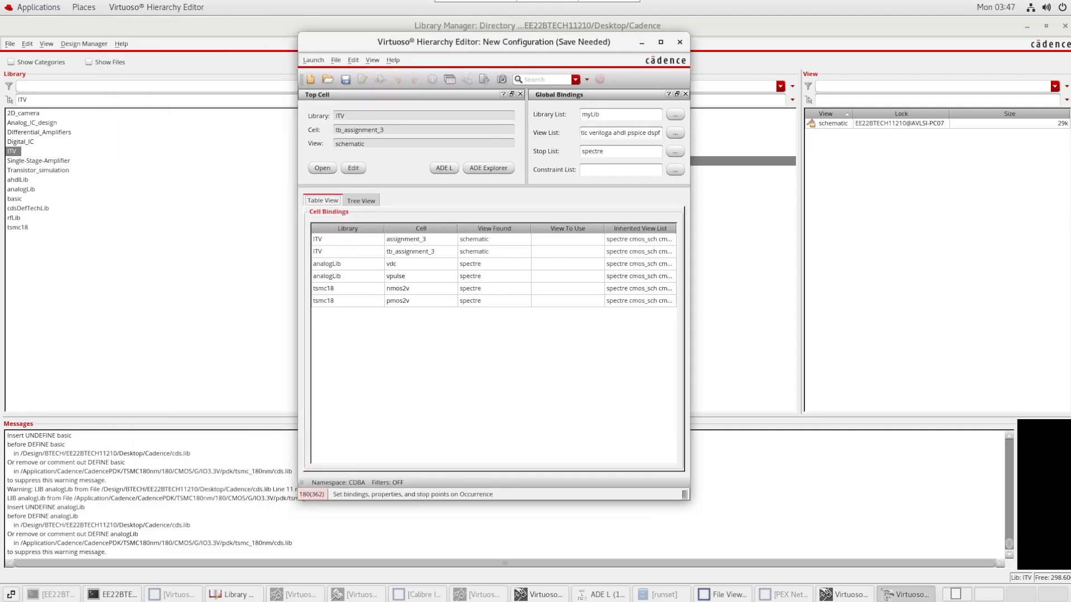
# Maximize the Hierarchy Editor and save the new tb_assignment_3 configuration
pyautogui.press('super+Up')
pyautogui.click(537, 390)
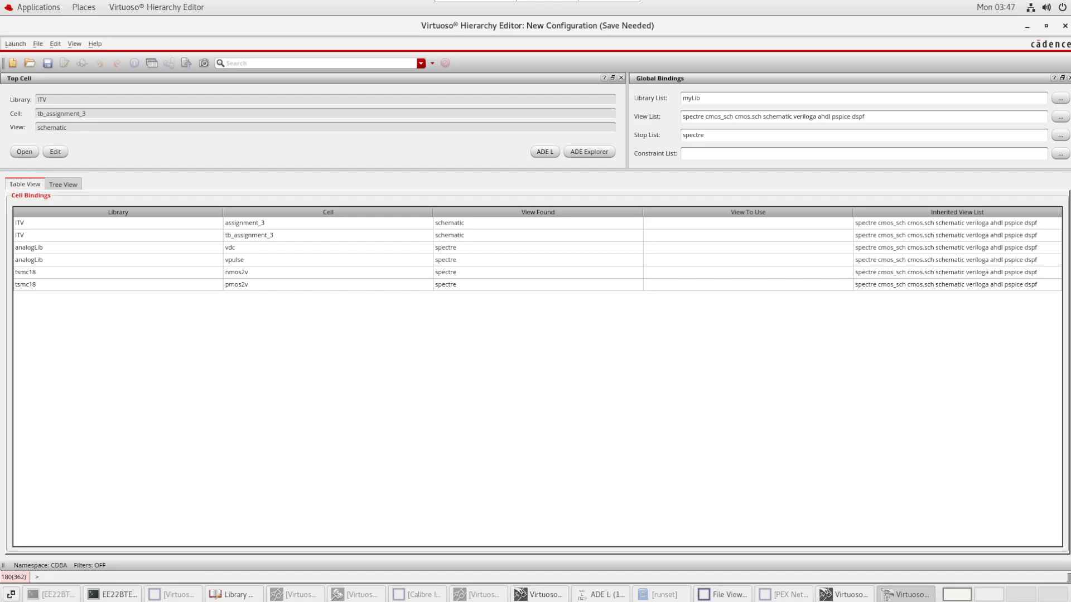
pyautogui.click(48, 63)
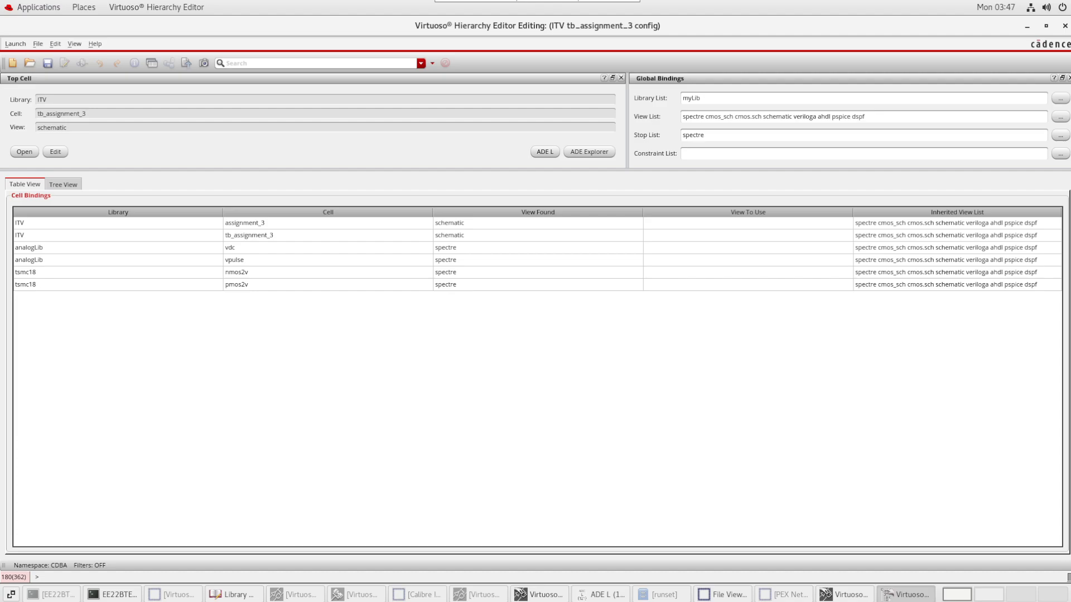
# Bind cell assignment_3 to the calibre_RCC view and update the hierarchy, saving the tb_assignment_3 config during the sync-up
pyautogui.click(450, 224)
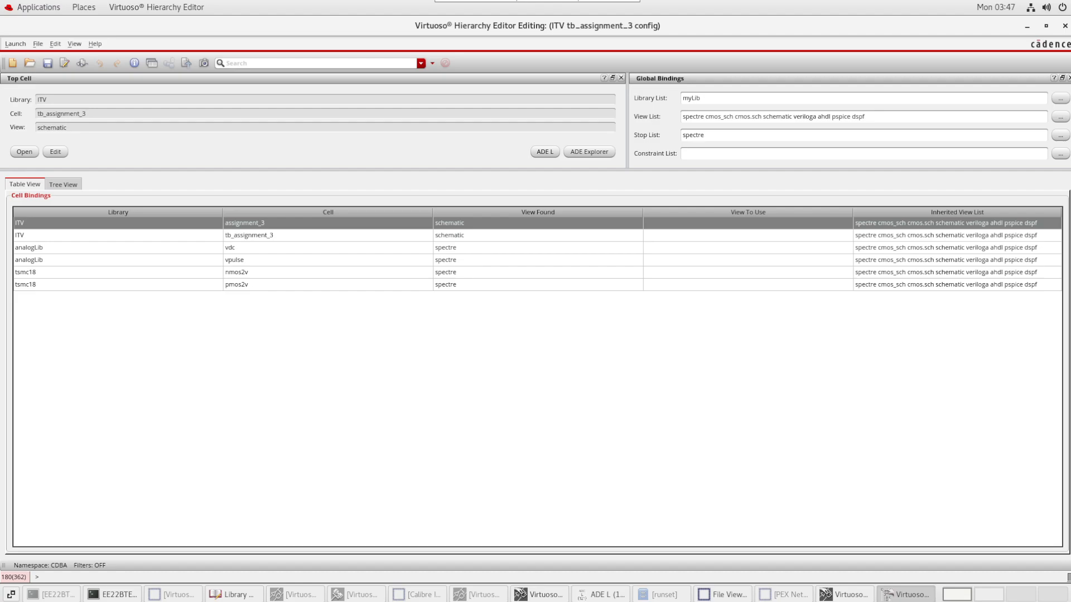
pyautogui.rightClick(481, 225)
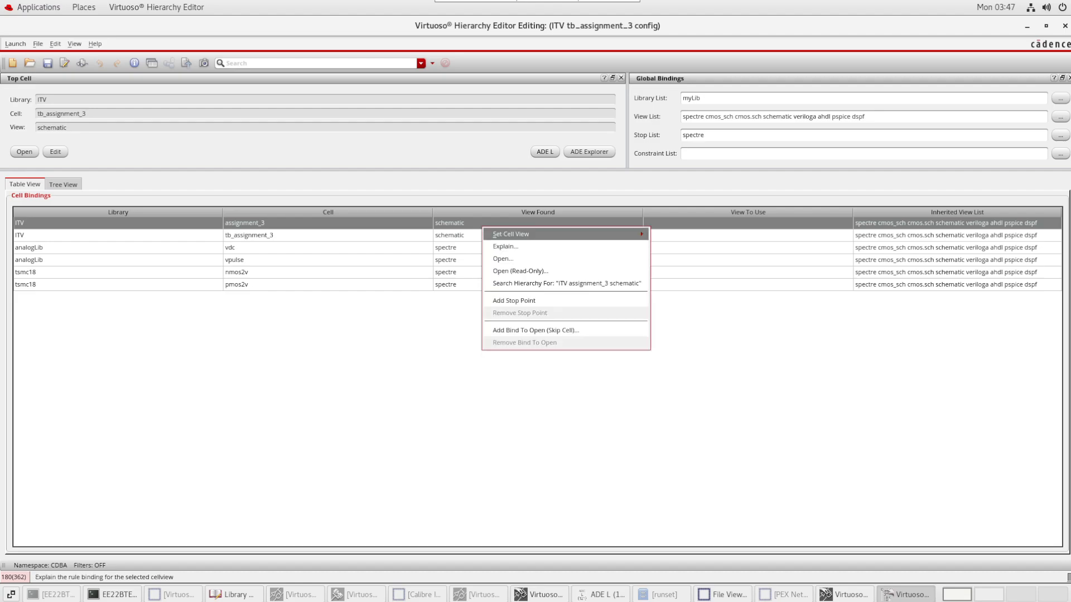
pyautogui.moveTo(510, 235)
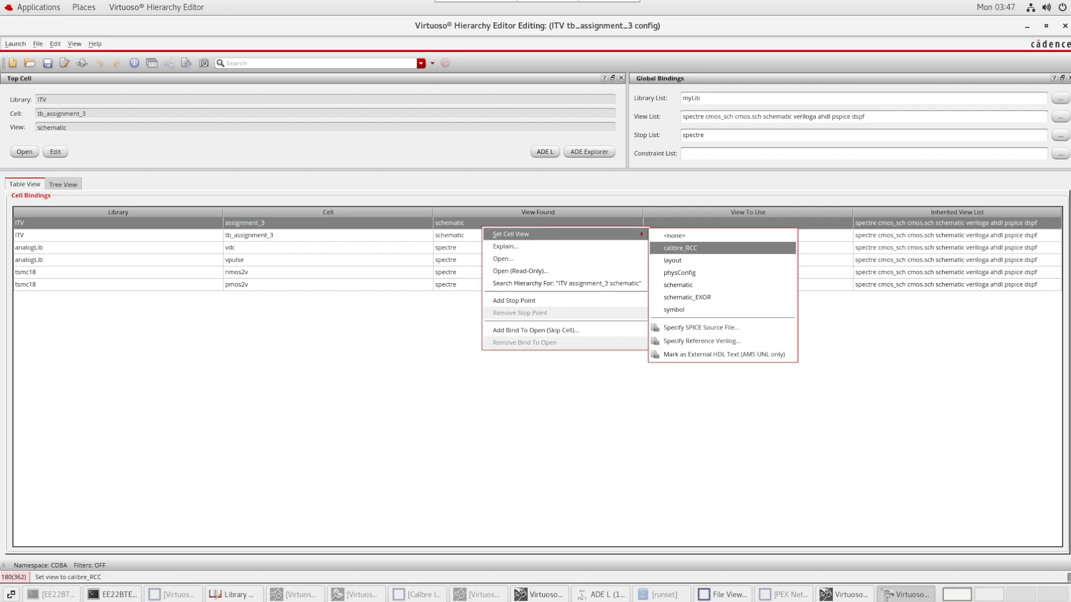
pyautogui.click(680, 248)
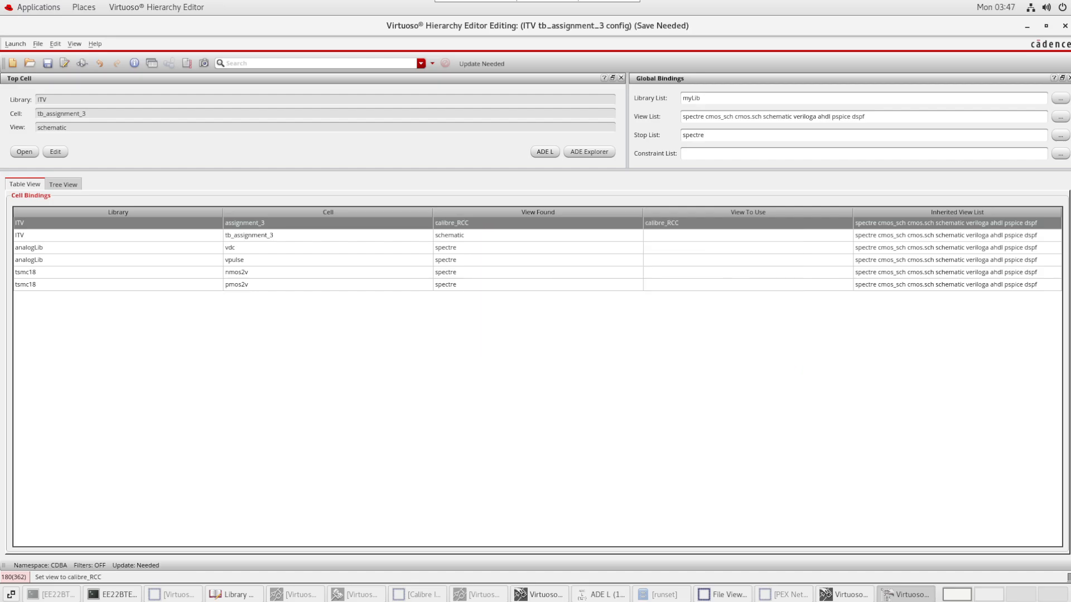
pyautogui.click(75, 44)
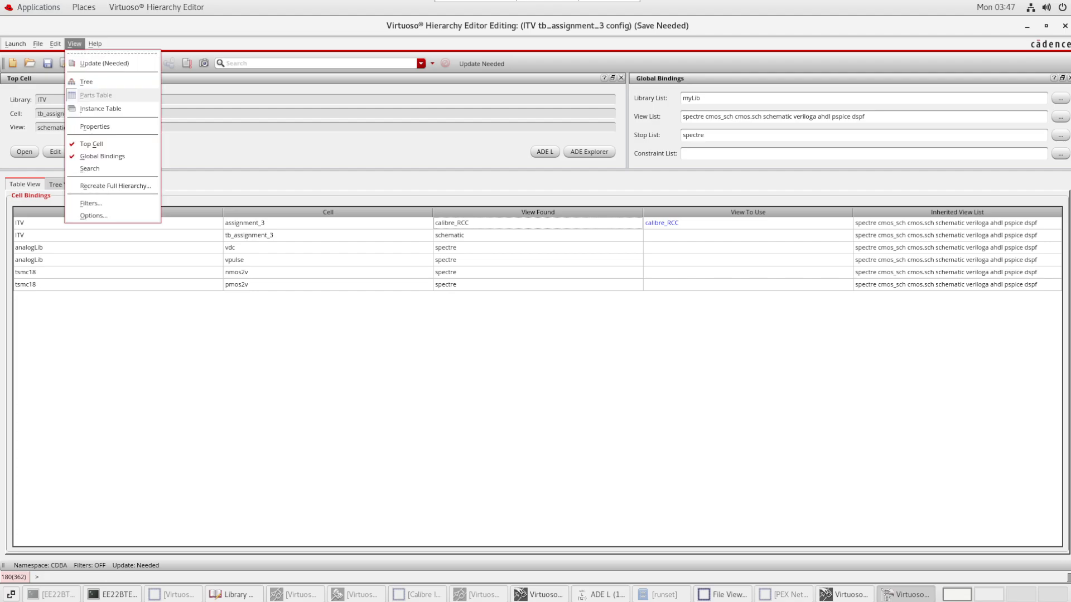
pyautogui.click(112, 63)
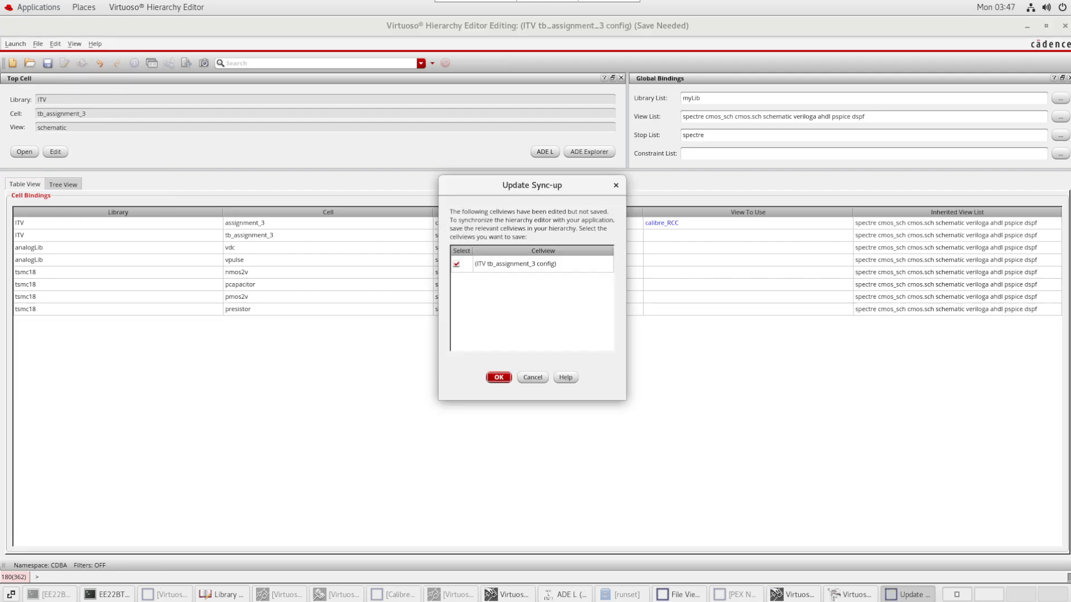
pyautogui.press('Return')
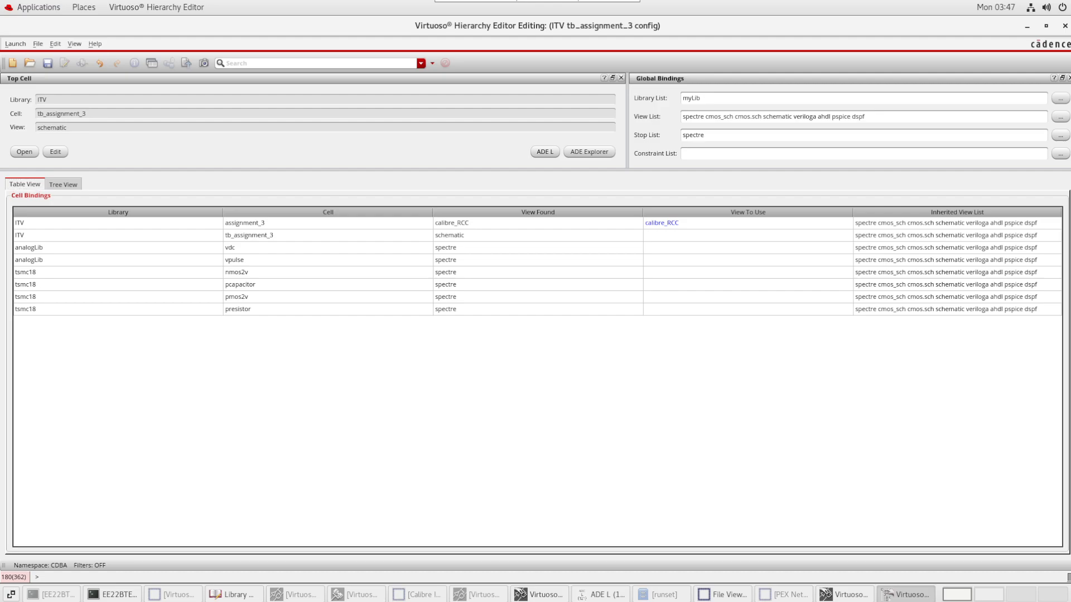
# Save the configuration again, then close the Hierarchy Editor and select tb_assignment_3 in the Library Manager
pyautogui.click(74, 43)
pyautogui.click(74, 44)
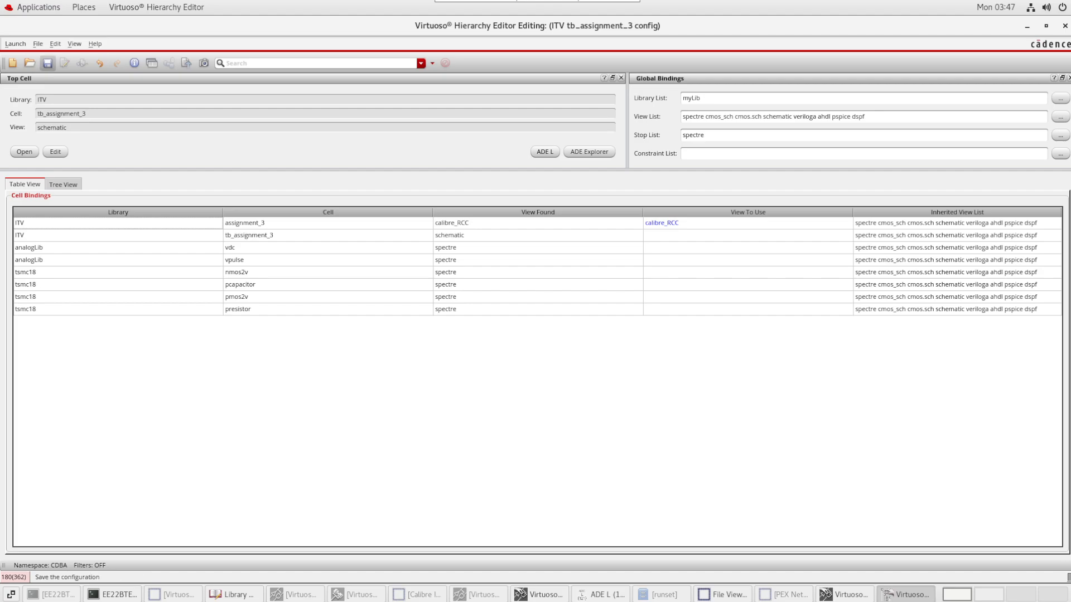
pyautogui.click(47, 63)
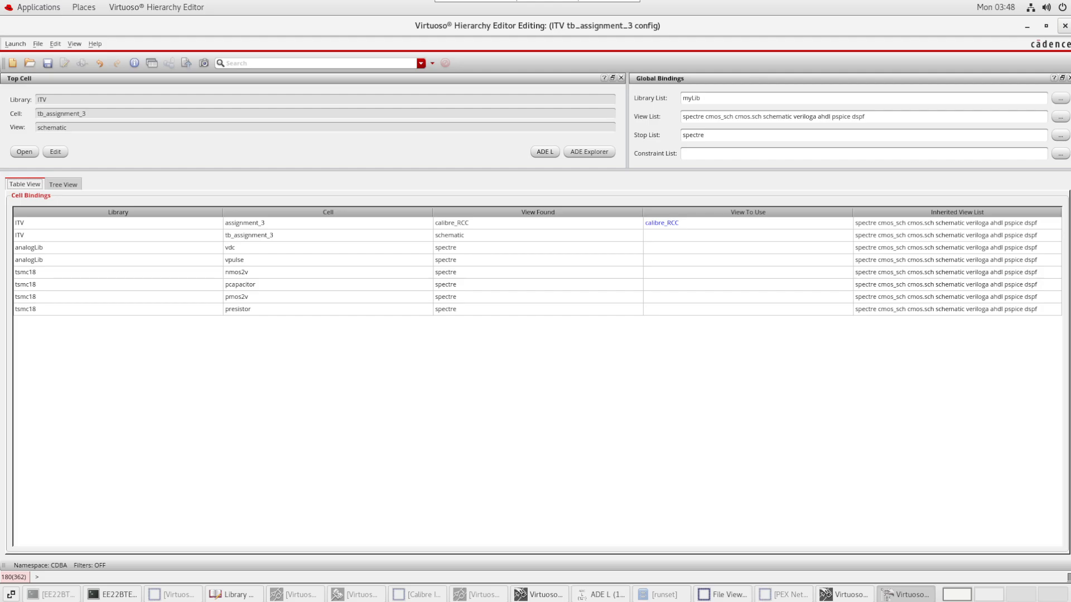
pyautogui.click(1065, 25)
pyautogui.click(493, 160)
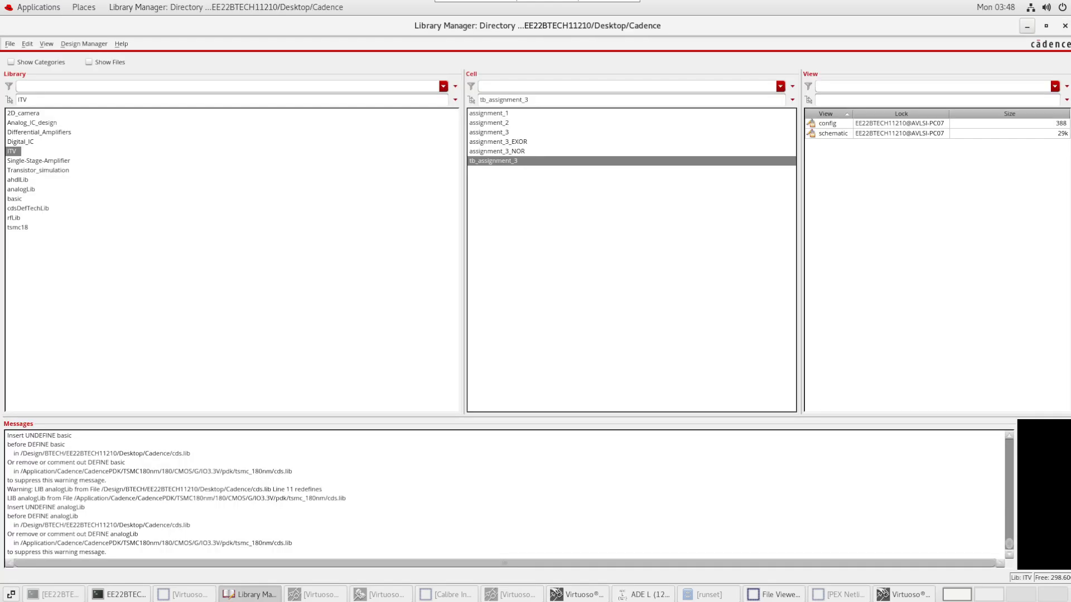
# Bring the ADE L session for the tb_assignment_3 config to the front and run its transient simulation
pyautogui.click(1026, 26)
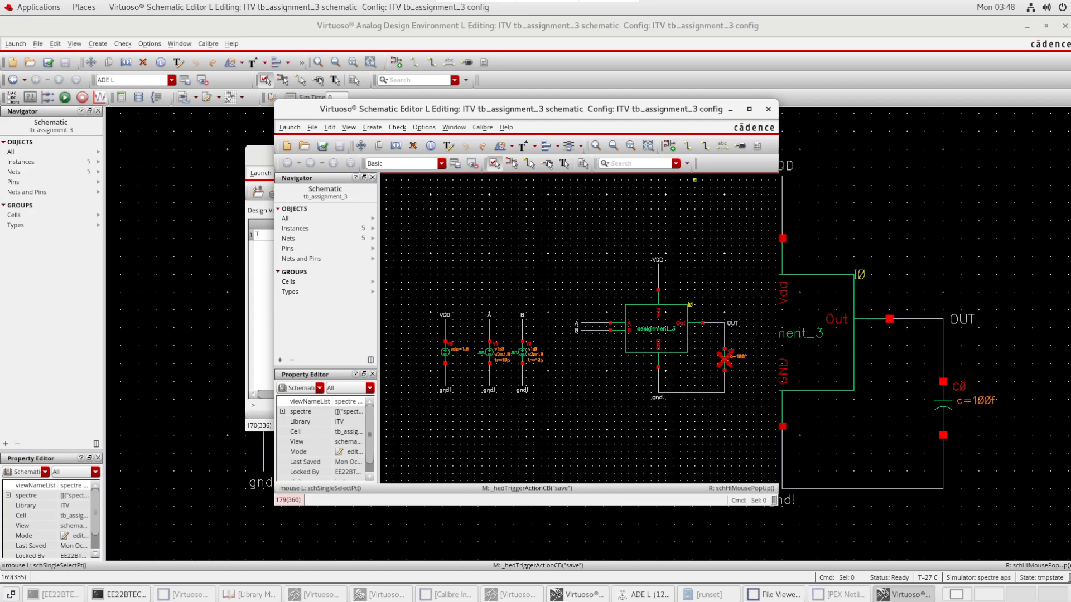
pyautogui.moveTo(586, 109); pyautogui.dragTo(710, 176)
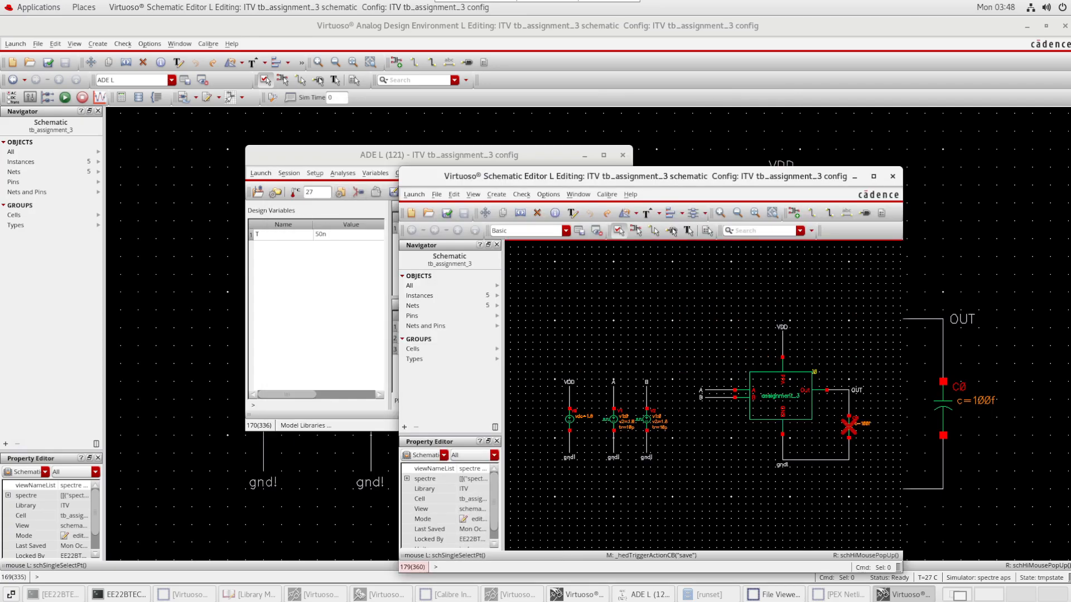
pyautogui.click(557, 156)
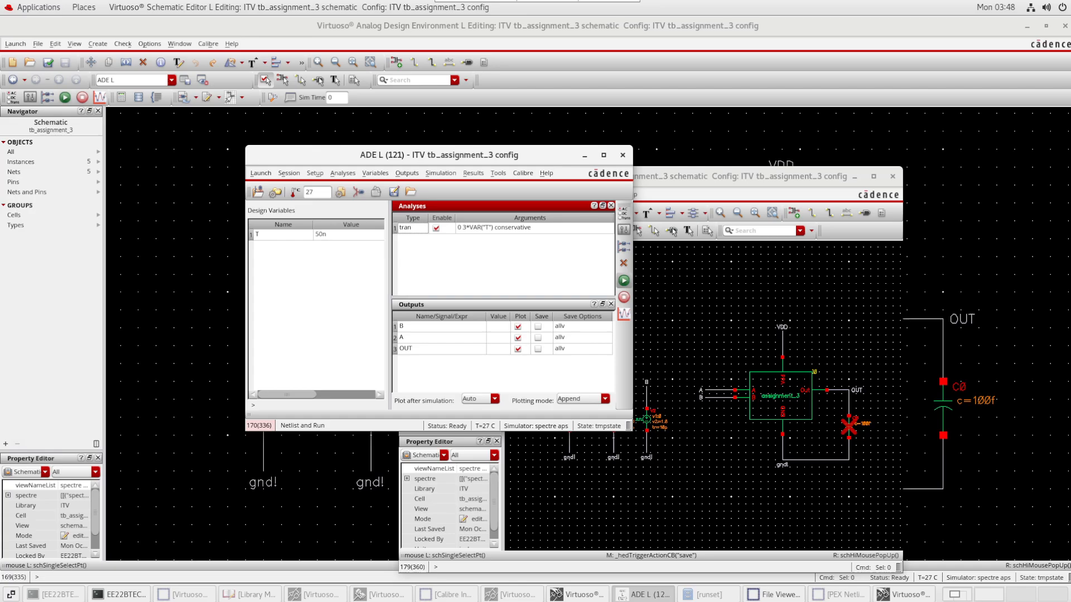
pyautogui.click(624, 280)
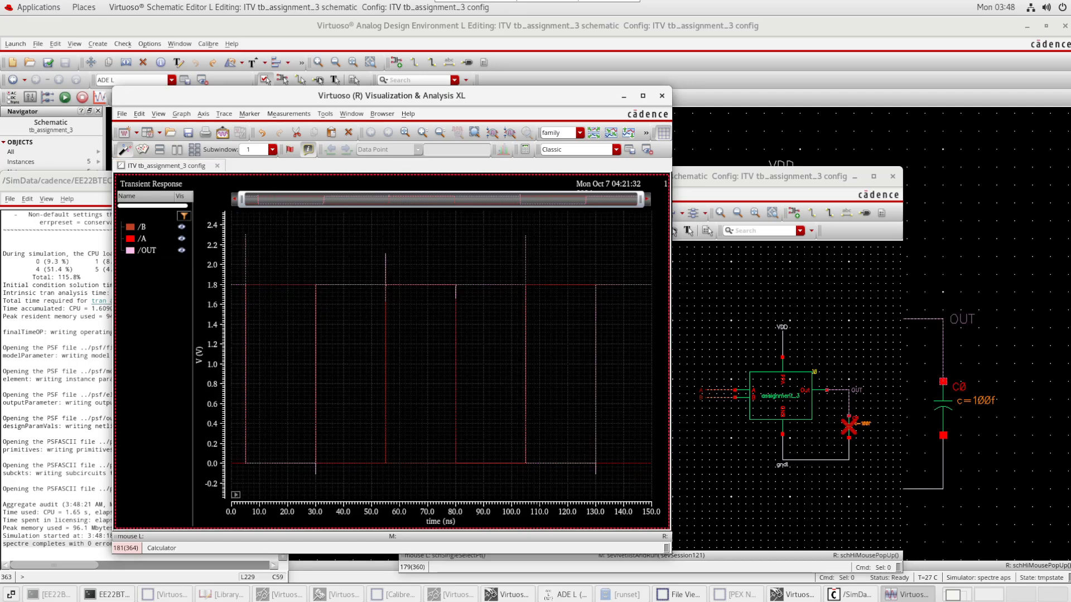
# Maximize the transient response plot to examine the B, A and OUT waveforms, then minimize it and return to ADE L
pyautogui.click(642, 96)
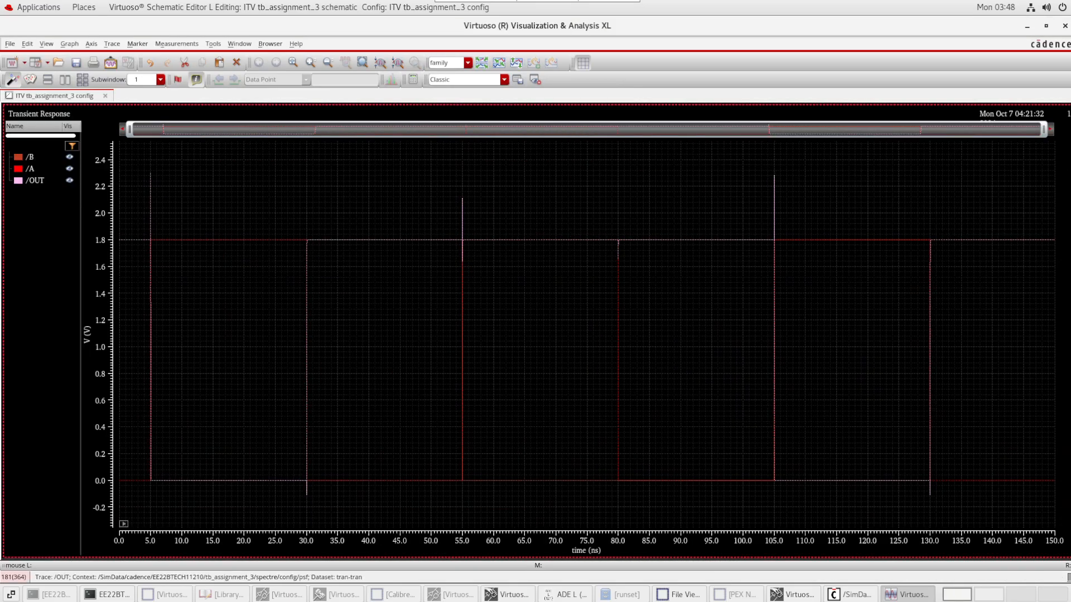
pyautogui.click(1026, 26)
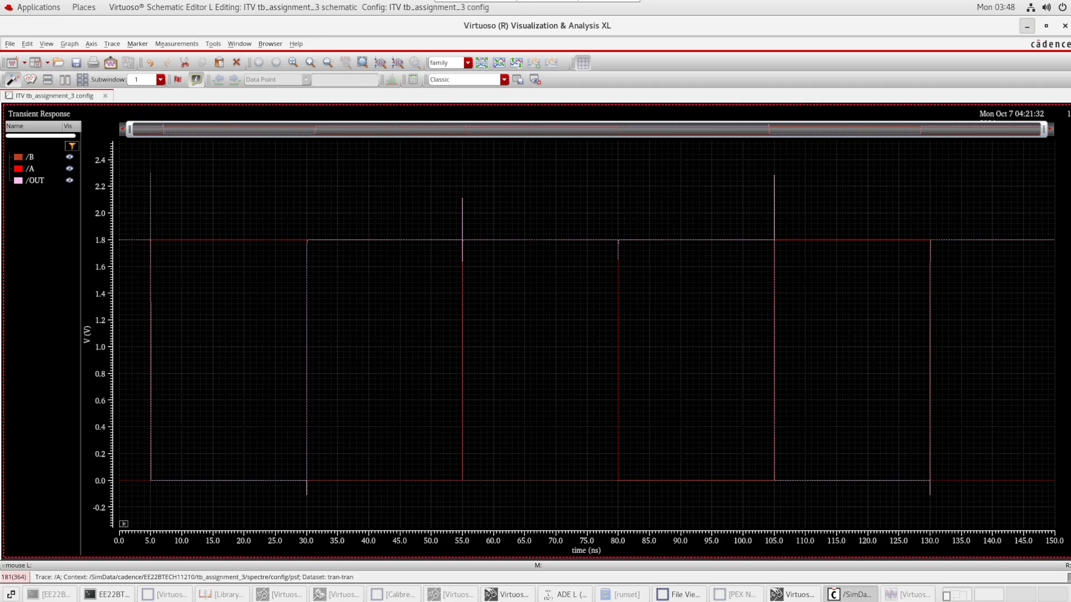
pyautogui.click(504, 263)
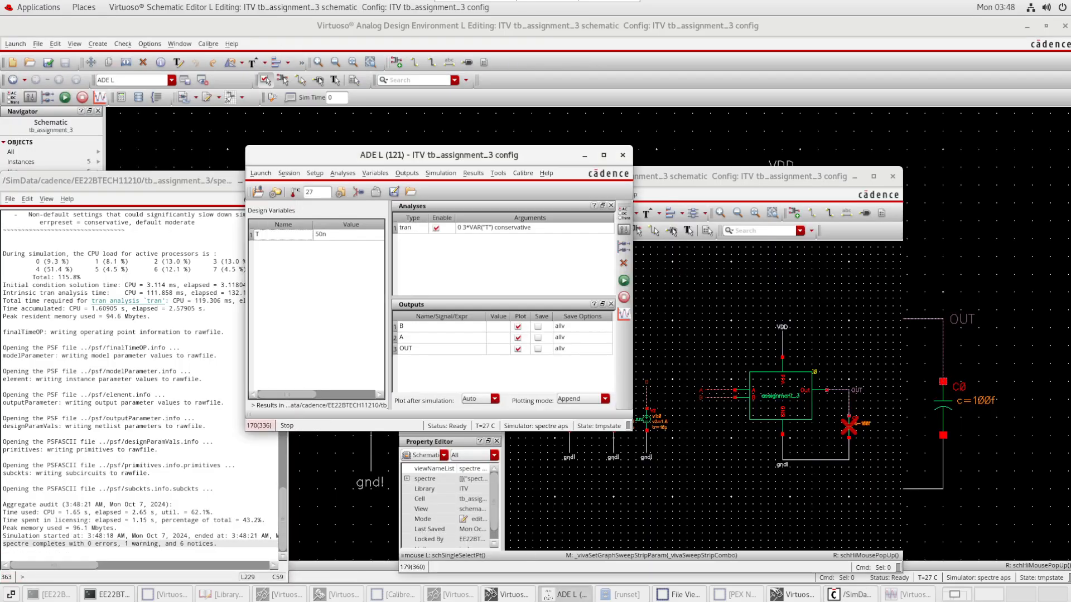
pyautogui.moveTo(474, 155); pyautogui.dragTo(517, 151)
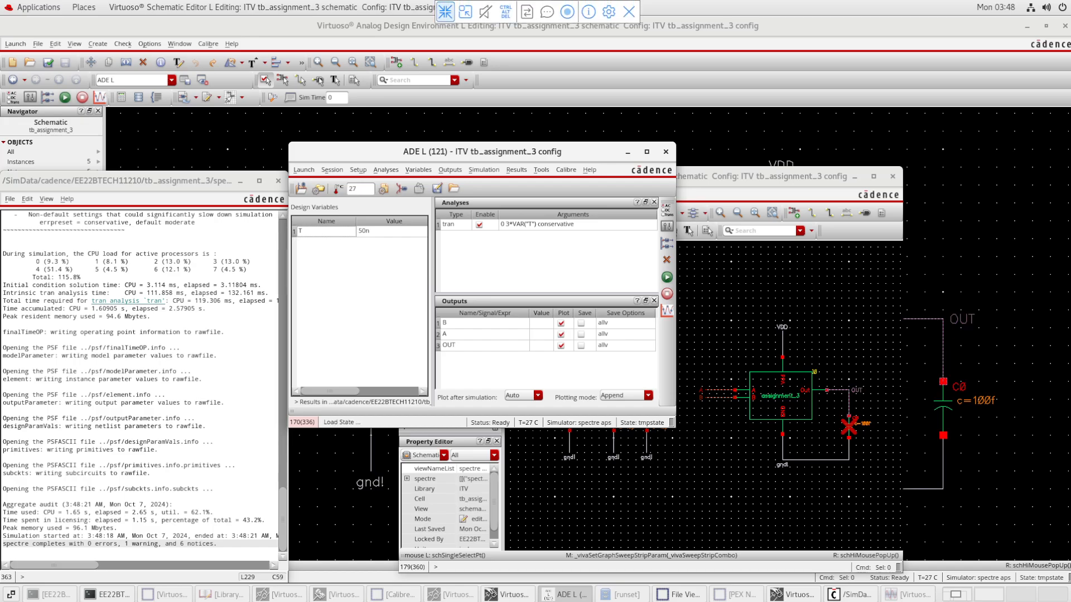
pyautogui.click(445, 12)
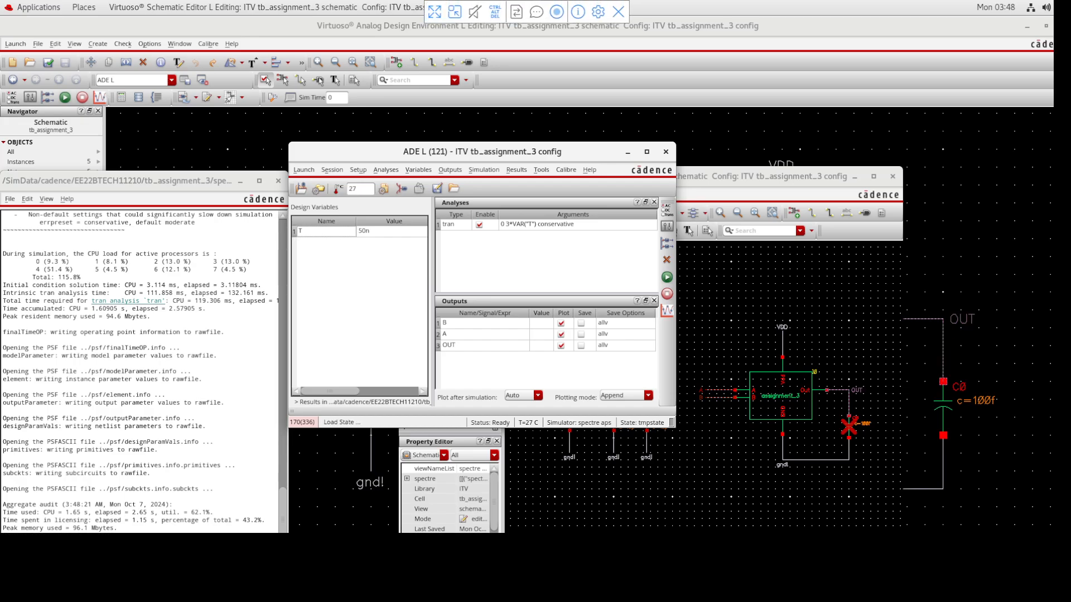